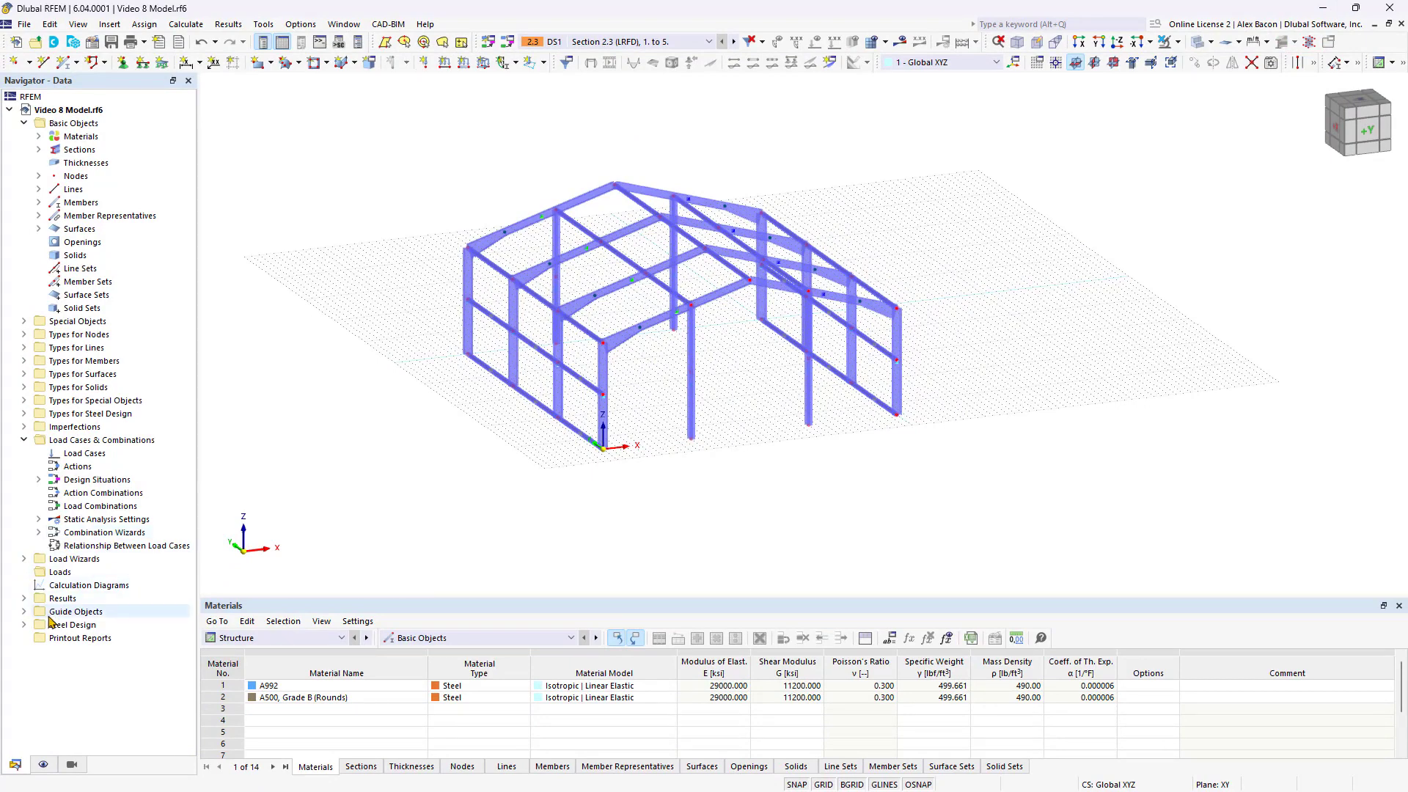
Step: Open the Standard object snap settings to review node, intersection, perpendicular, parallel and grid snaps
{"action": "left_click", "coordinate": [24, 611]}
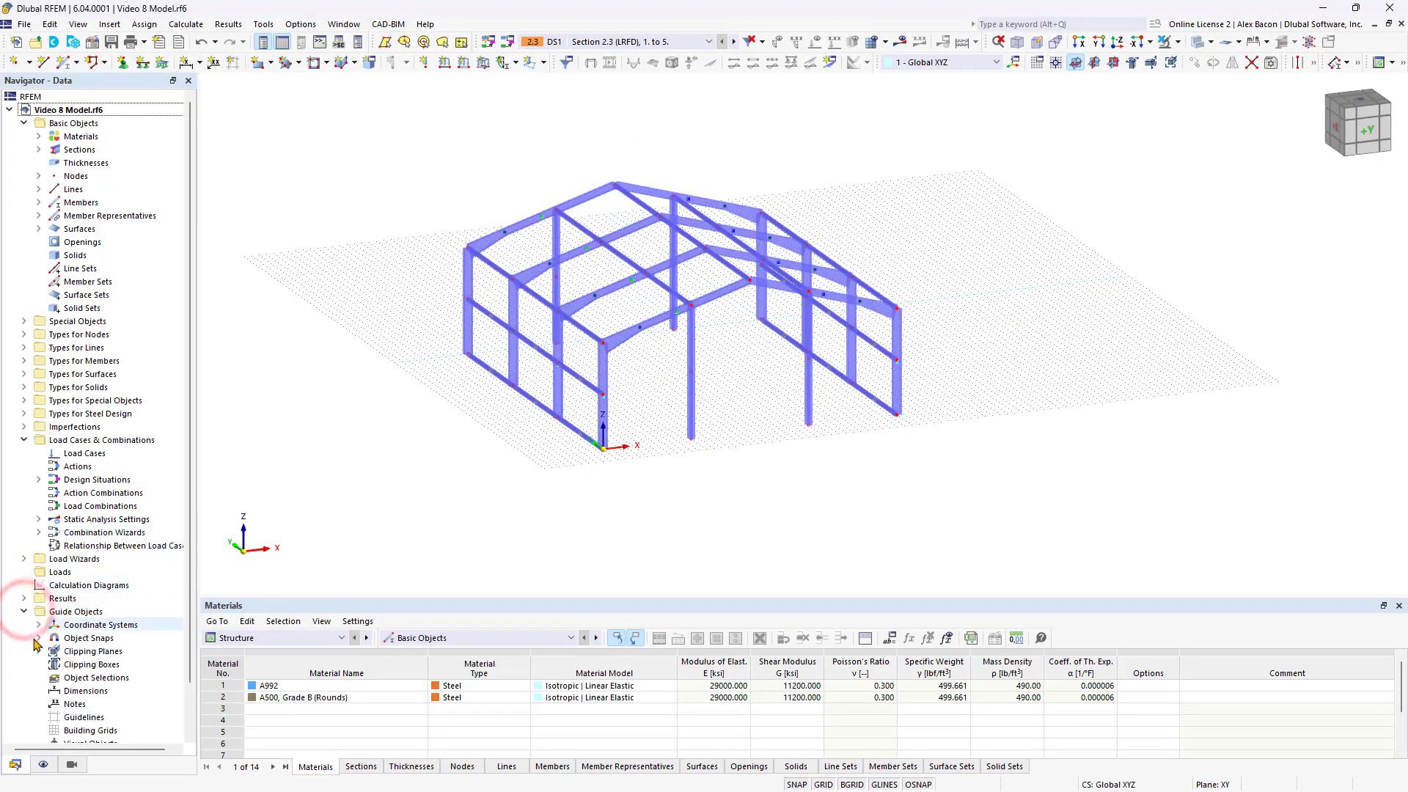
{"action": "left_click", "coordinate": [37, 639]}
{"action": "right_click", "coordinate": [68, 651]}
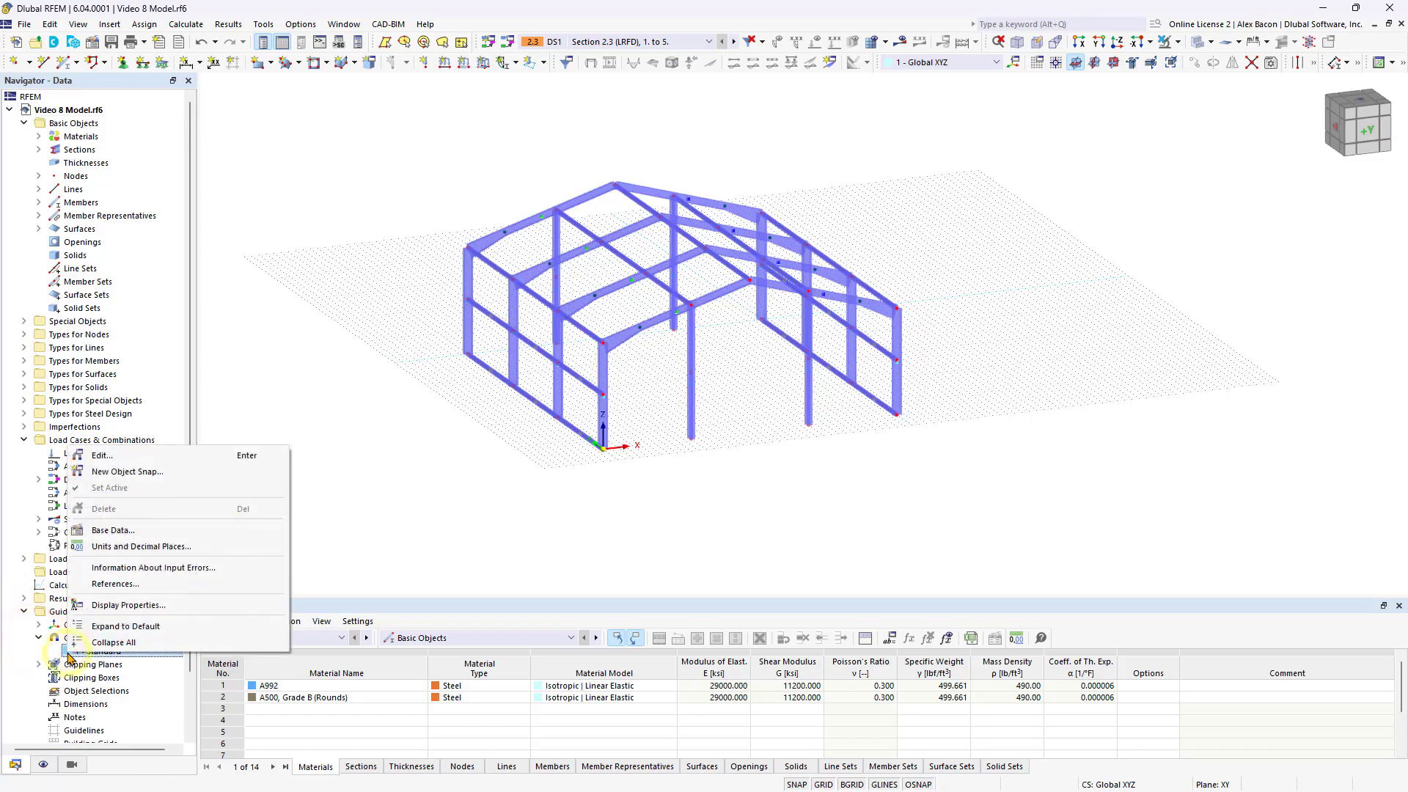
{"action": "left_click", "coordinate": [108, 460]}
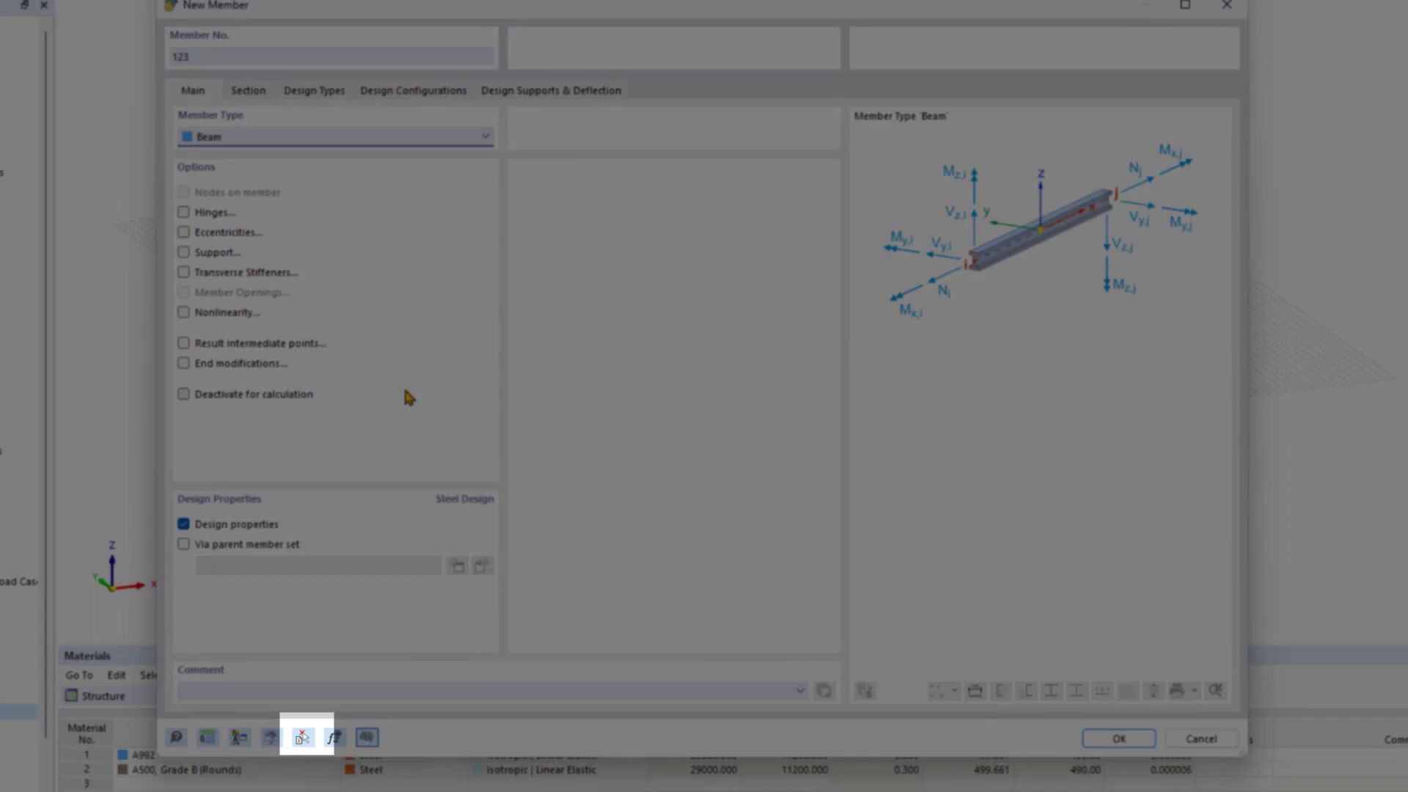
Step: Copy an existing frame member's properties so member 123 becomes a Round HSS 6.625x0.312 truss
{"action": "left_click", "coordinate": [303, 737]}
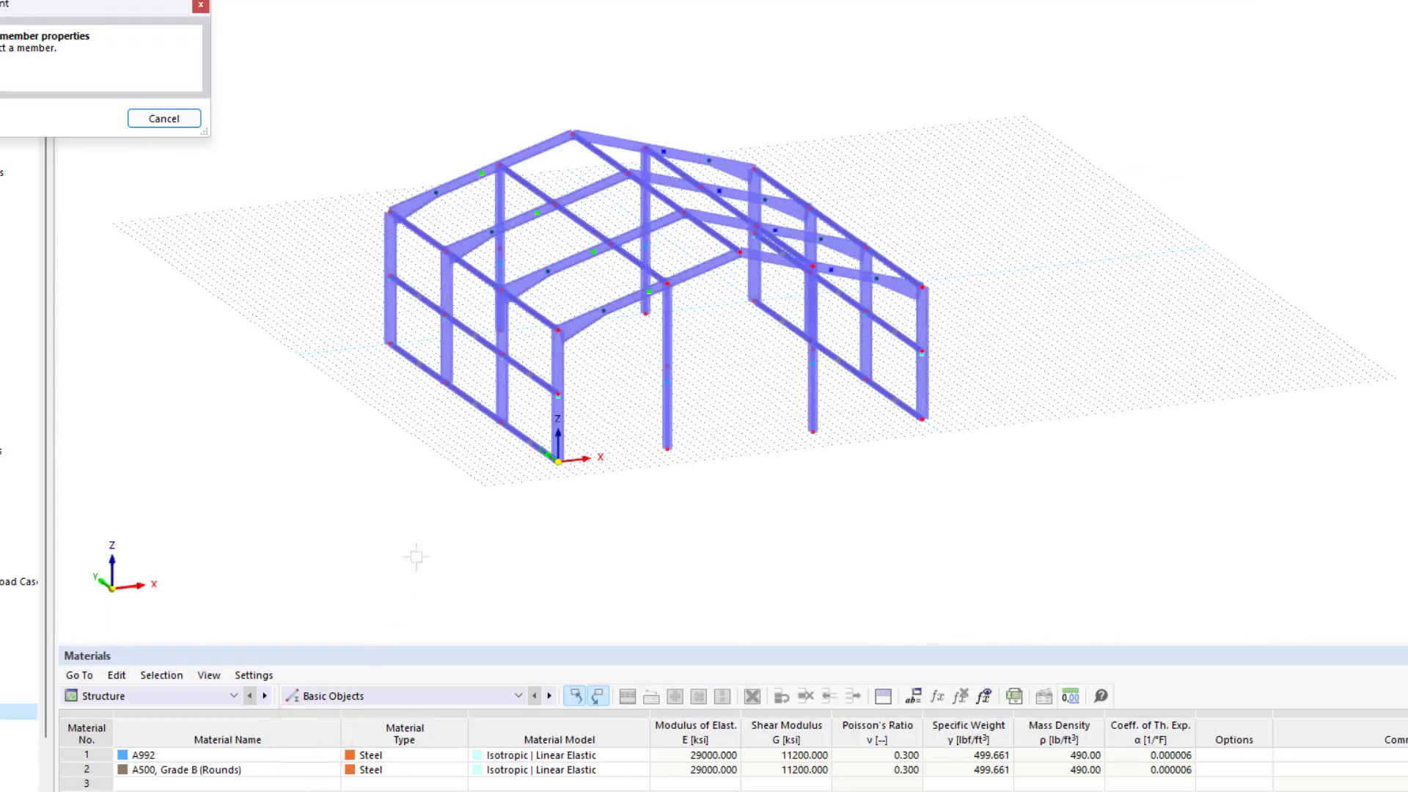
{"action": "left_click", "coordinate": [521, 374]}
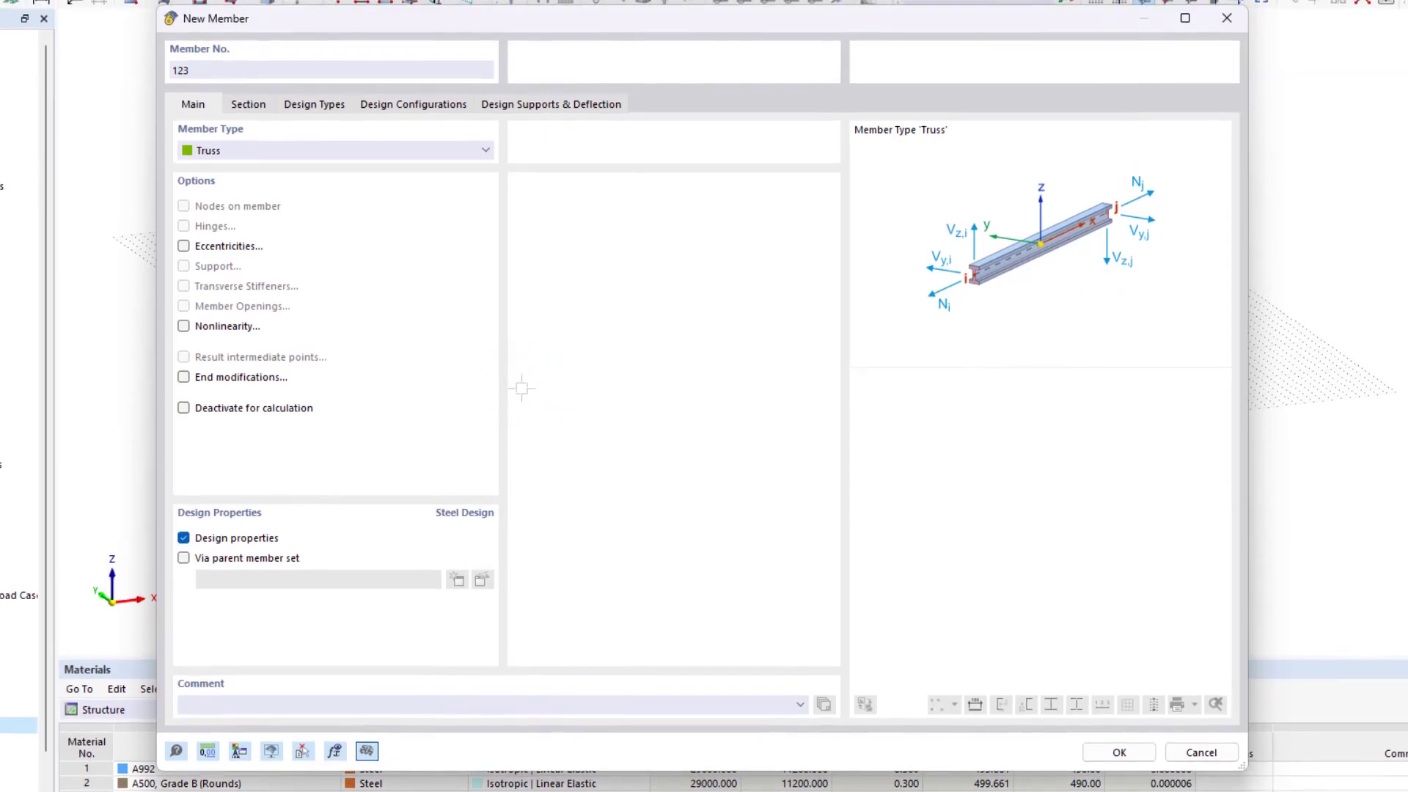
{"action": "left_click", "coordinate": [248, 104]}
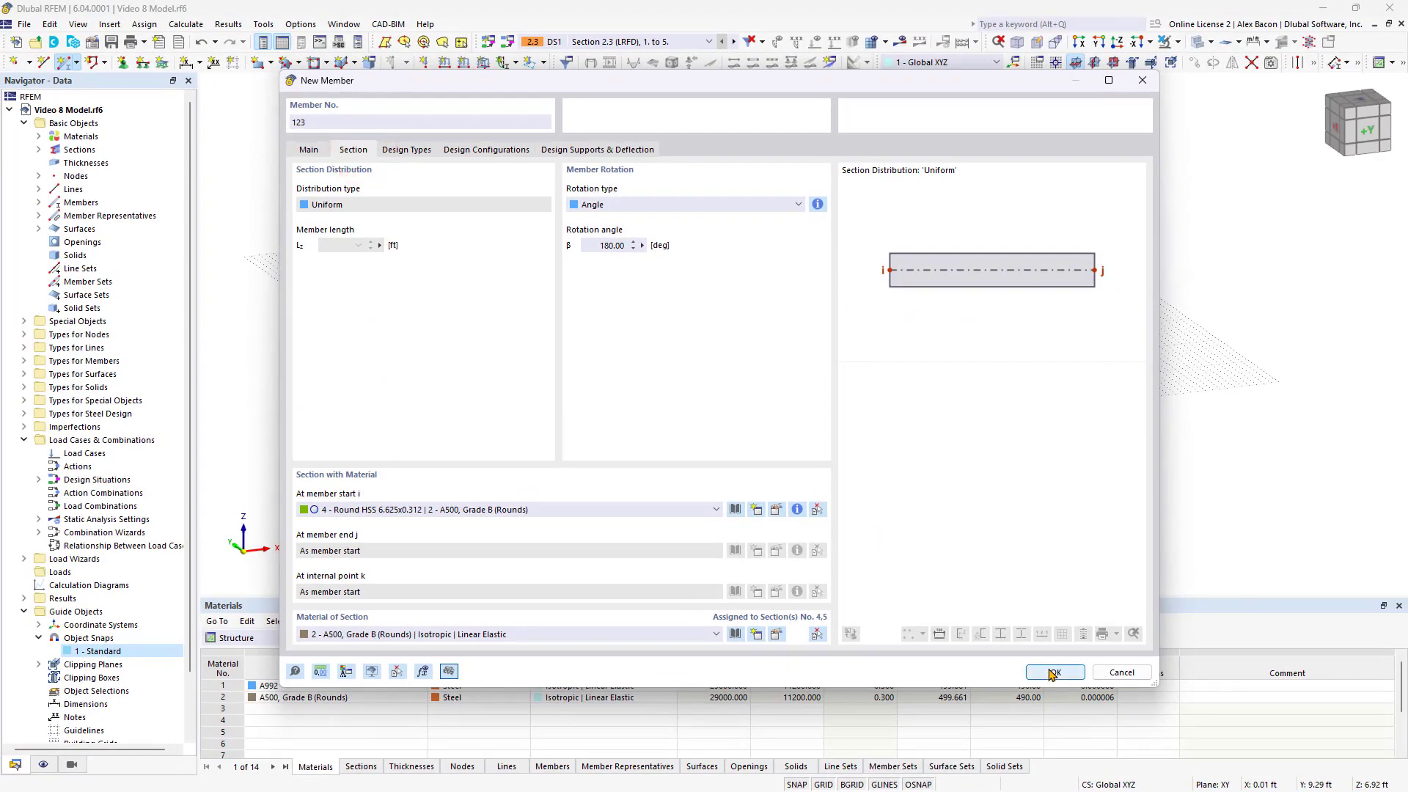
{"action": "left_click", "coordinate": [1053, 673]}
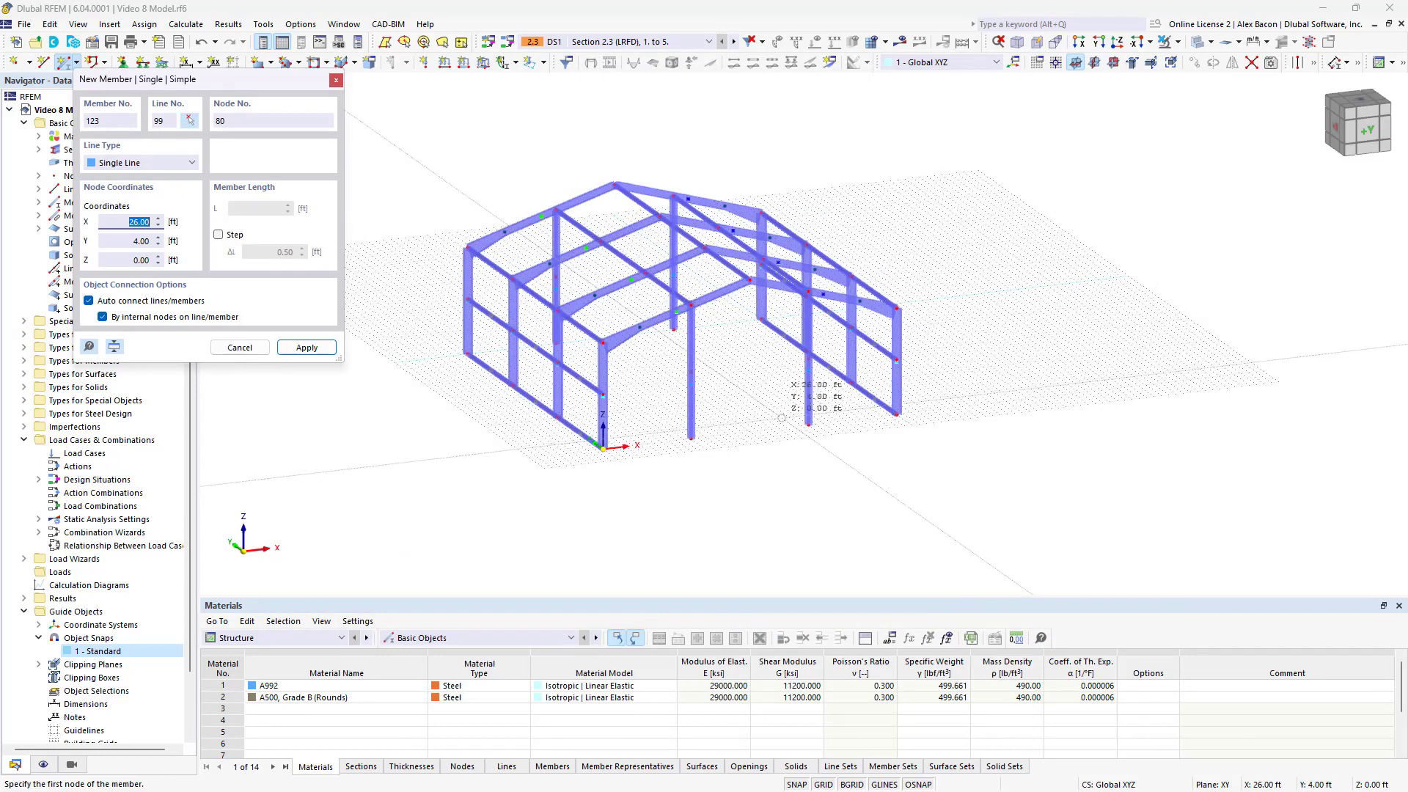
Step: In the +Y front view, draw mid-height horizontal members in both outer bays
{"action": "left_click", "coordinate": [1364, 138]}
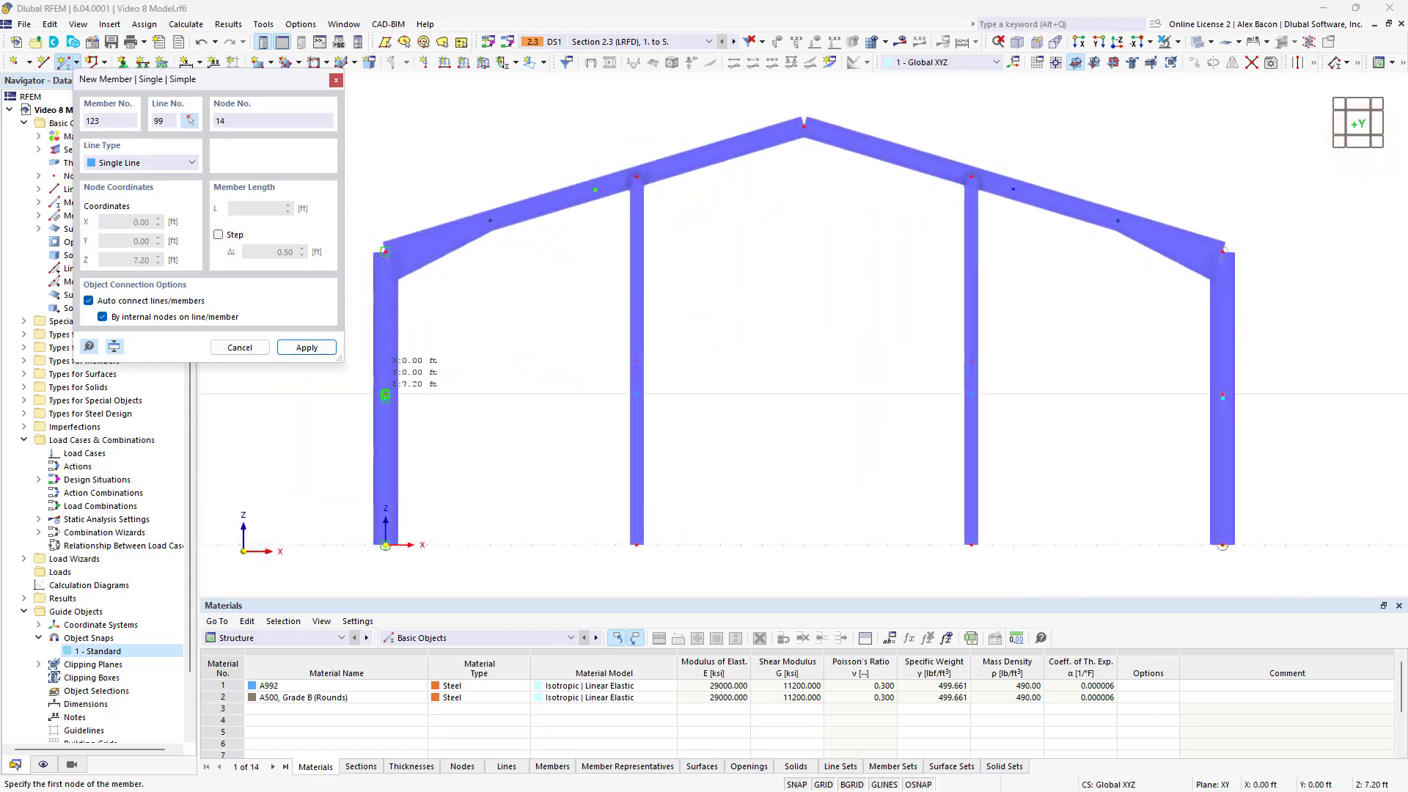
{"action": "left_click", "coordinate": [385, 396]}
{"action": "left_click", "coordinate": [629, 399]}
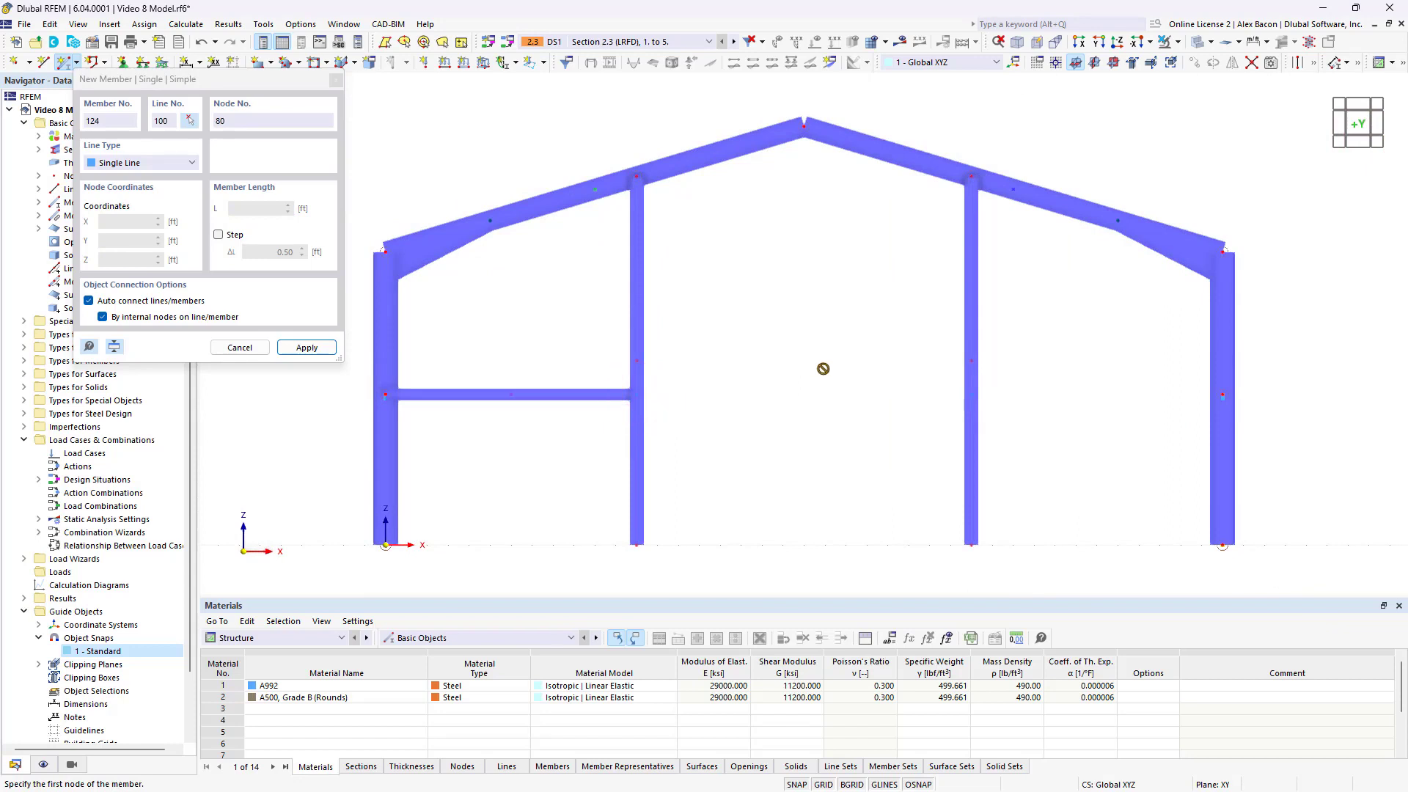
{"action": "left_click", "coordinate": [971, 397]}
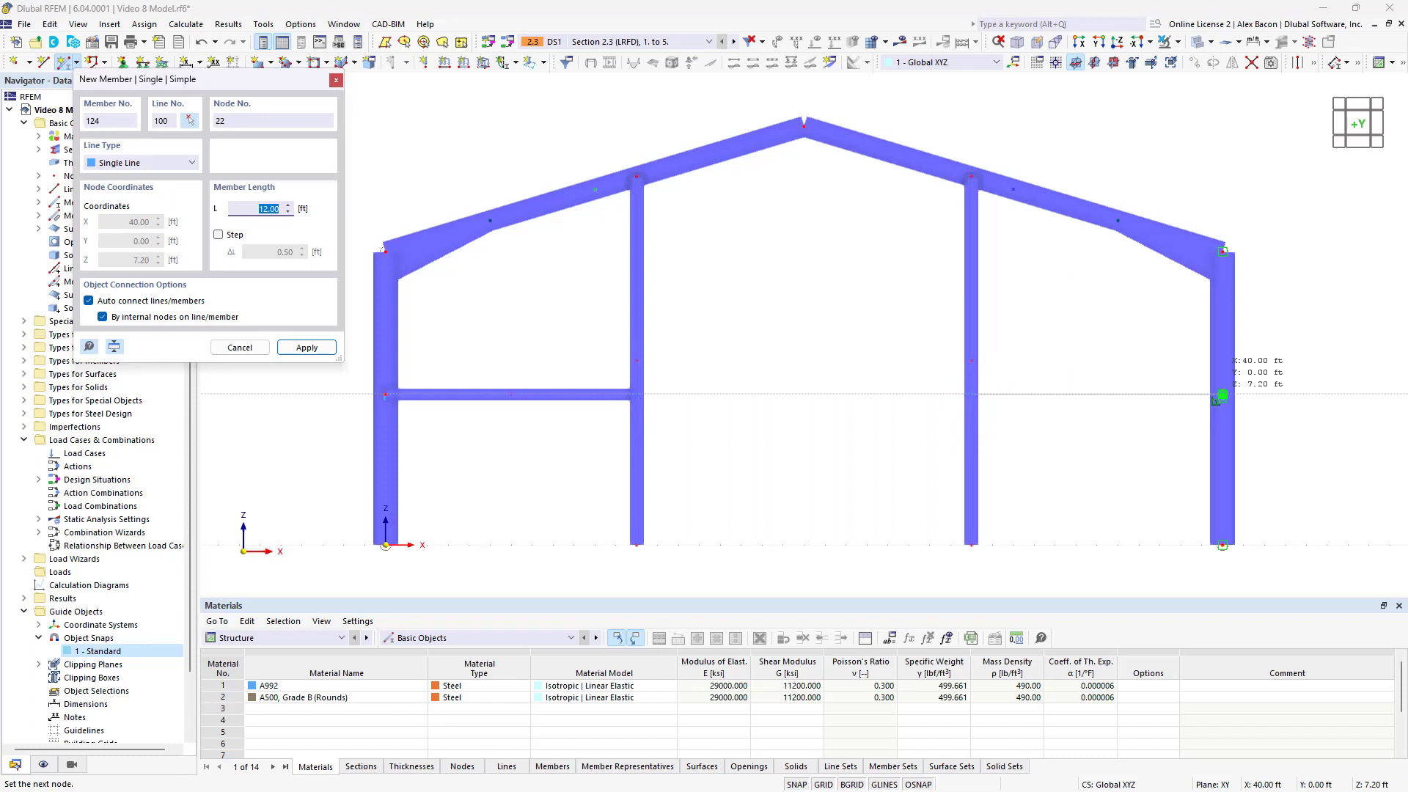
{"action": "left_click", "coordinate": [1223, 394]}
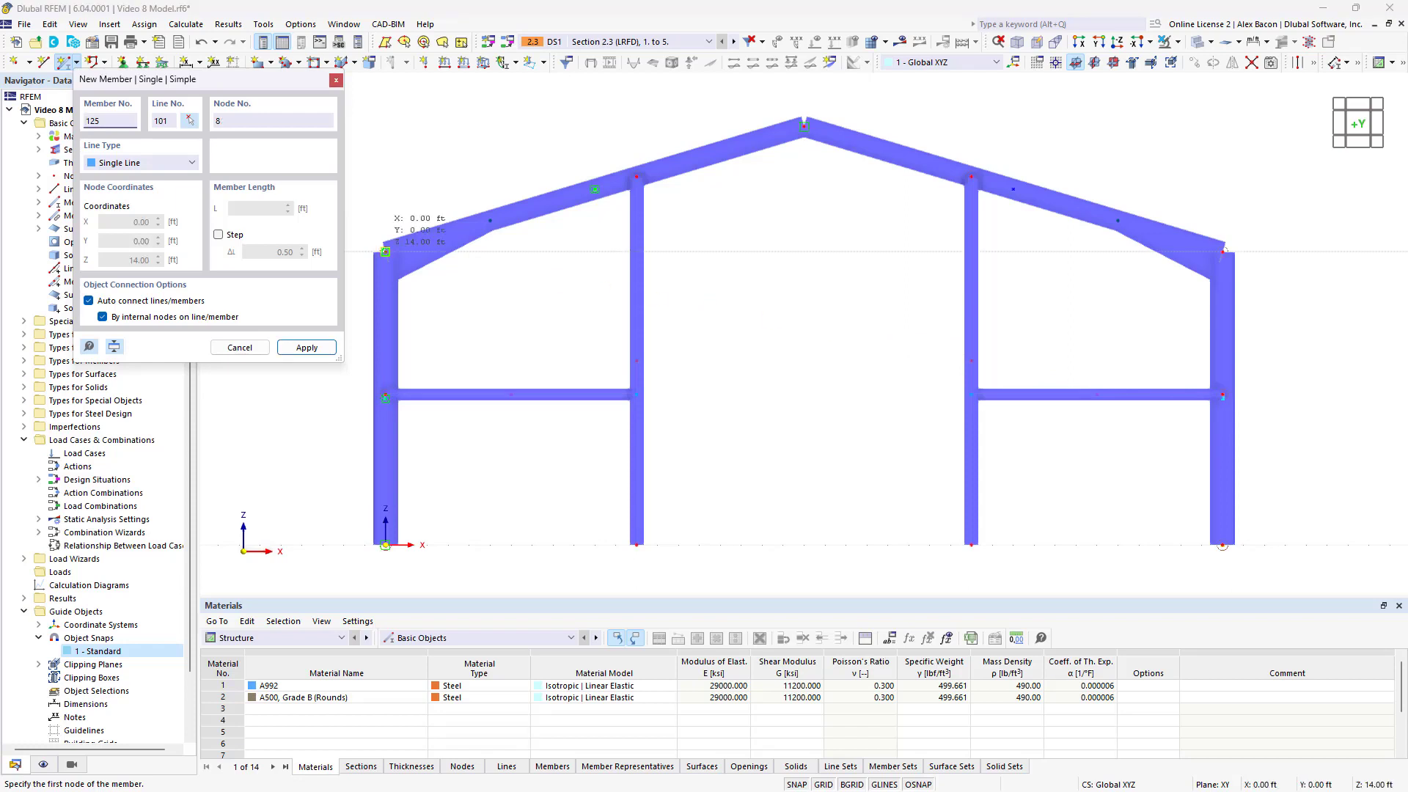
Step: Draw eave-height horizontal members at 14 ft in both outer bays
{"action": "left_click", "coordinate": [384, 251]}
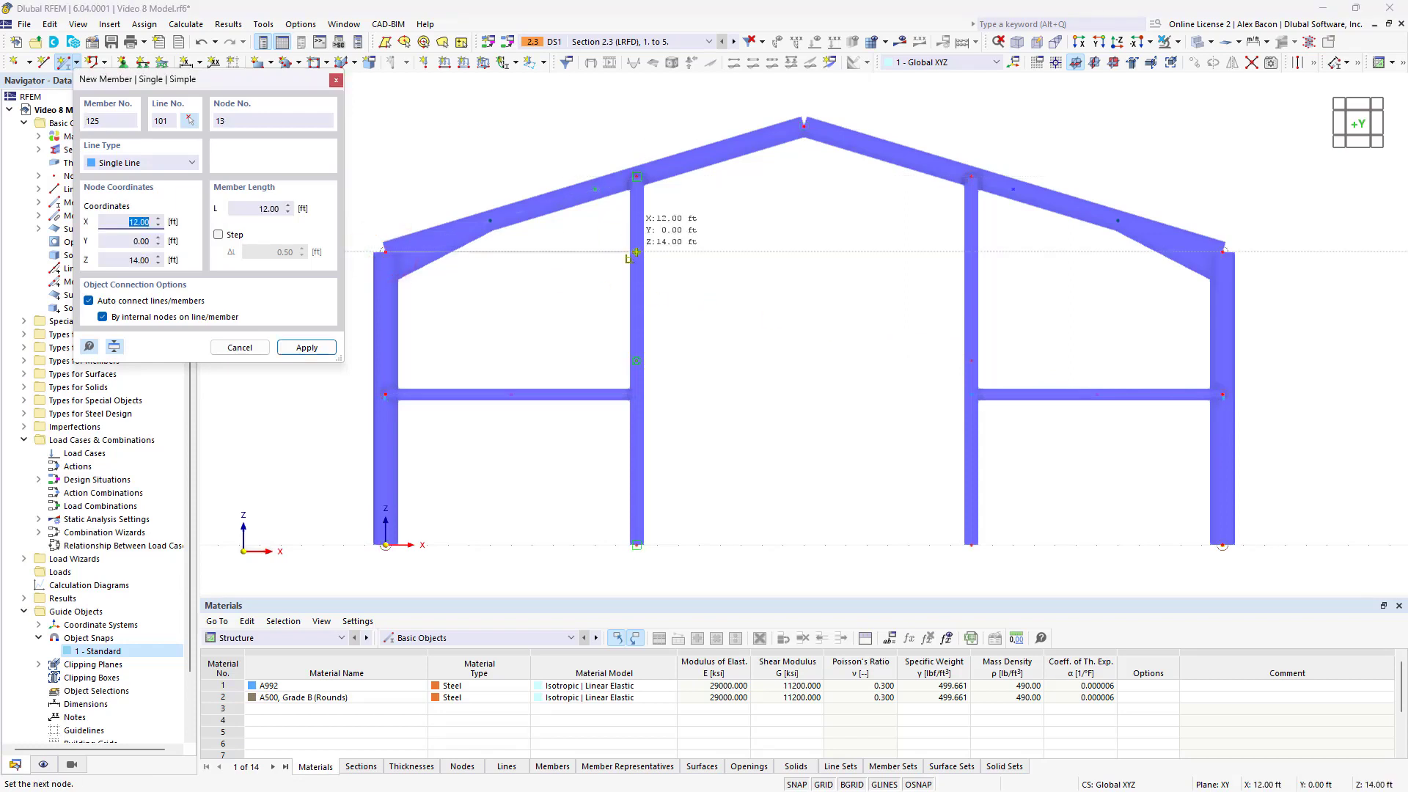
{"action": "left_click", "coordinate": [636, 252]}
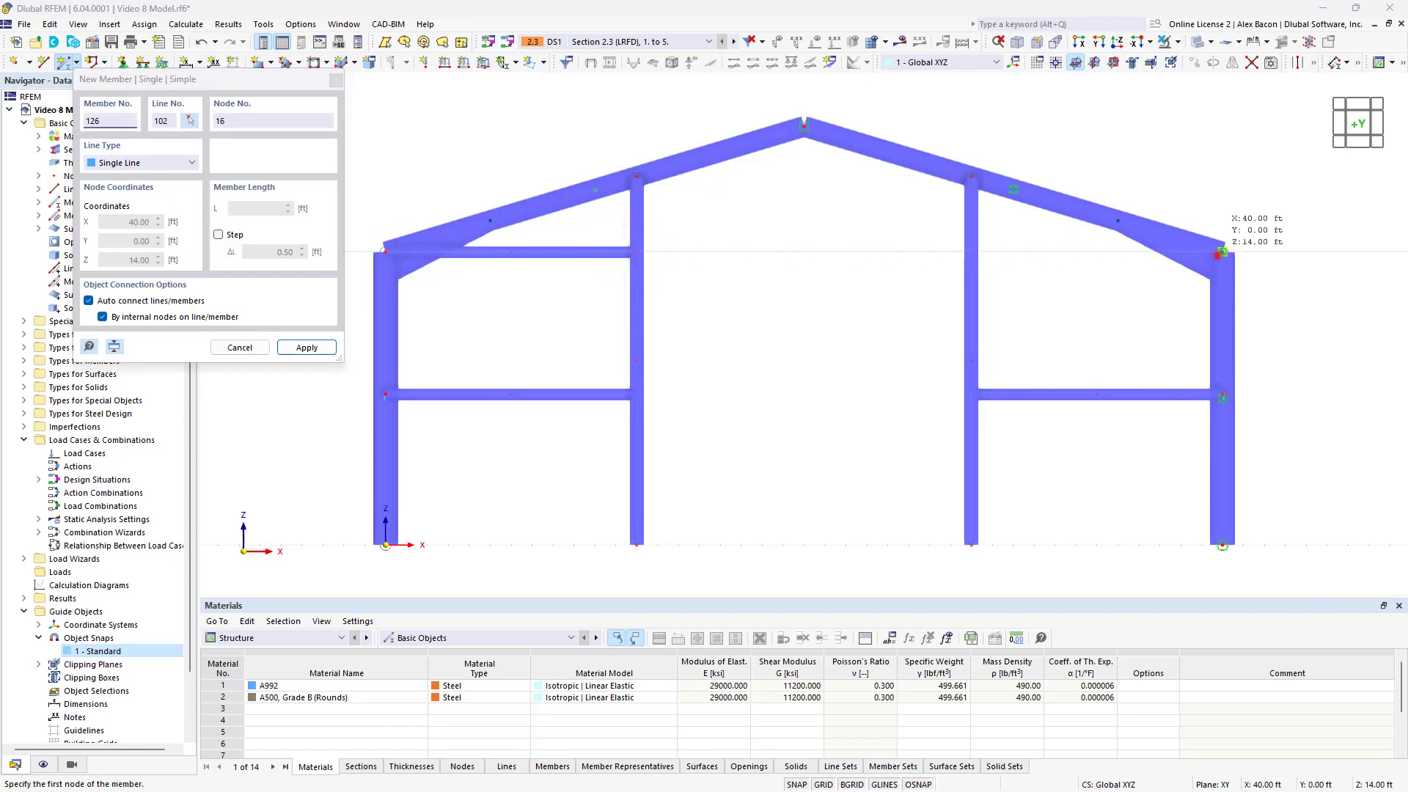
{"action": "left_click", "coordinate": [1217, 255]}
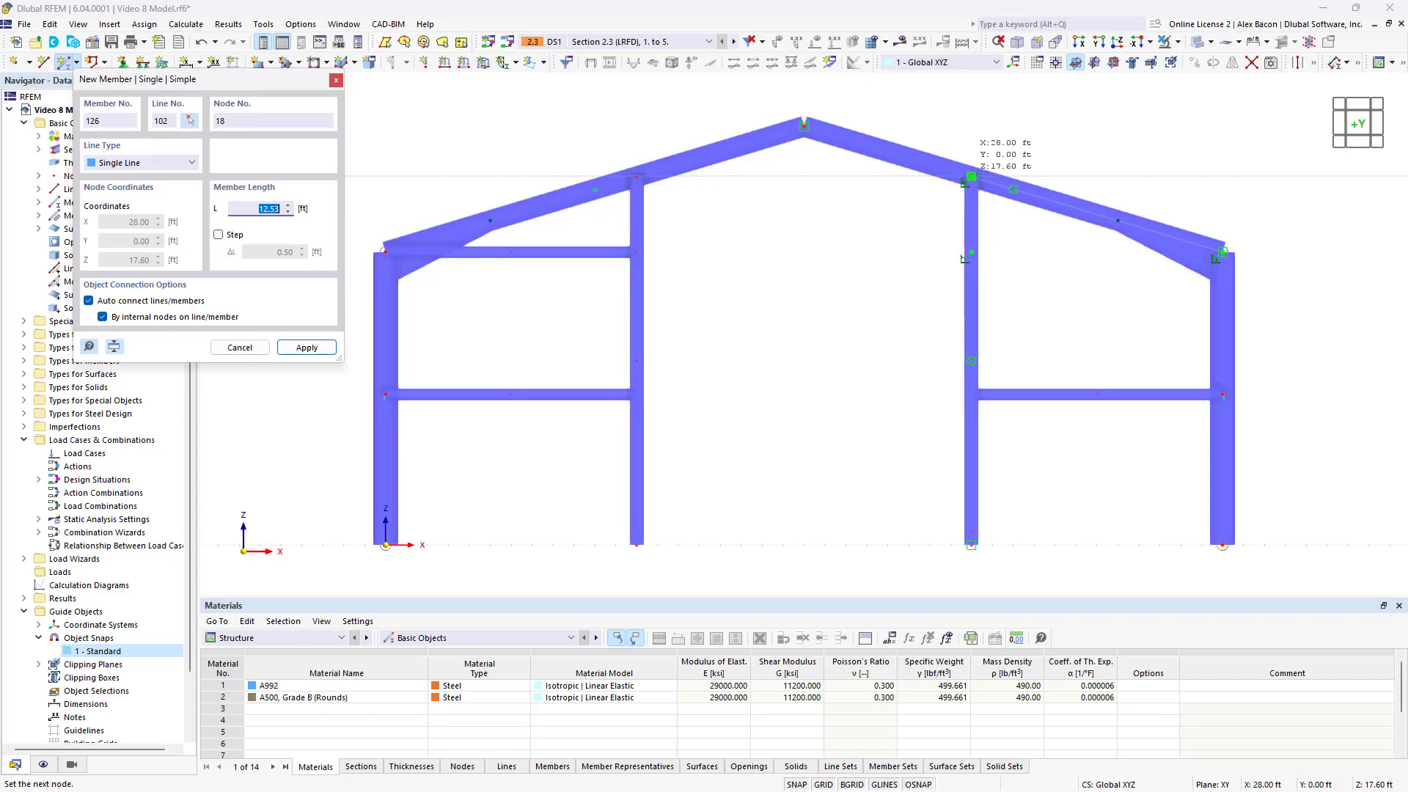
{"action": "left_click", "coordinate": [965, 257]}
{"action": "key", "text": "Escape"}
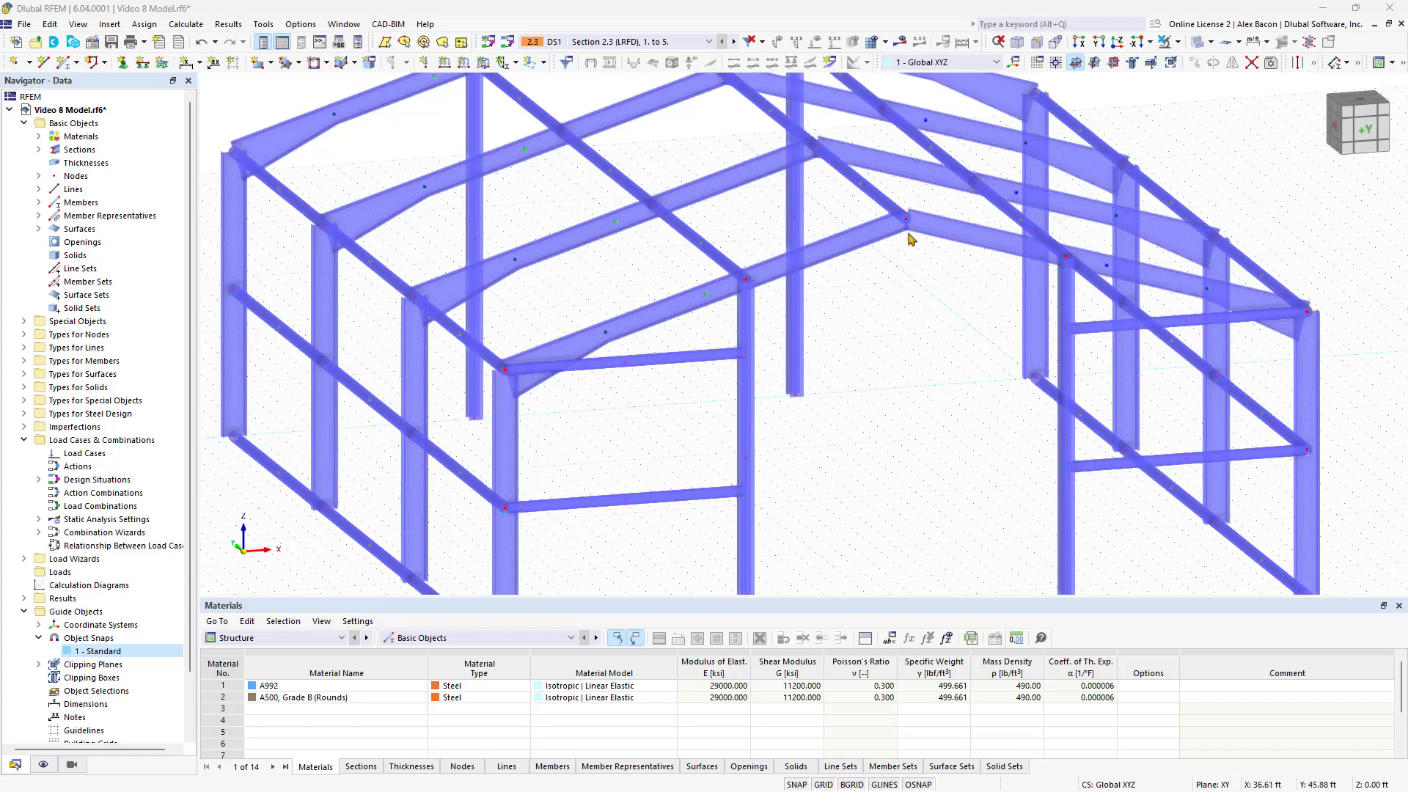
{"action": "left_click", "coordinate": [1368, 137]}
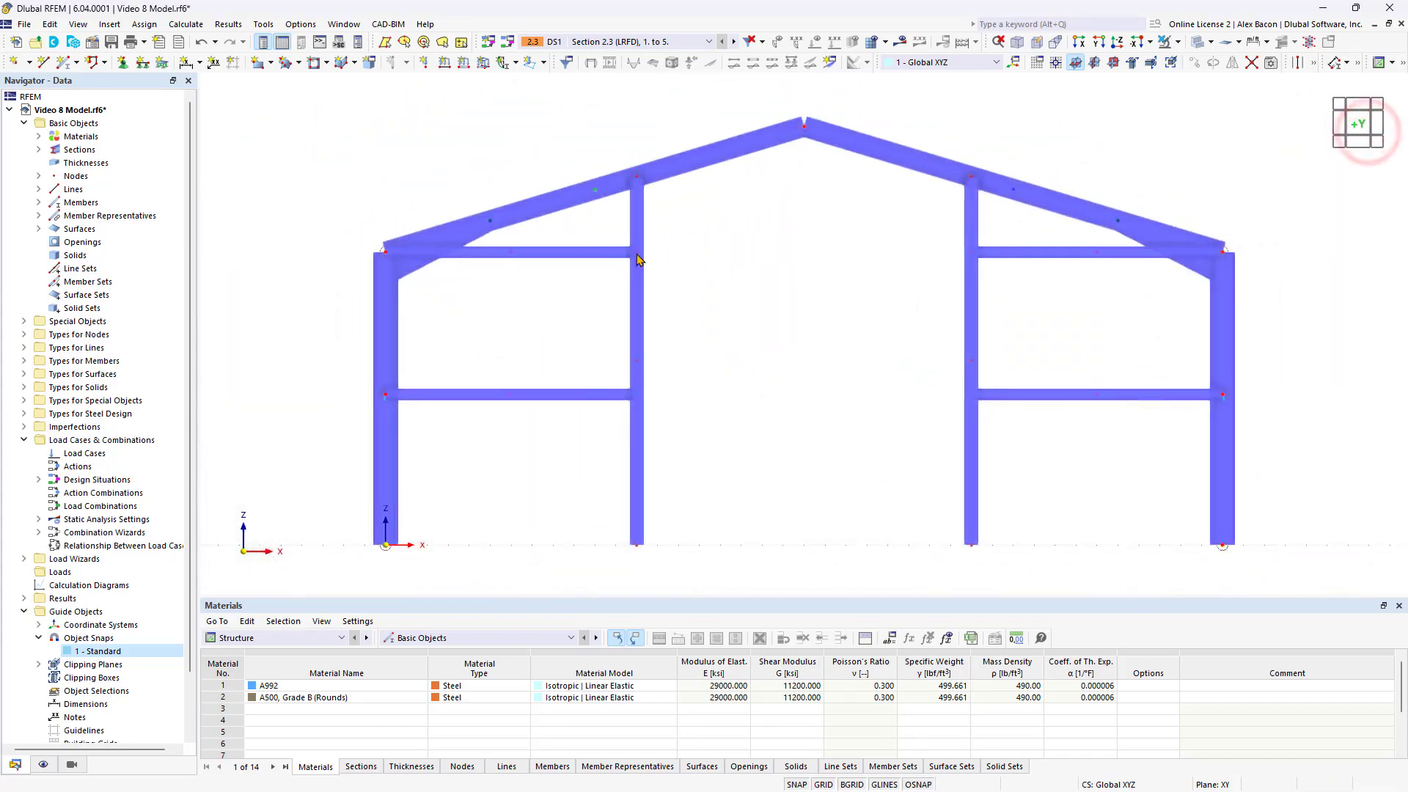
{"action": "mouse_move", "coordinate": [636, 255]}
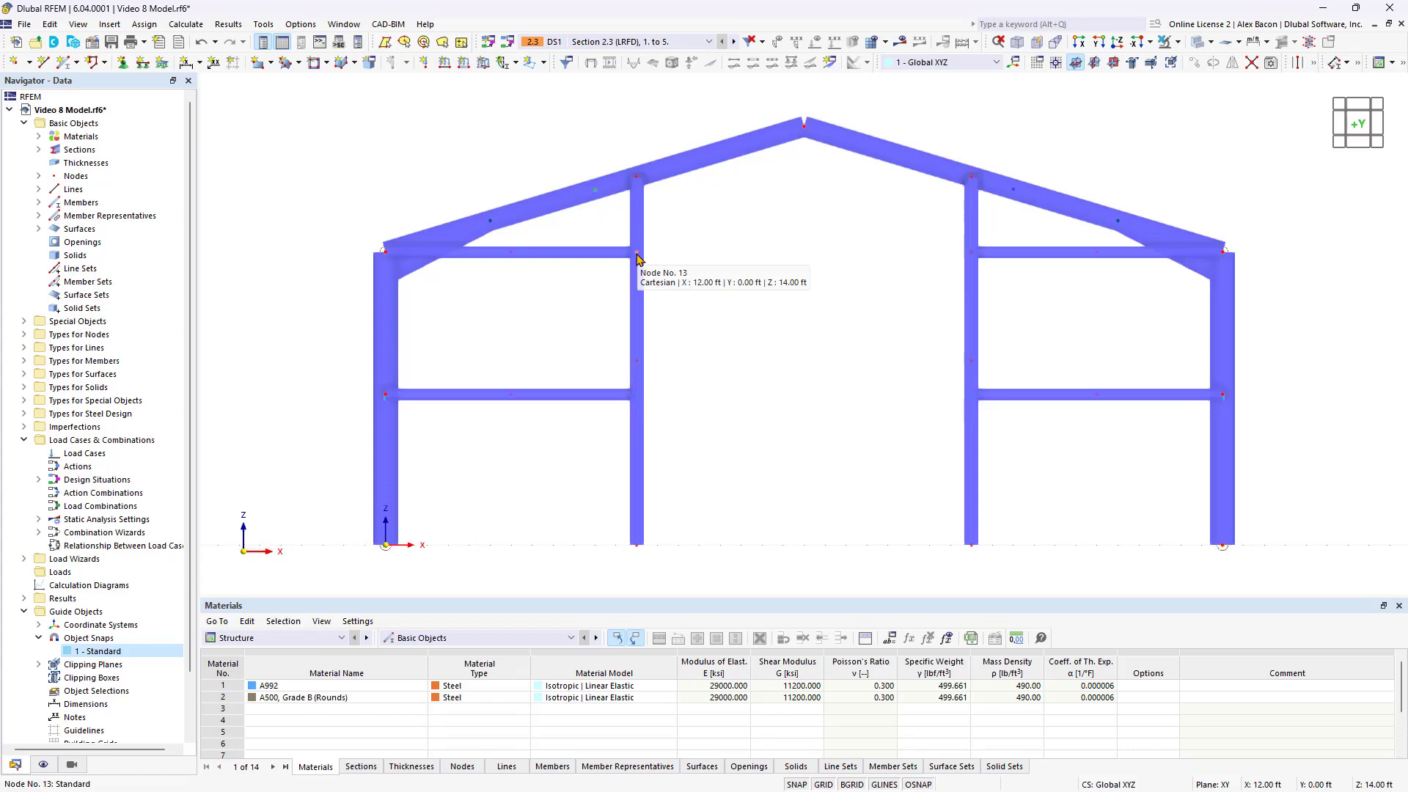
{"action": "double_click", "coordinate": [636, 257]}
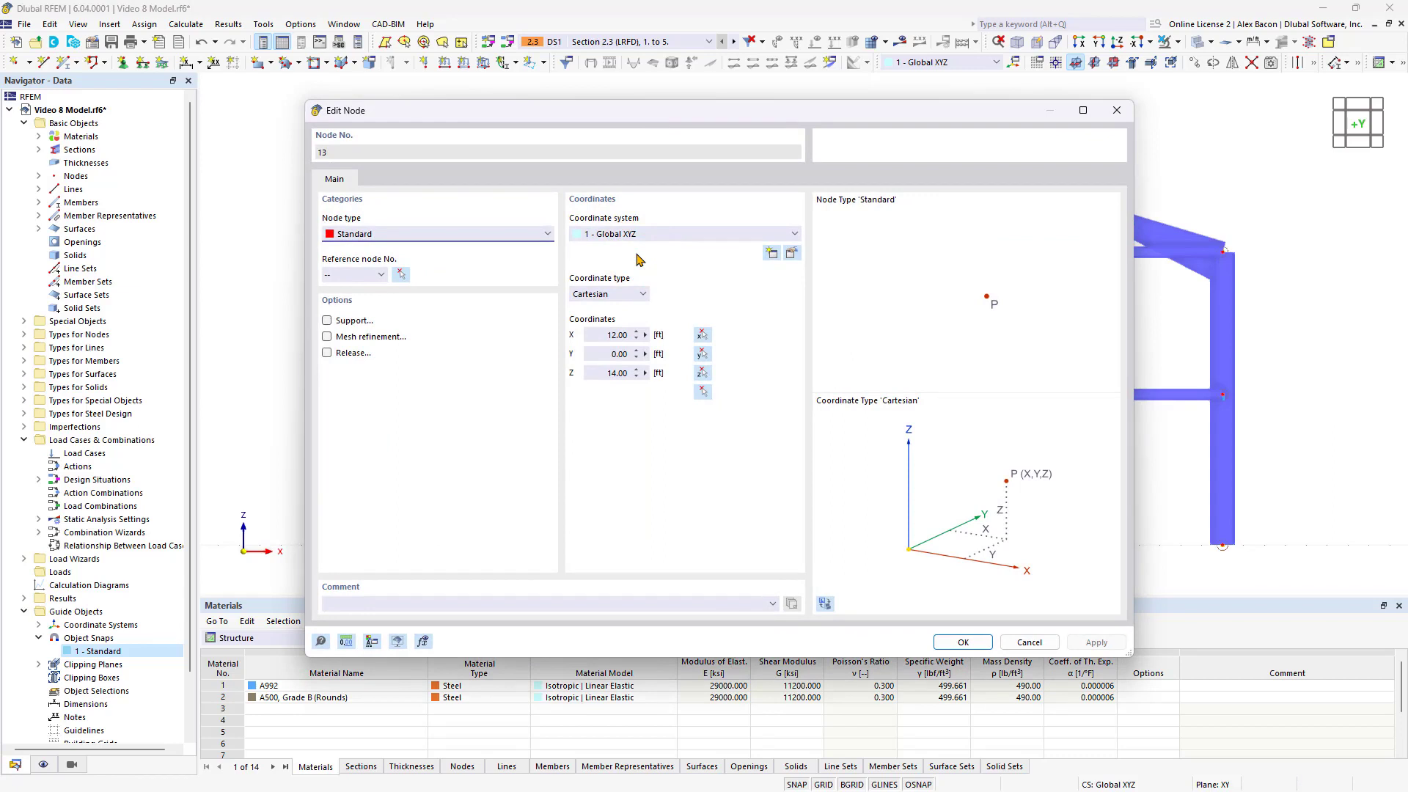
{"action": "left_click", "coordinate": [466, 235]}
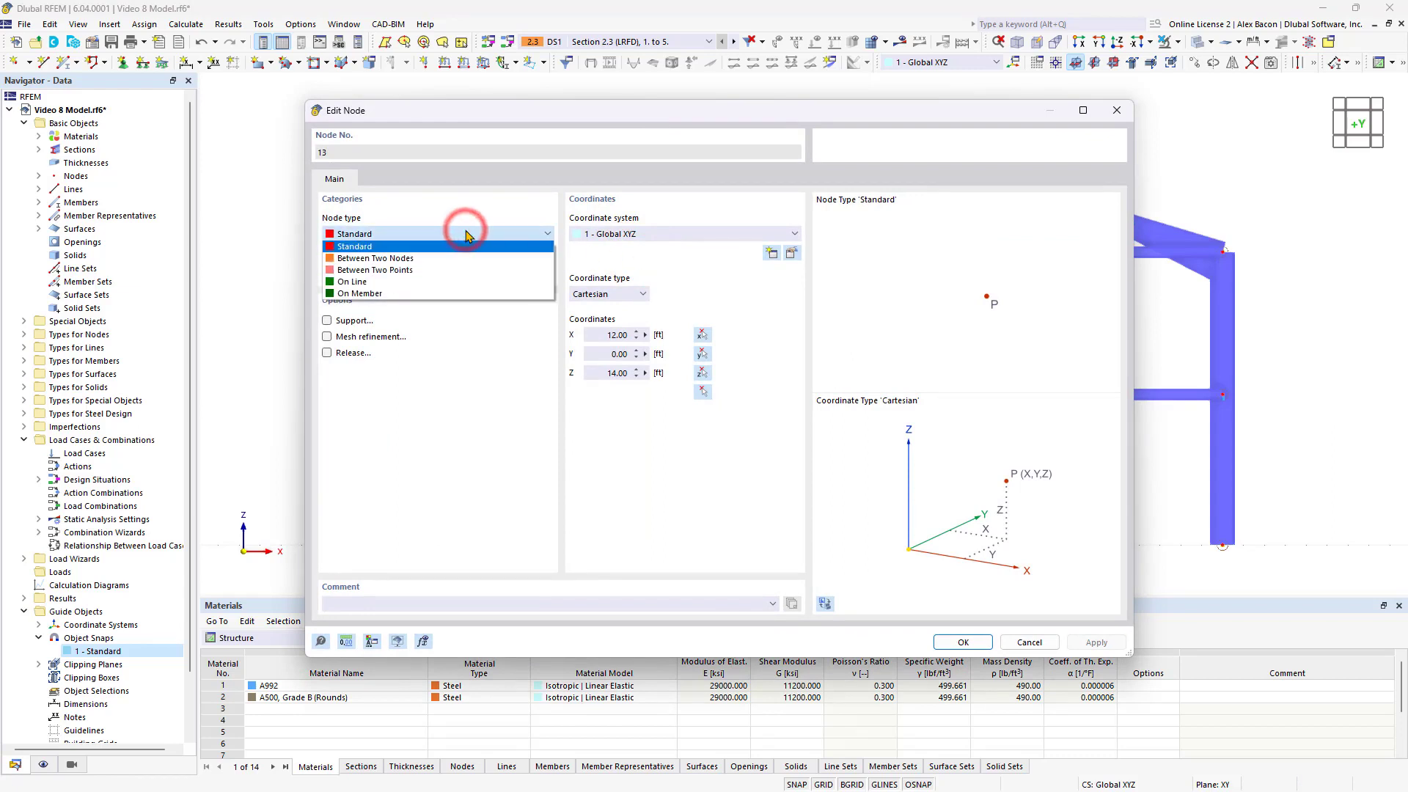
{"action": "left_click", "coordinate": [465, 231]}
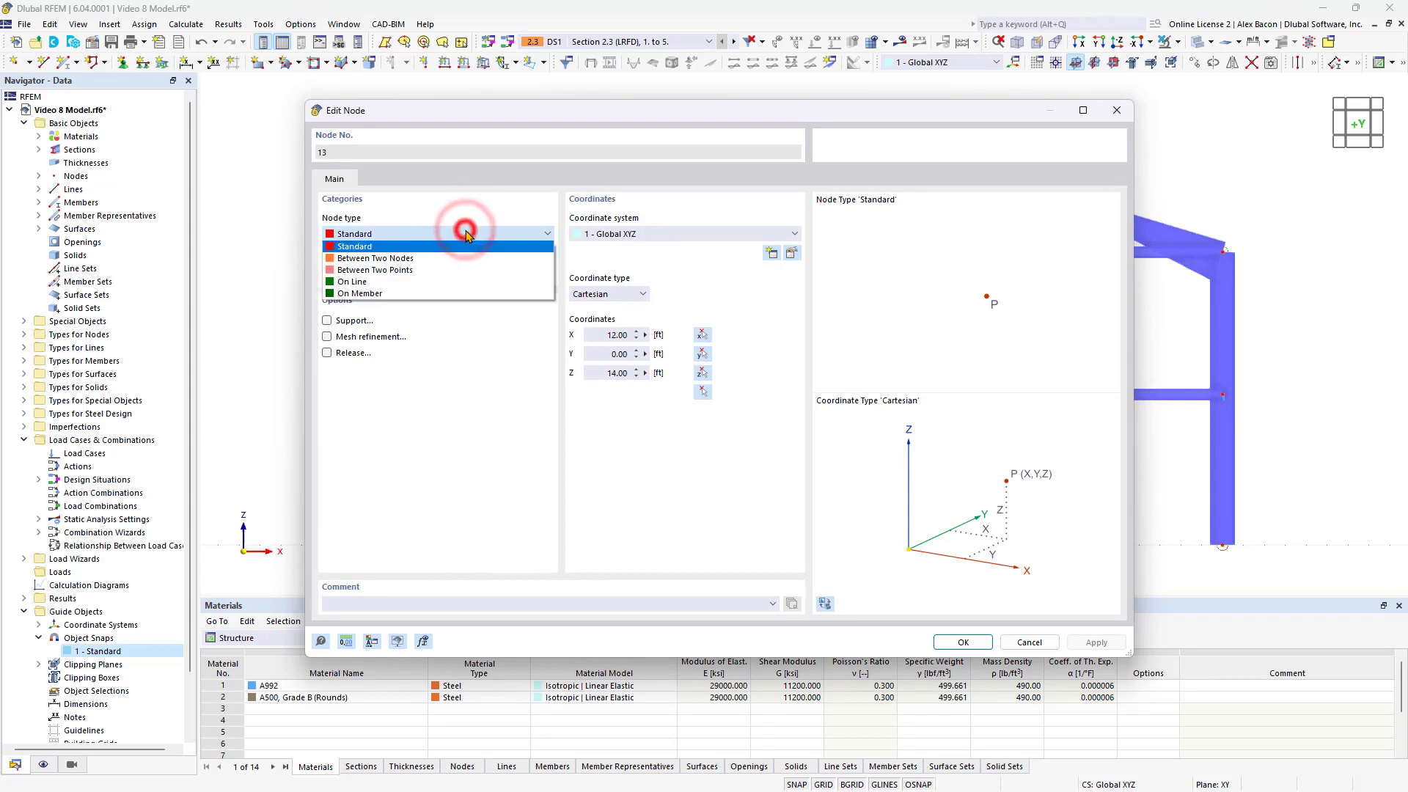
{"action": "left_click", "coordinate": [441, 293]}
{"action": "key", "text": "Return"}
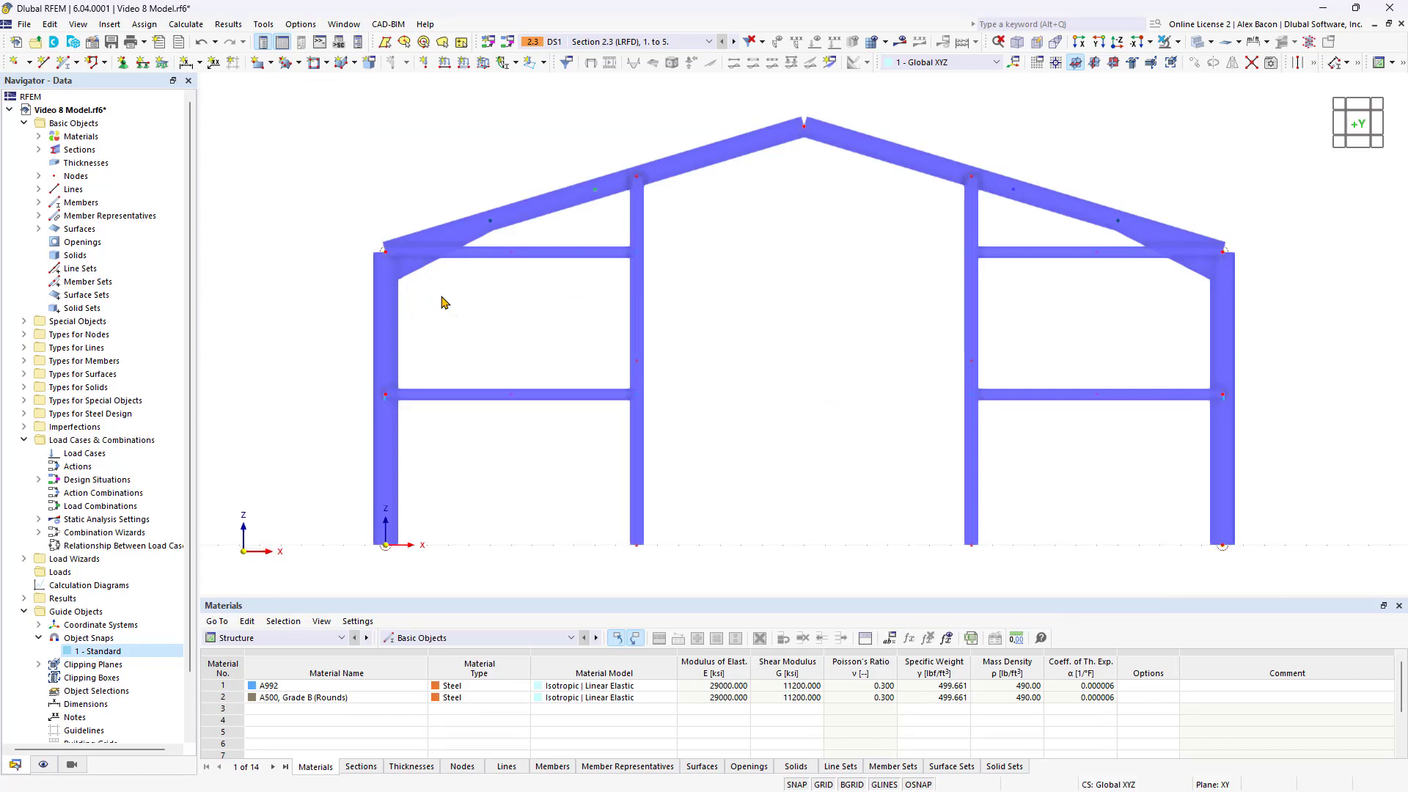
Step: Window-select the horizontal members in both the right and left outer bays
{"action": "left_click", "coordinate": [1052, 236]}
{"action": "left_click_drag", "start_coordinate": [1051, 236], "coordinate": [1063, 403]}
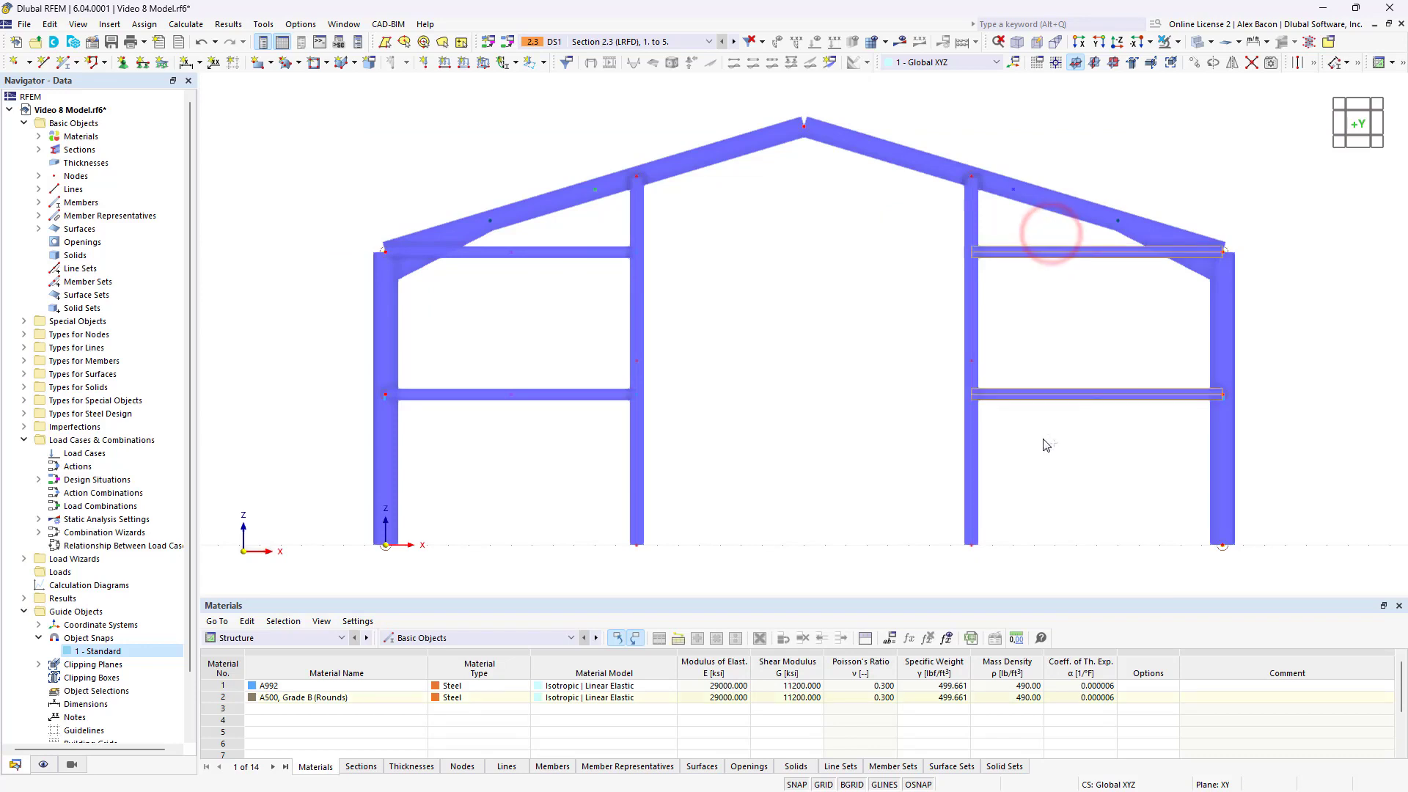
{"action": "left_click", "coordinate": [1336, 99]}
{"action": "left_click", "coordinate": [1358, 123]}
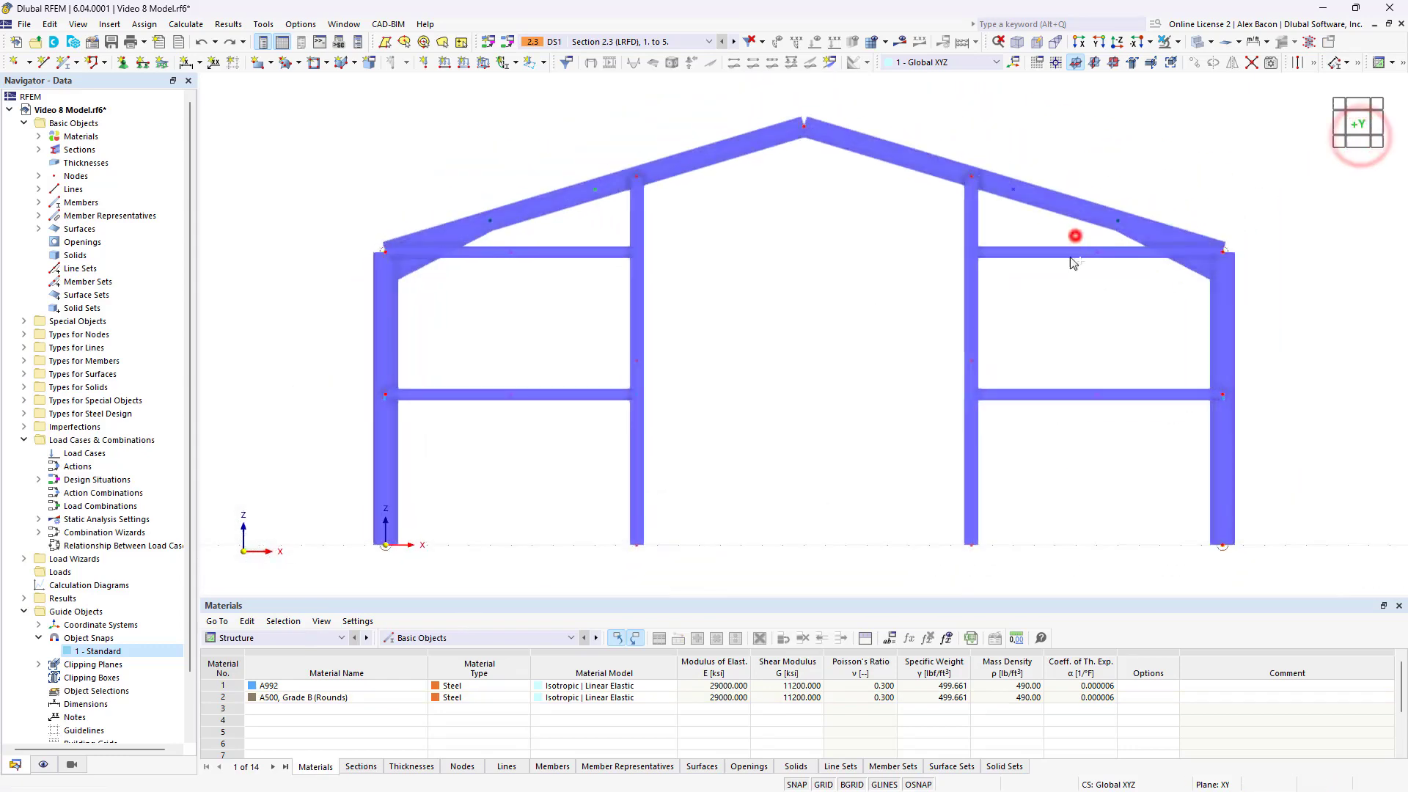
{"action": "left_click_drag", "start_coordinate": [1075, 236], "coordinate": [1045, 462]}
{"action": "left_click_drag", "start_coordinate": [579, 233], "coordinate": [518, 438]}
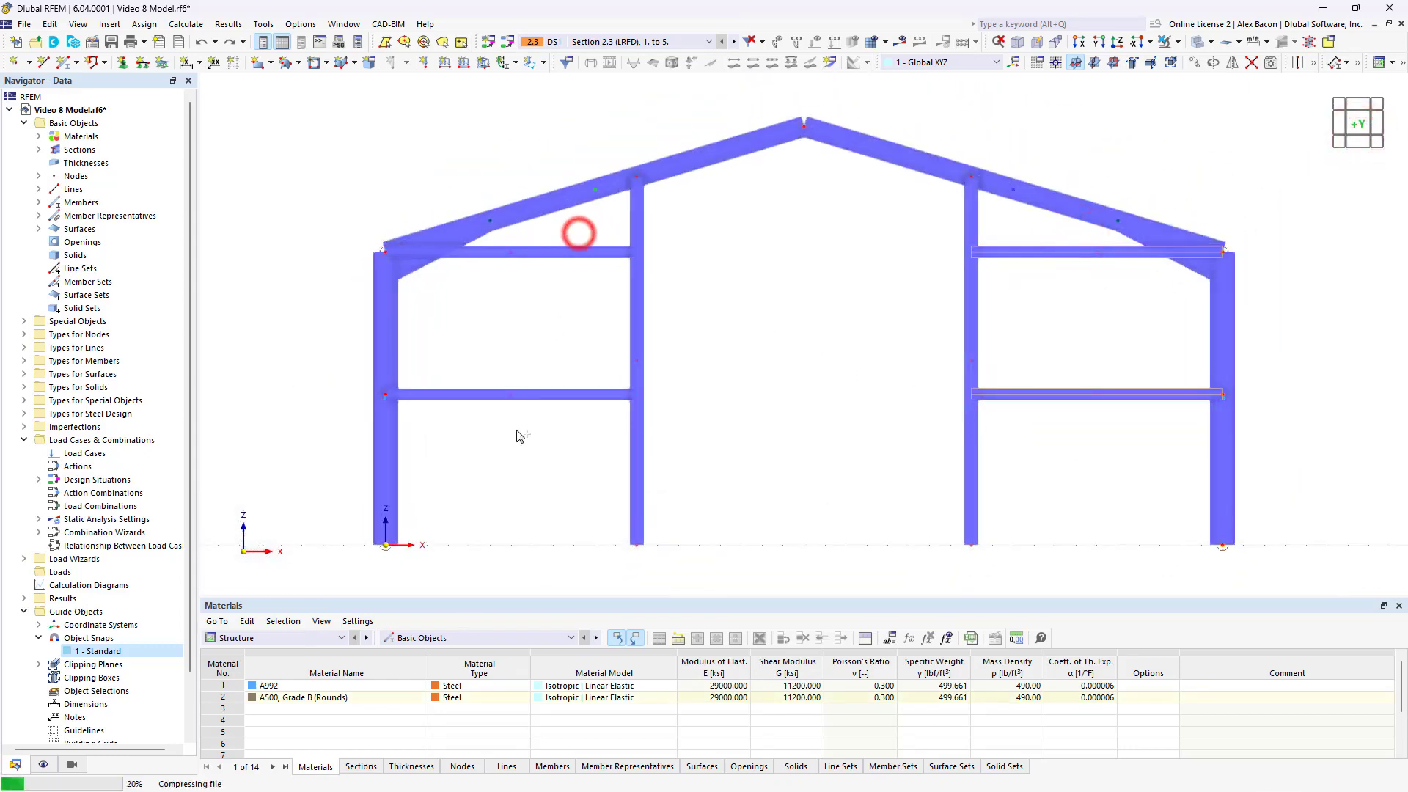
Step: Copy the selected bay members along the frames and inspect the braced 3D model
{"action": "middle_click_drag", "start_coordinate": [1122, 303], "coordinate": [1088, 369], "text": "ctrl"}
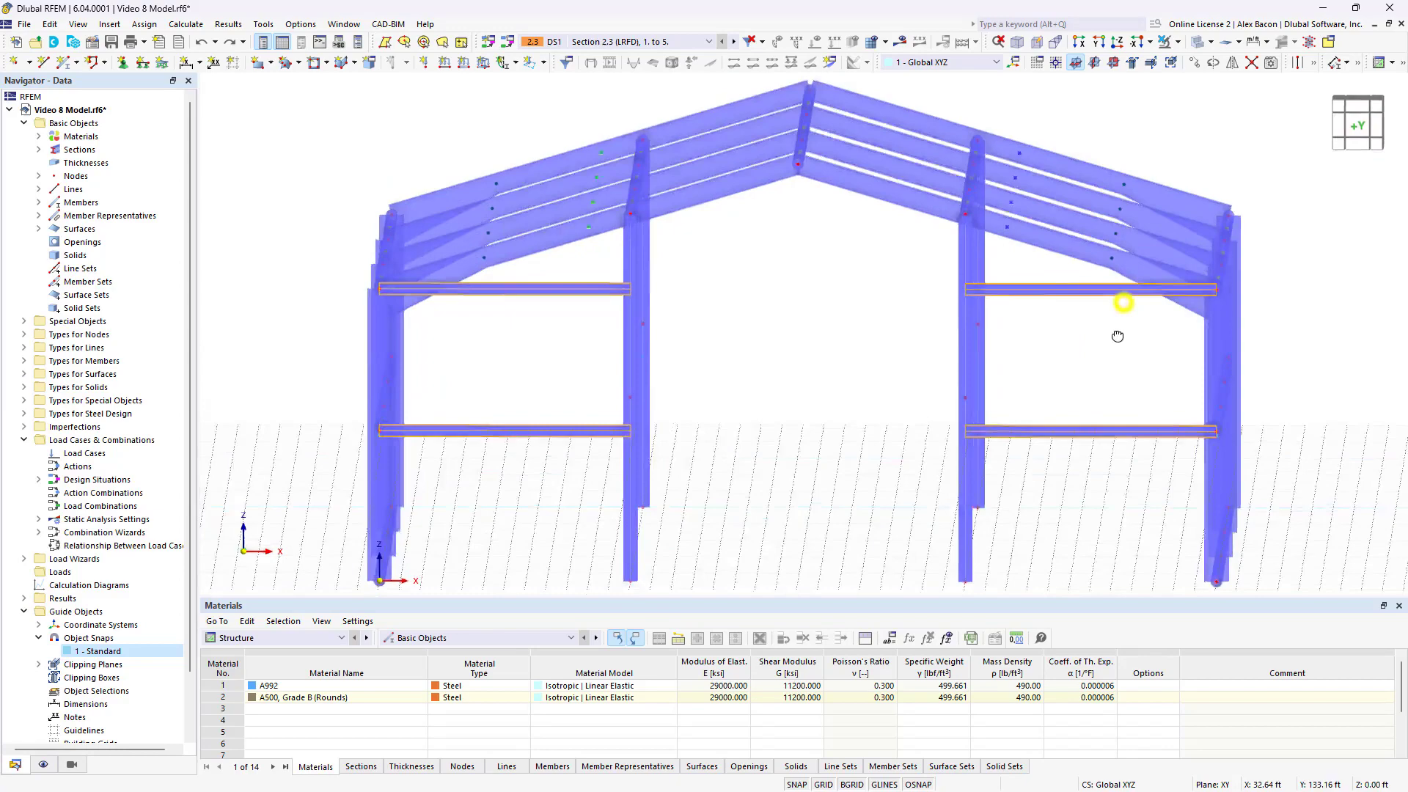
{"action": "scroll", "coordinate": [1089, 369], "scroll_direction": "down", "scroll_amount": 2}
{"action": "scroll", "coordinate": [1056, 333], "scroll_direction": "down", "scroll_amount": 2}
{"action": "scroll", "coordinate": [1056, 333], "scroll_direction": "down", "scroll_amount": 2}
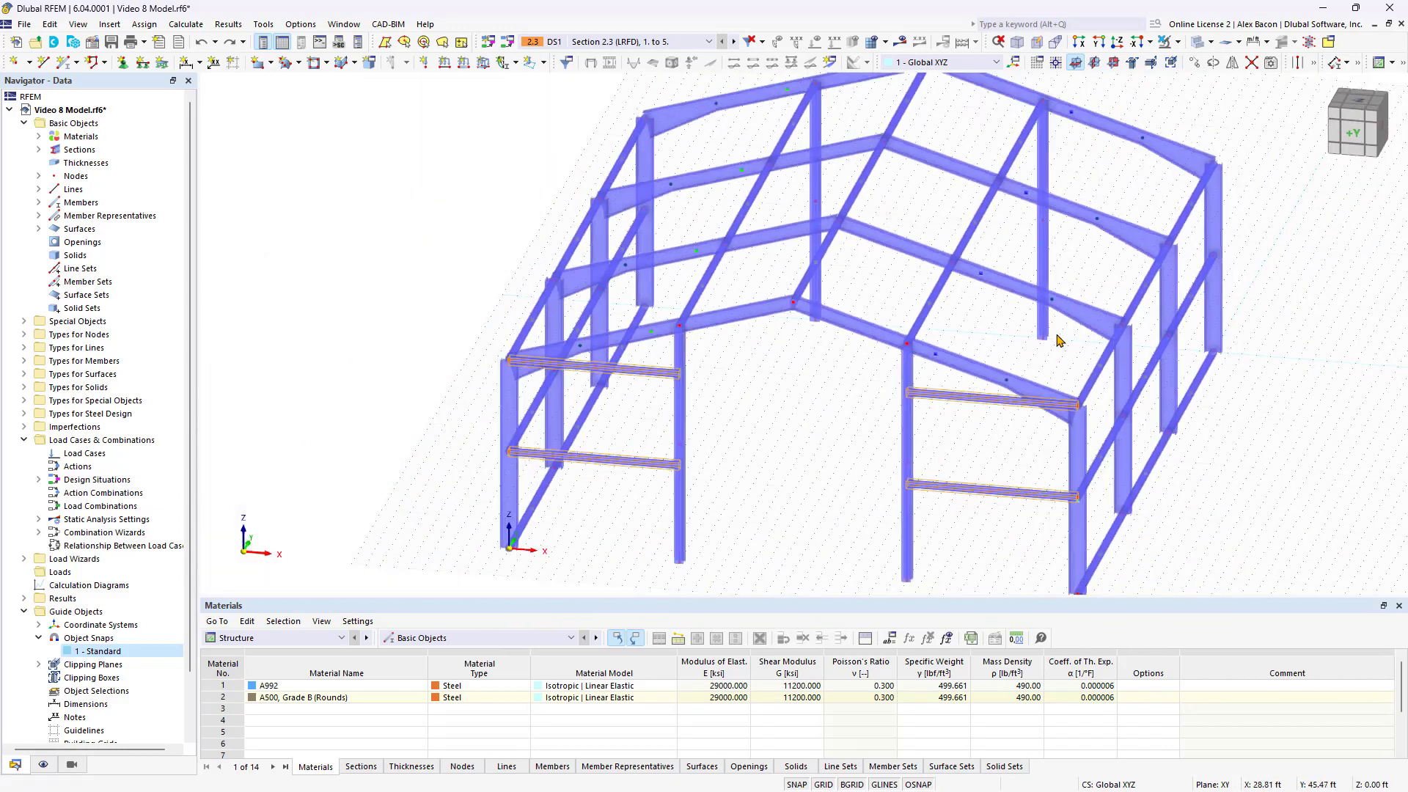
{"action": "mouse_move", "coordinate": [1021, 490]}
{"action": "left_mouse_down"}
{"action": "mouse_move", "coordinate": [1218, 275]}
{"action": "mouse_move", "coordinate": [1214, 255]}
{"action": "left_mouse_up"}
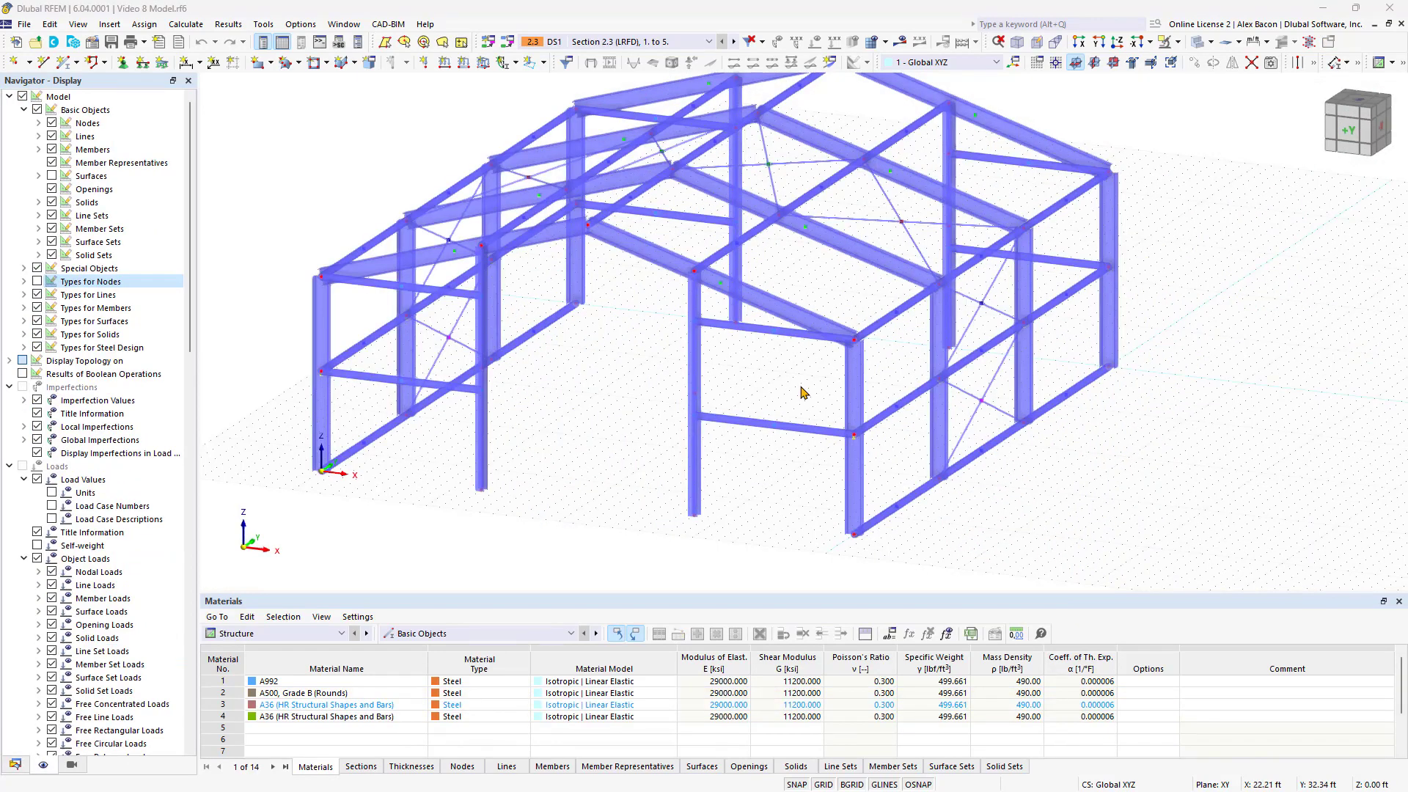
{"action": "middle_click_drag", "start_coordinate": [933, 294], "coordinate": [899, 306], "text": "ctrl"}
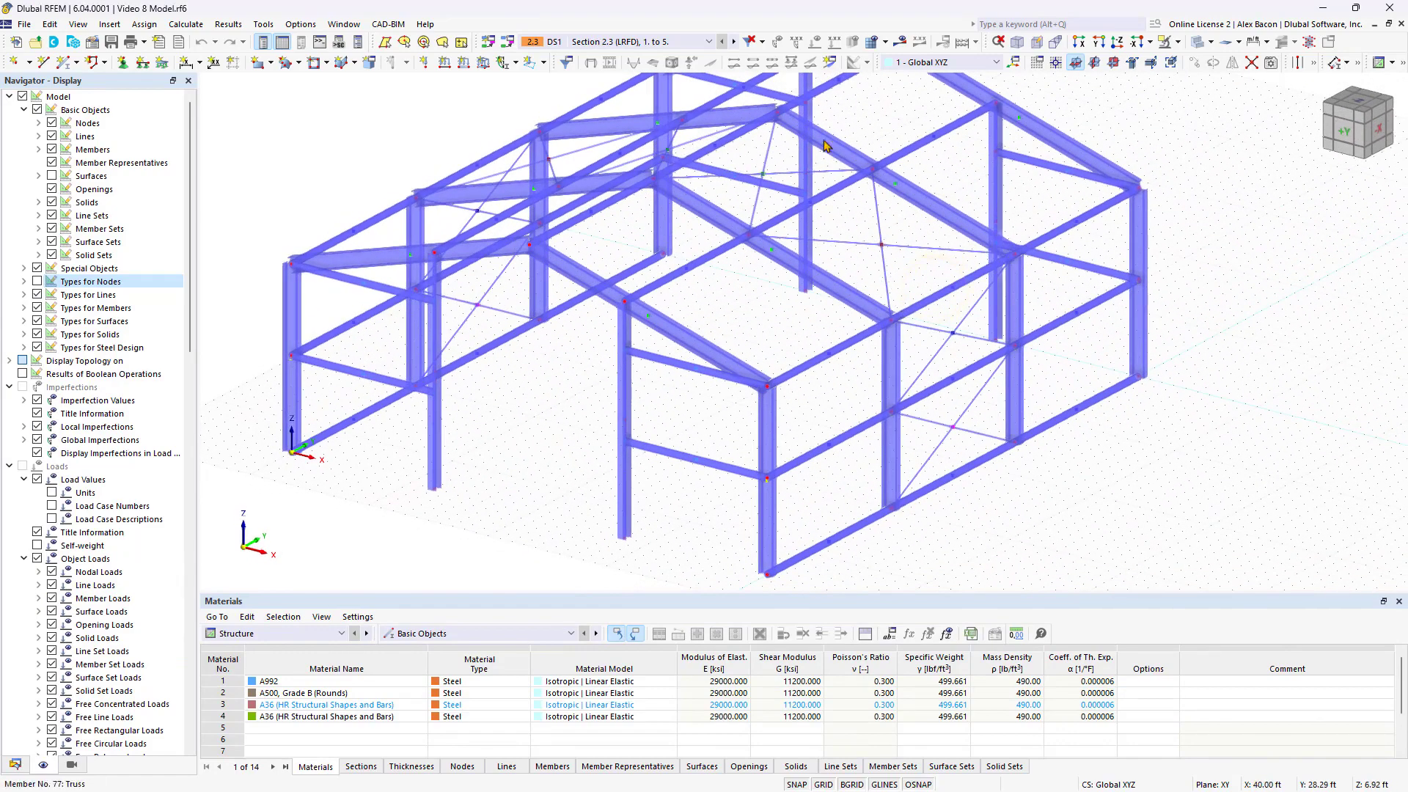
{"action": "left_click", "coordinate": [807, 104]}
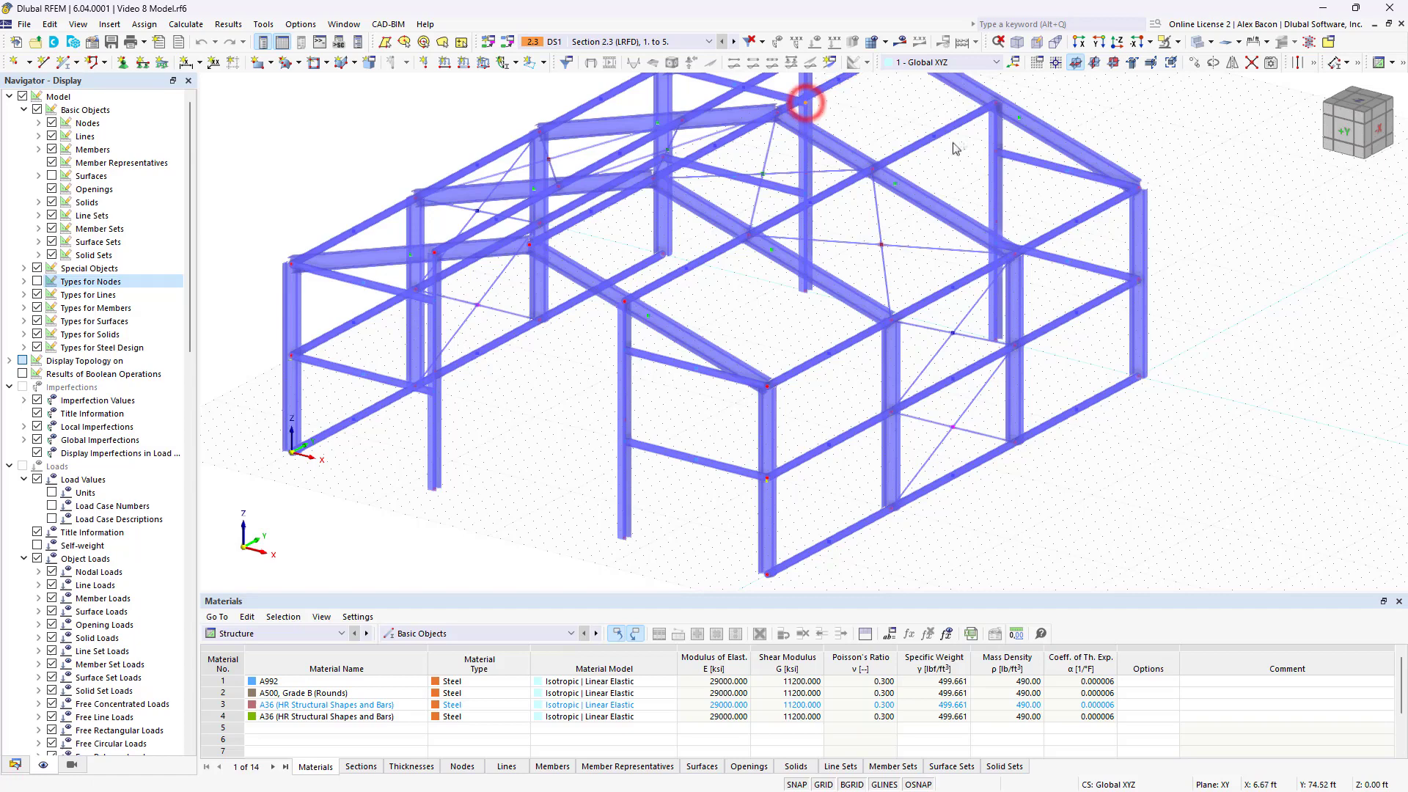
Step: Set nodes 82 and 86 to node type On Member and clear the selection
{"action": "double_click", "coordinate": [995, 154]}
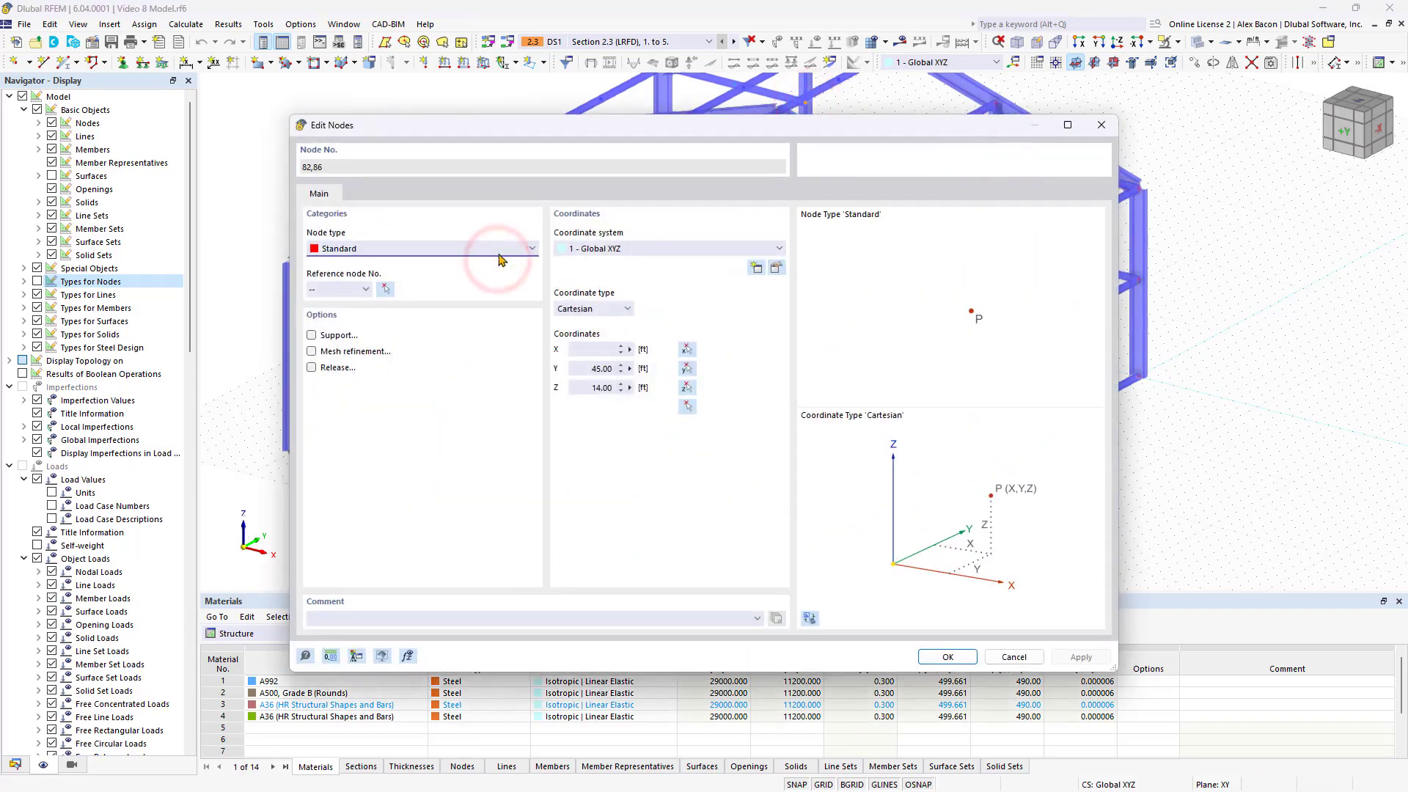
{"action": "left_click", "coordinate": [498, 253]}
{"action": "left_click", "coordinate": [464, 308]}
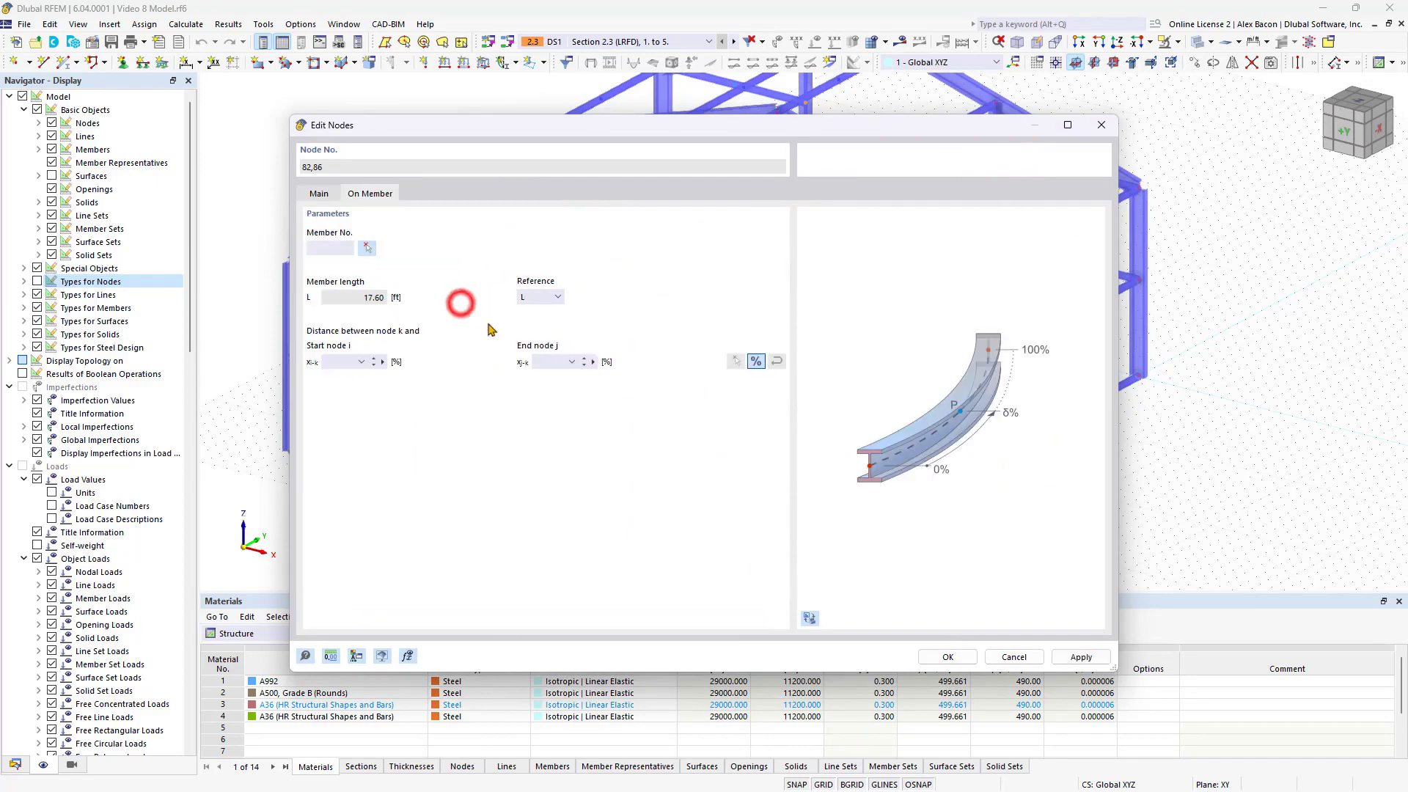
{"action": "left_click", "coordinate": [948, 658]}
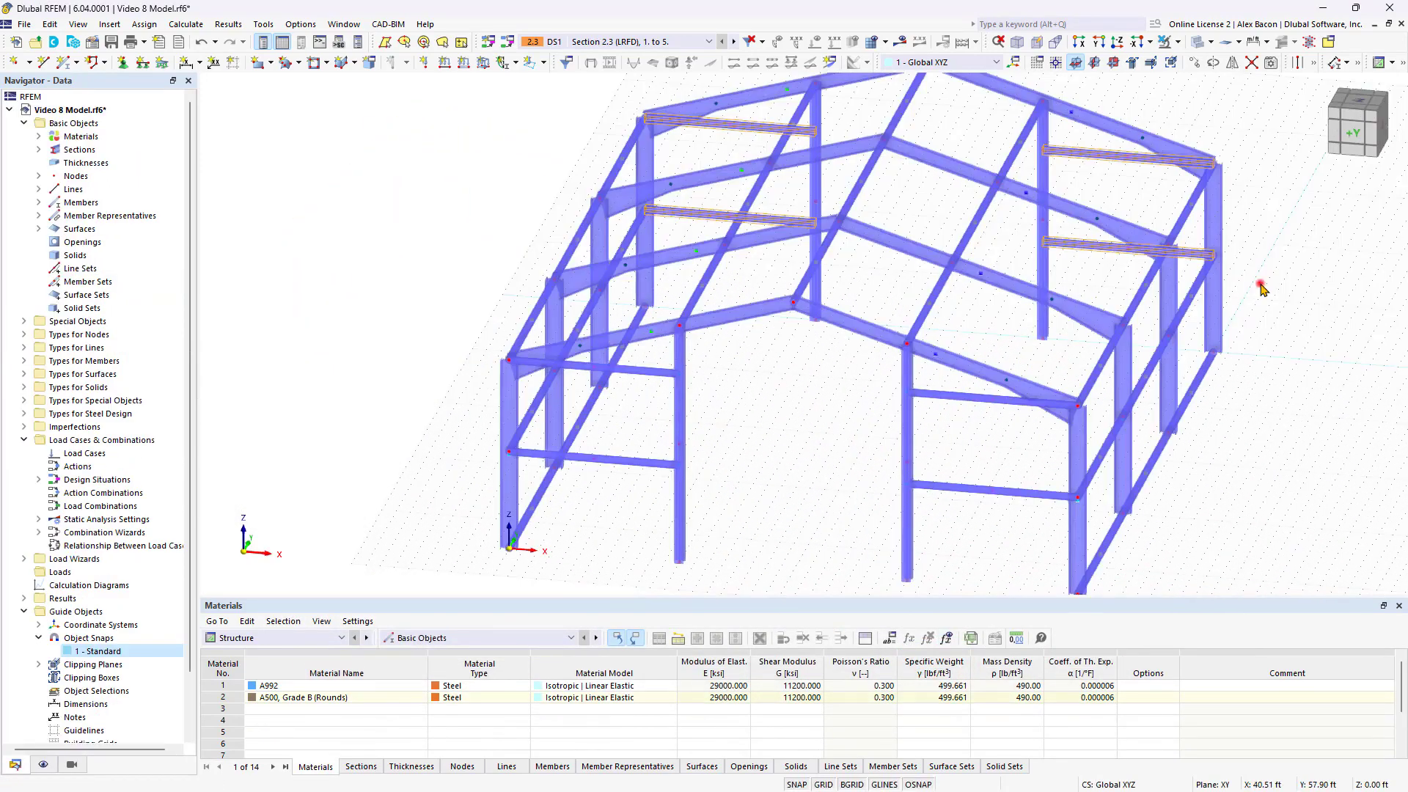
{"action": "left_click", "coordinate": [1260, 286]}
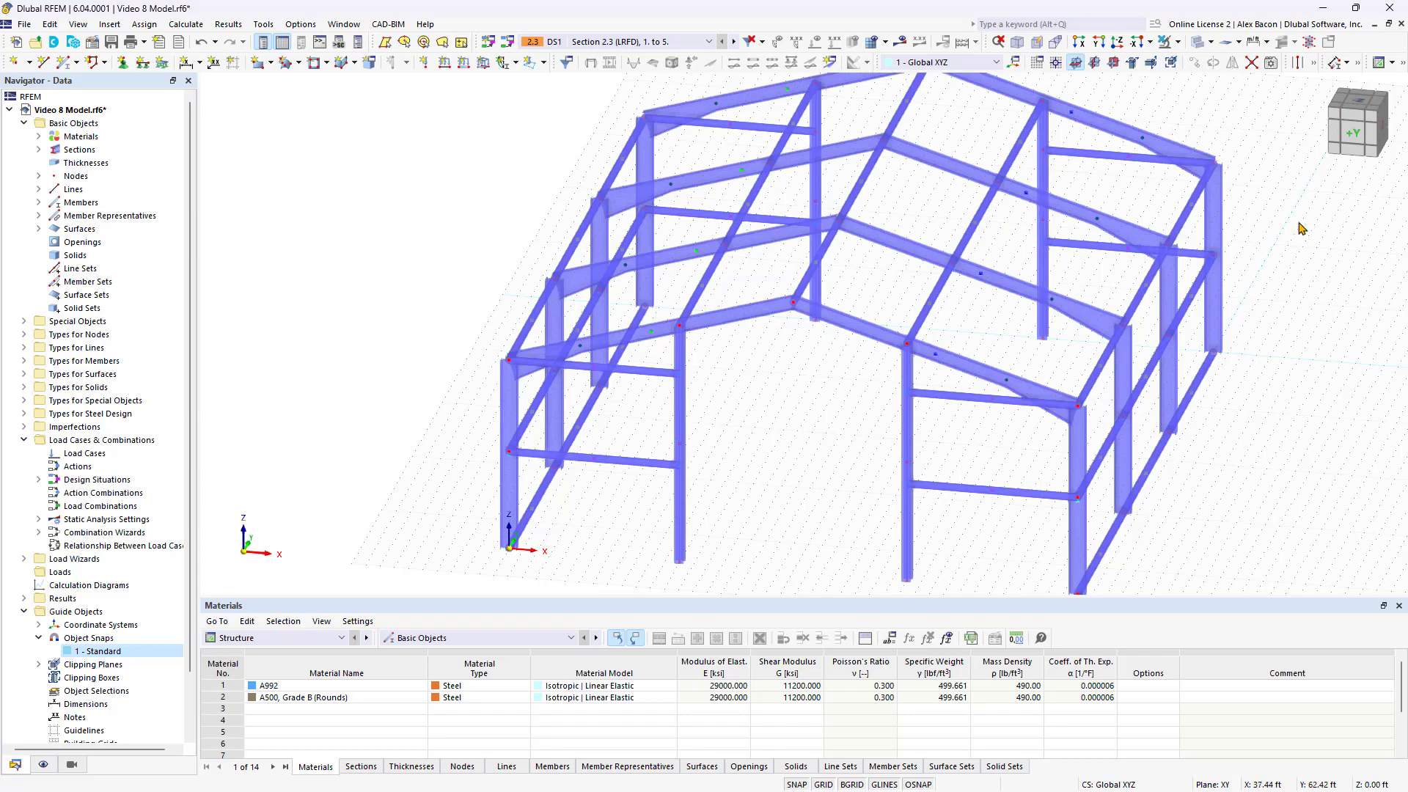
Step: From the -Z top view, select interior-bay beams 6, 11, 18, 23, 29, 34, 40, 45 for editing
{"action": "left_click", "coordinate": [1355, 142]}
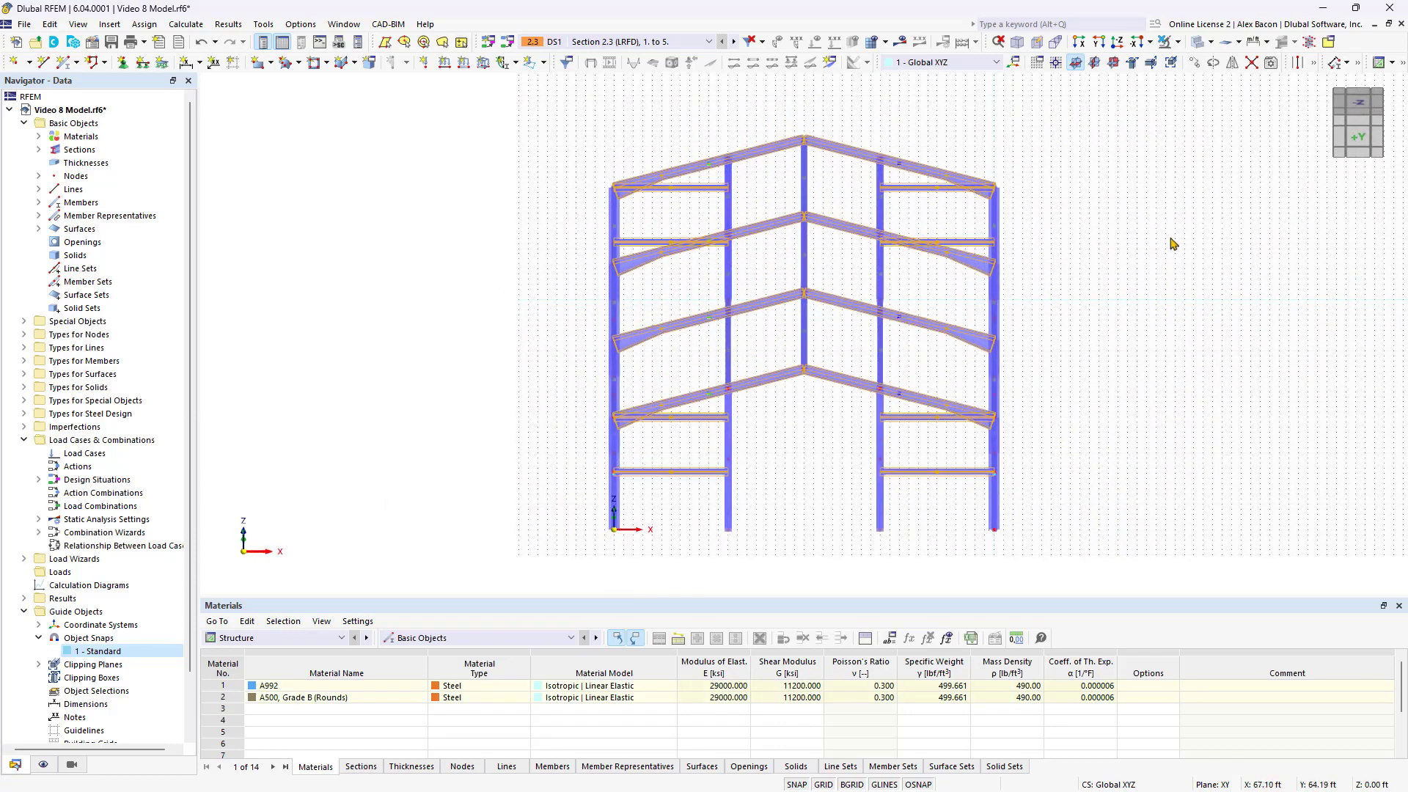
{"action": "left_click", "coordinate": [1358, 102]}
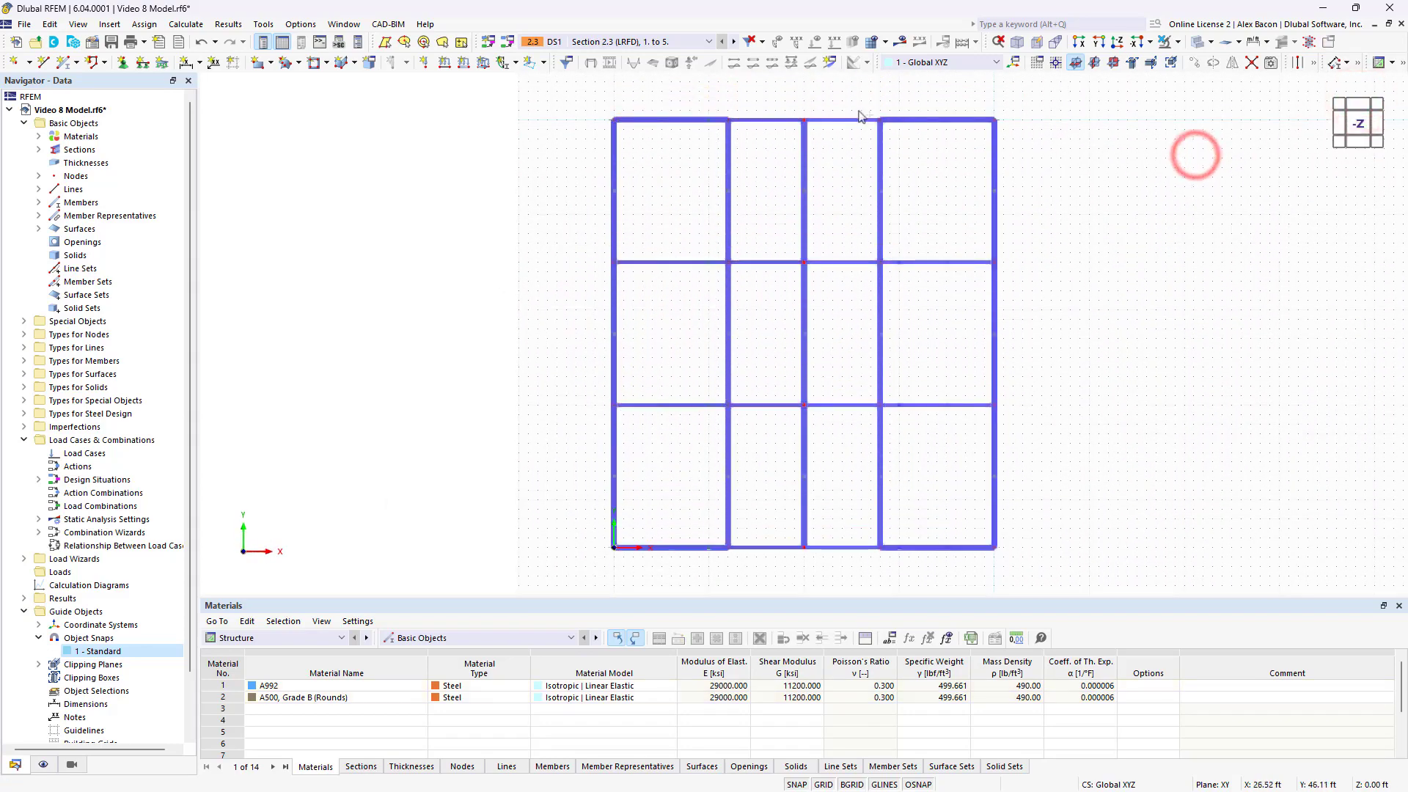
{"action": "left_click_drag", "start_coordinate": [850, 116], "coordinate": [850, 576]}
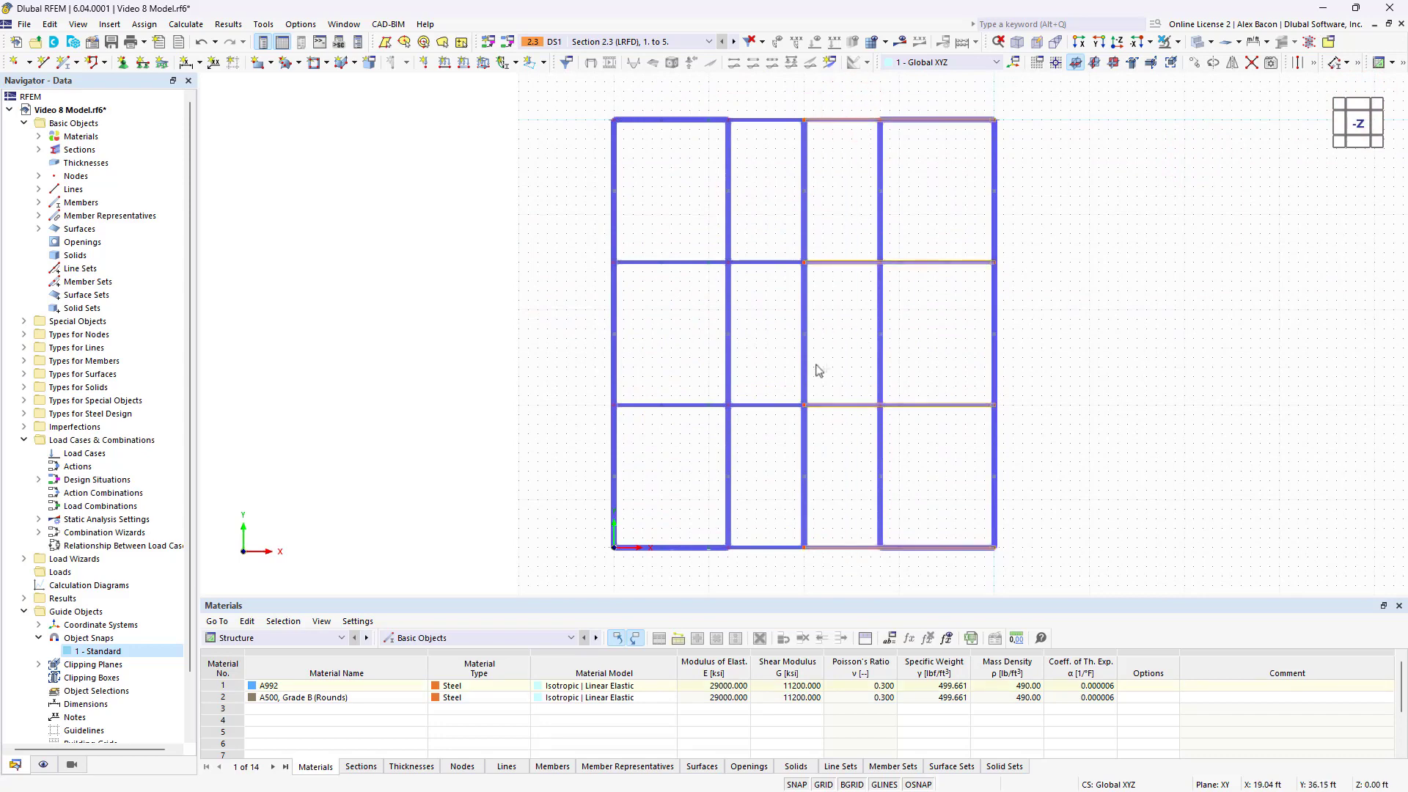
{"action": "left_click_drag", "start_coordinate": [780, 105], "coordinate": [761, 560]}
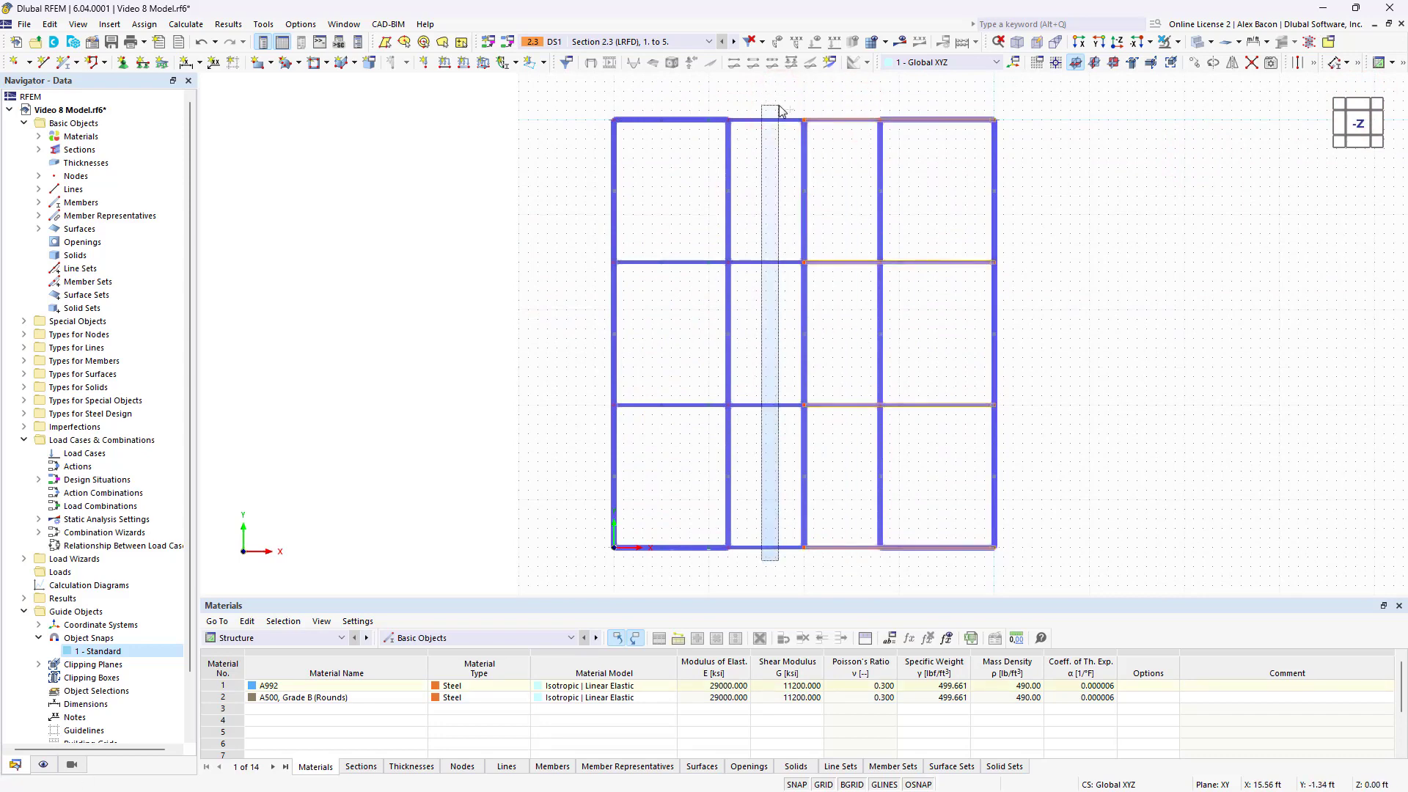
{"action": "left_click_drag", "start_coordinate": [779, 110], "coordinate": [781, 112]}
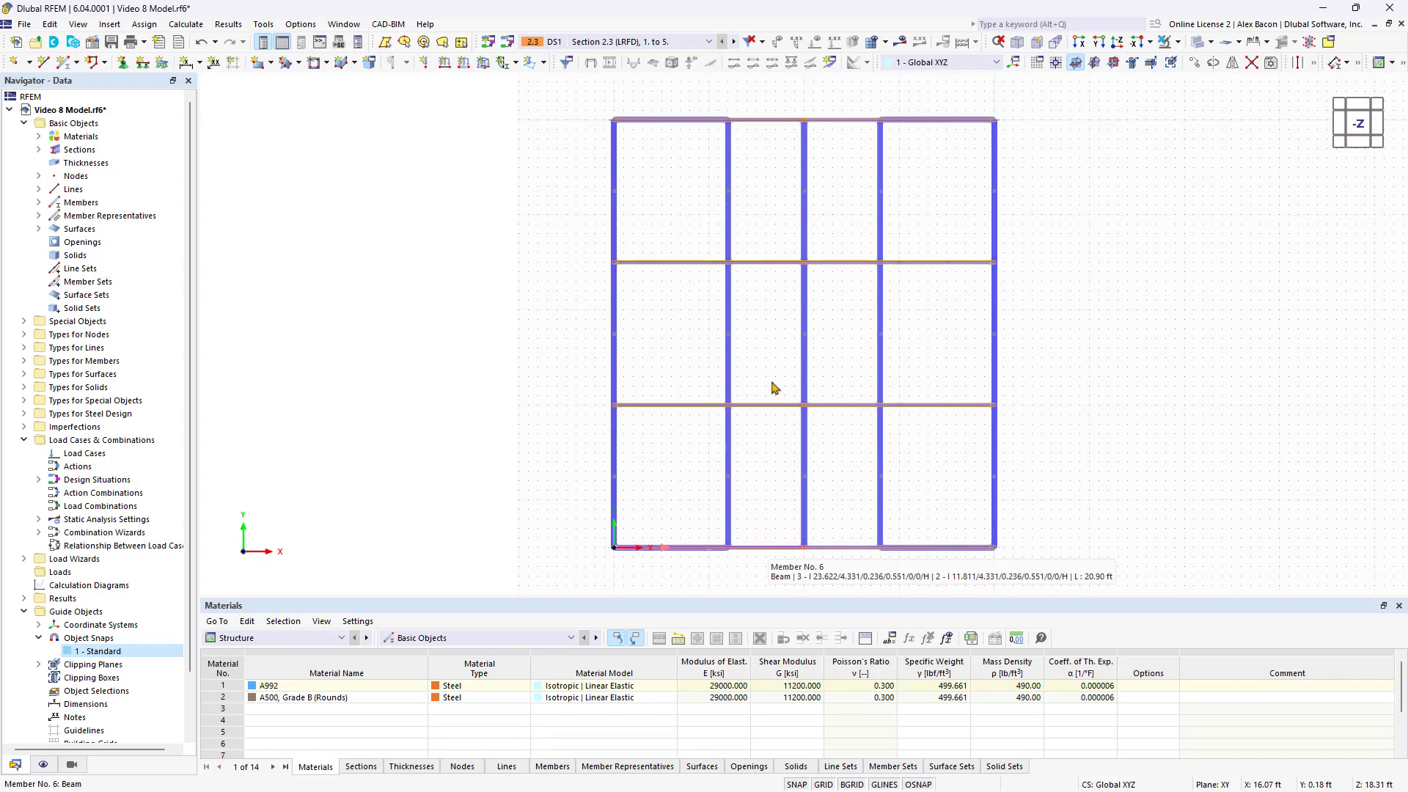
{"action": "double_click", "coordinate": [768, 553]}
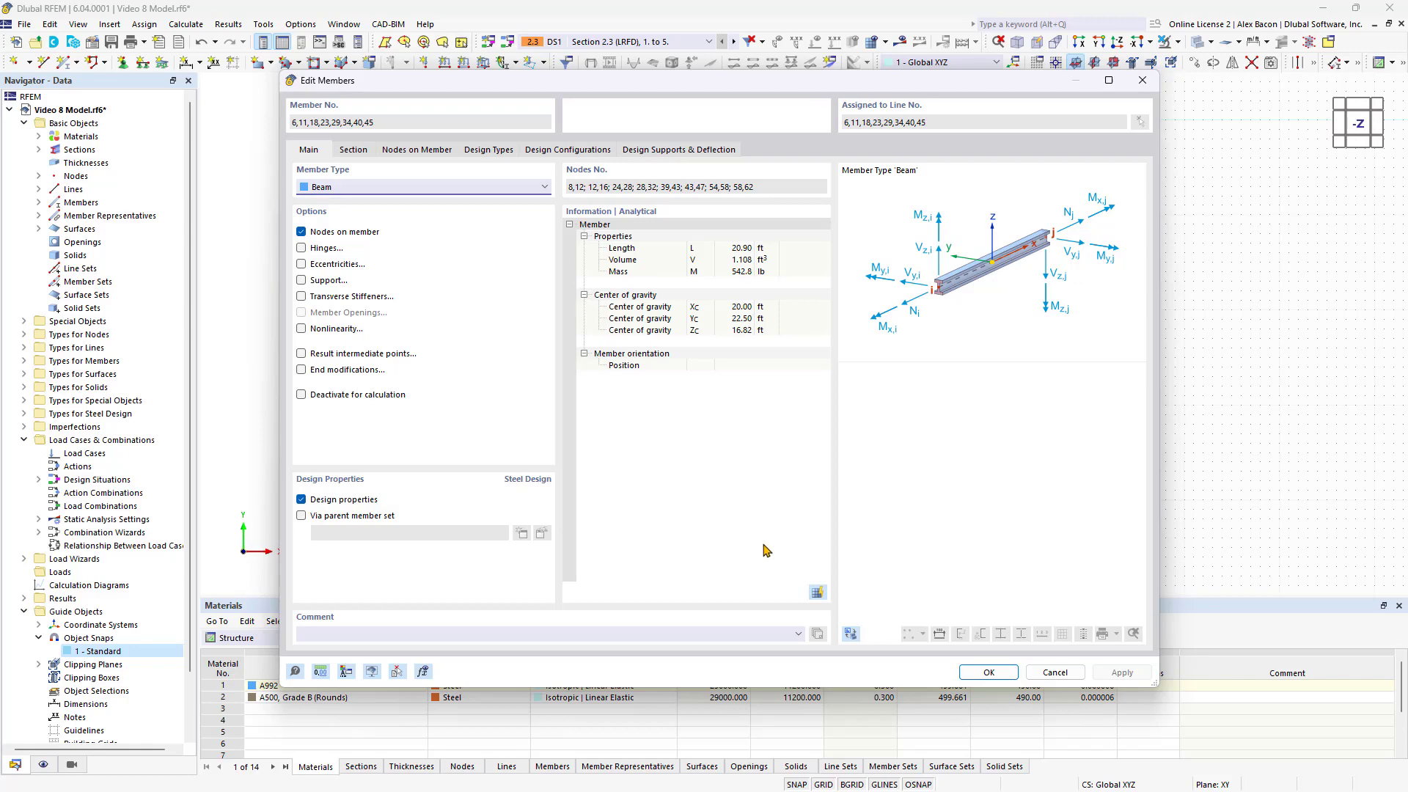
Step: Set the selected beams' section distribution to Uniform
{"action": "left_click", "coordinate": [355, 150]}
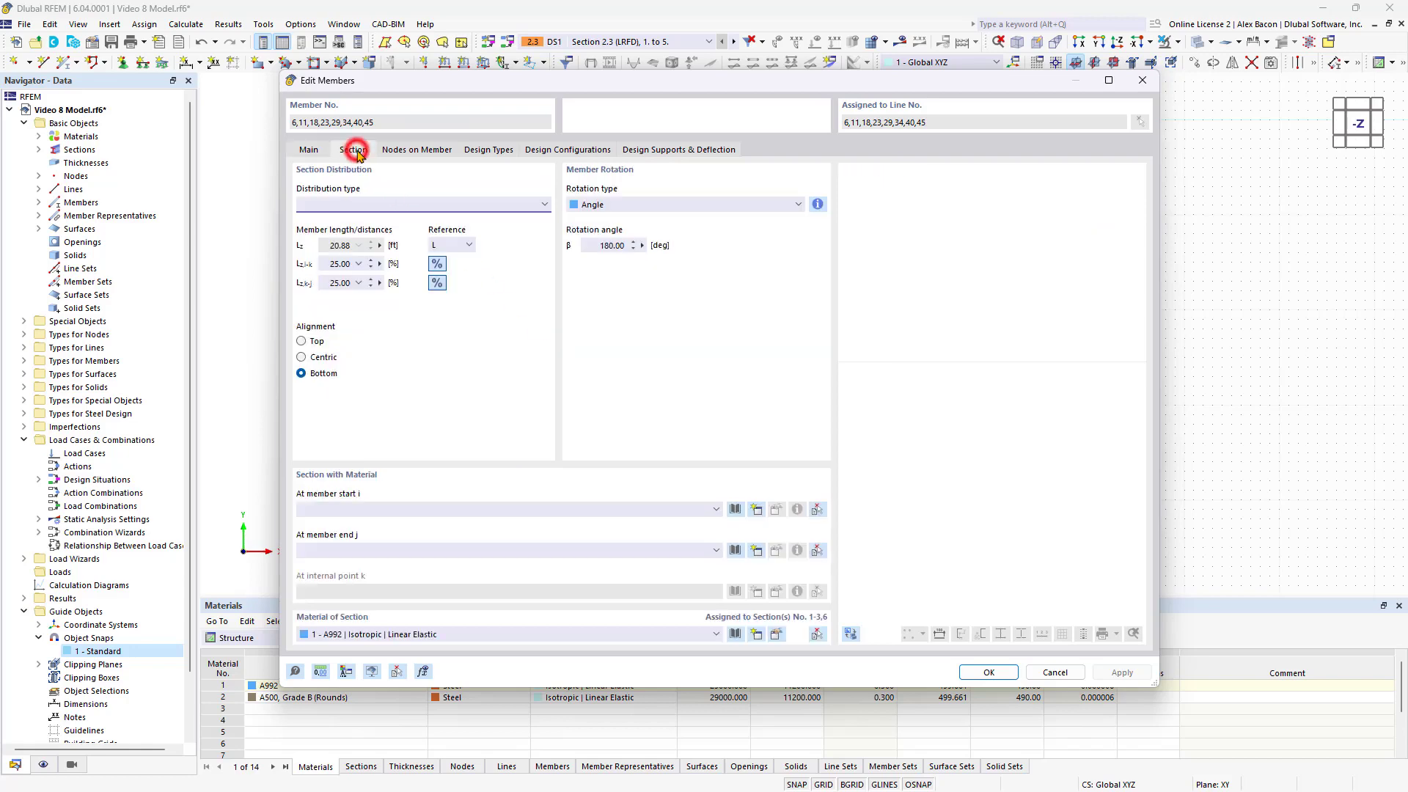
{"action": "left_click", "coordinate": [473, 200]}
{"action": "left_click", "coordinate": [417, 230]}
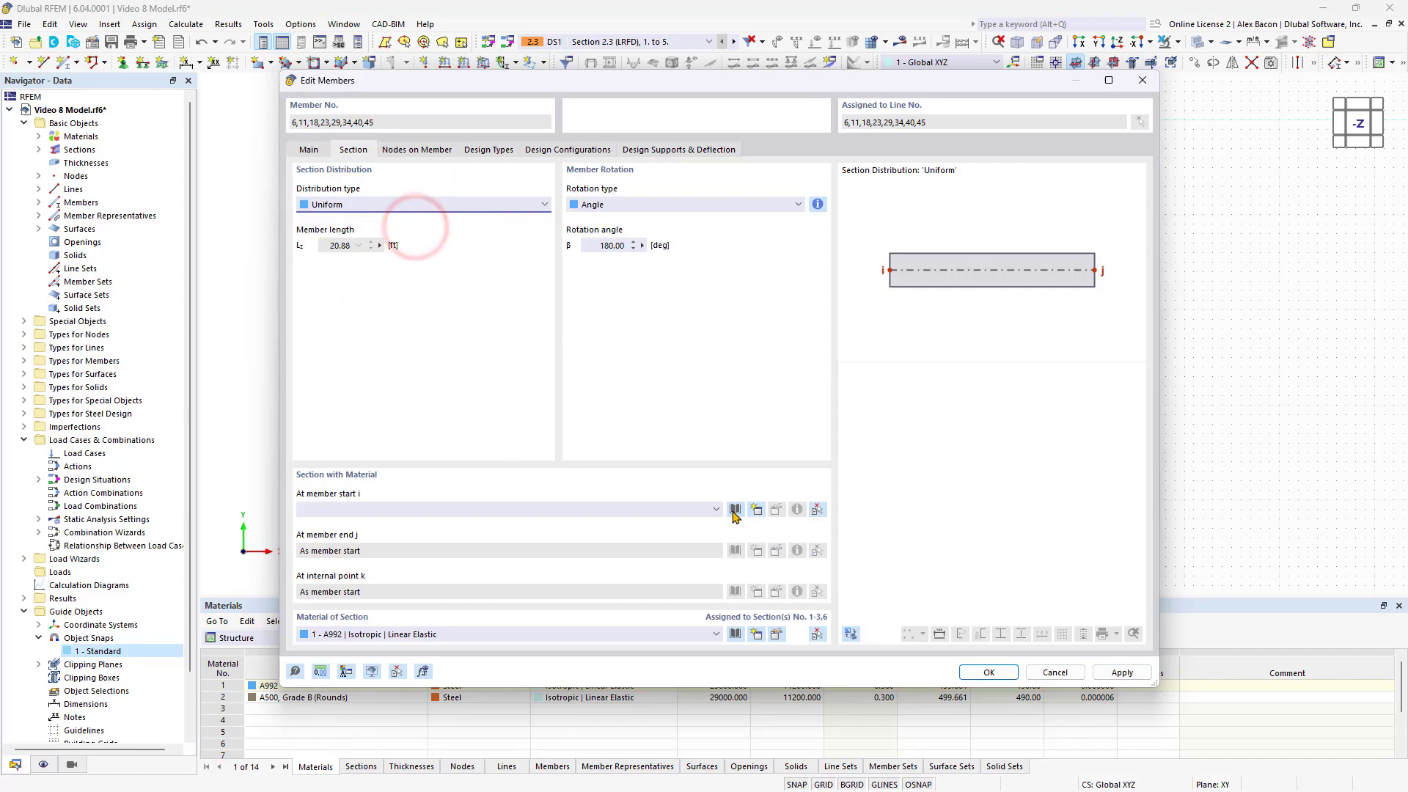
Step: Assign the W 14x38 section from the AISC library to the beams
{"action": "left_click", "coordinate": [735, 509]}
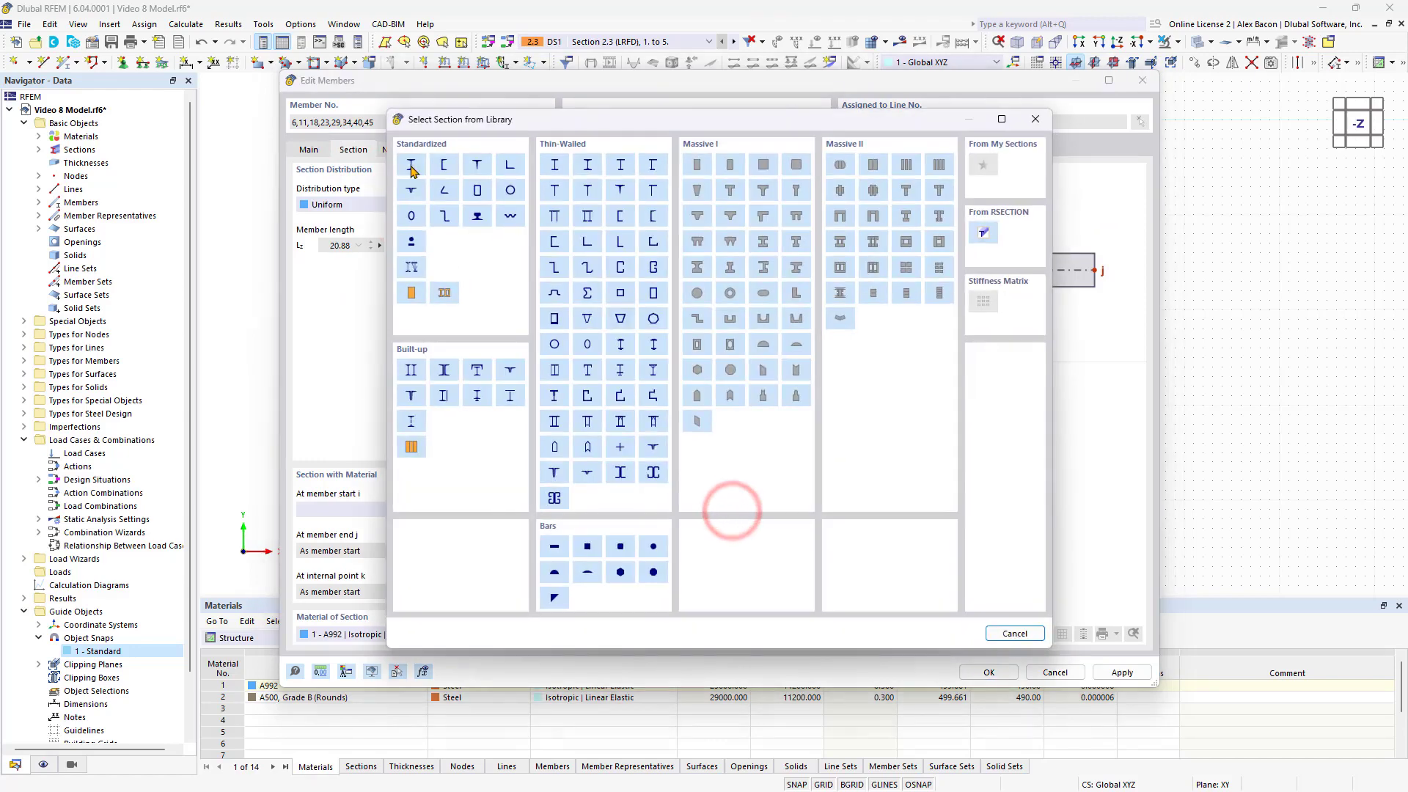
{"action": "left_click", "coordinate": [409, 164]}
{"action": "left_click", "coordinate": [421, 168]}
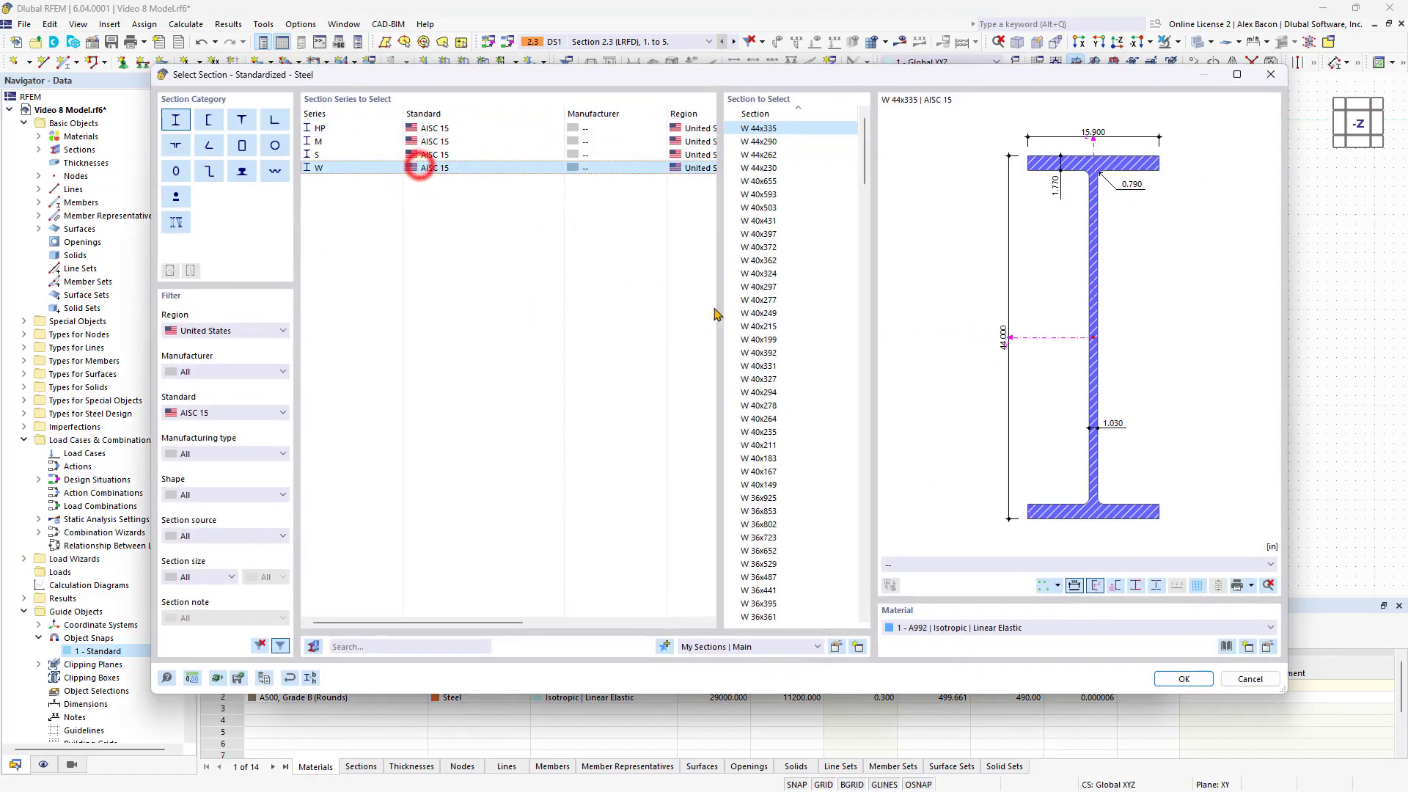
{"action": "scroll", "coordinate": [752, 330], "scroll_direction": "down", "scroll_amount": 20}
{"action": "scroll", "coordinate": [751, 330], "scroll_direction": "down", "scroll_amount": 20}
{"action": "scroll", "coordinate": [752, 329], "scroll_direction": "down", "scroll_amount": 15}
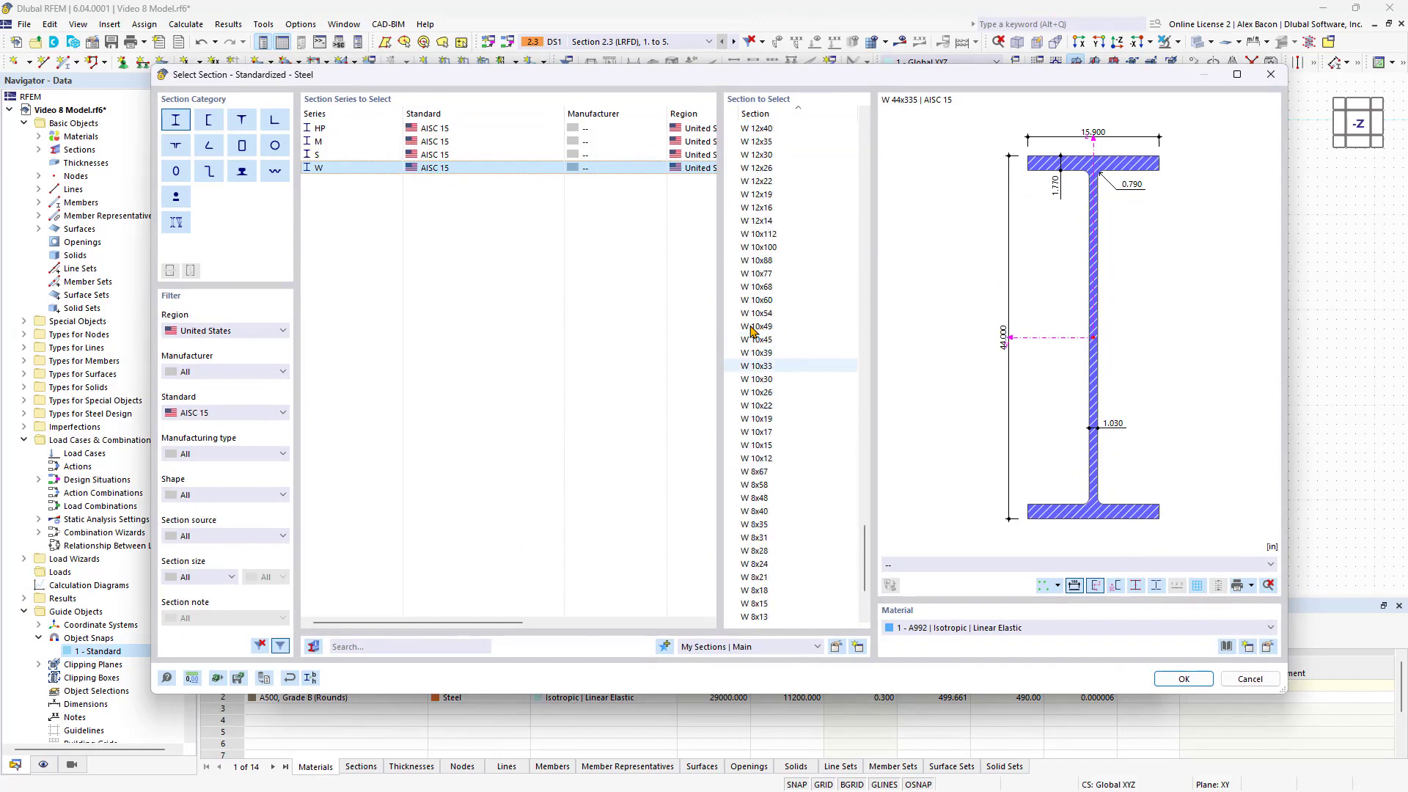
{"action": "scroll", "coordinate": [753, 331], "scroll_direction": "up", "scroll_amount": 2}
{"action": "scroll", "coordinate": [753, 331], "scroll_direction": "up", "scroll_amount": 2}
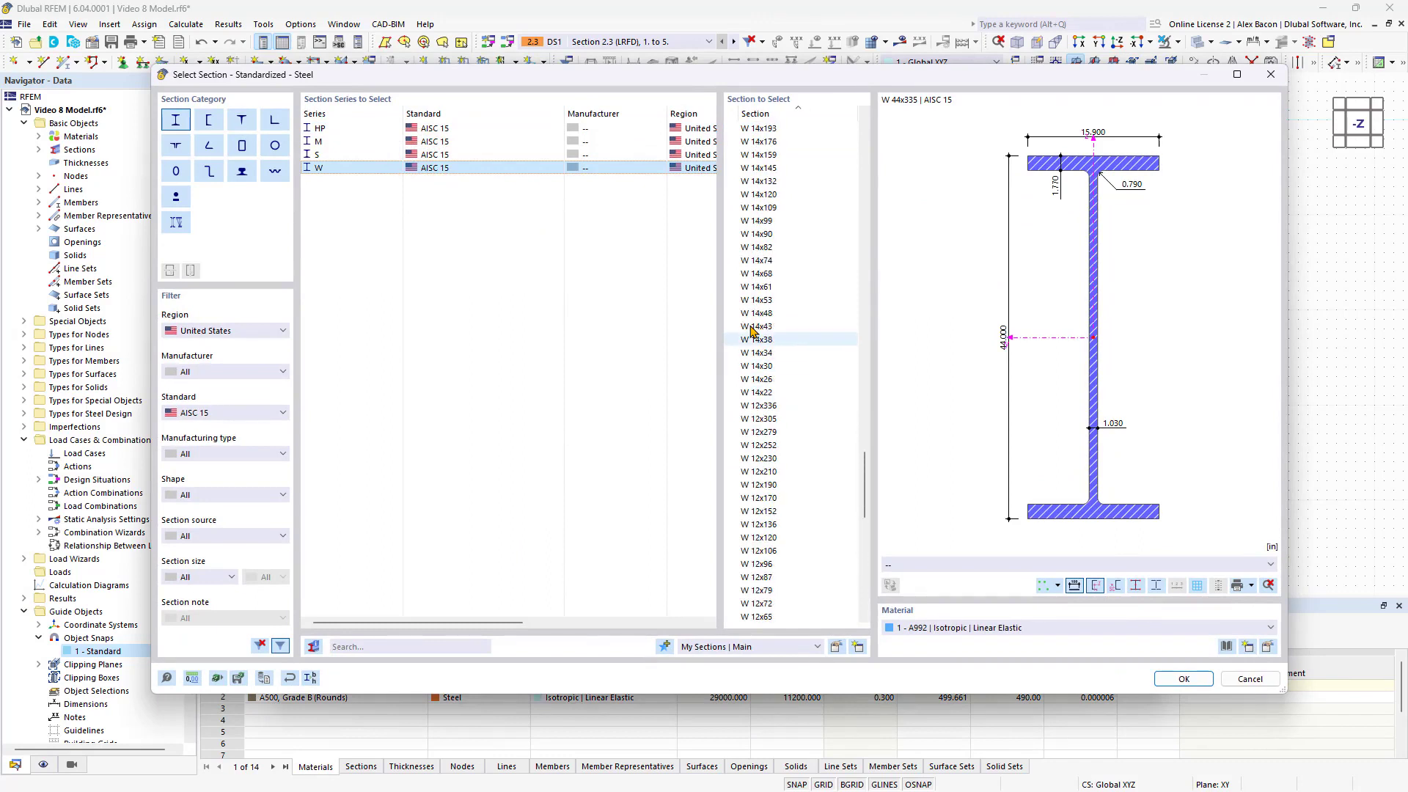
{"action": "scroll", "coordinate": [753, 332], "scroll_direction": "up", "scroll_amount": 2}
{"action": "scroll", "coordinate": [755, 332], "scroll_direction": "up", "scroll_amount": 2}
{"action": "left_click", "coordinate": [794, 340]}
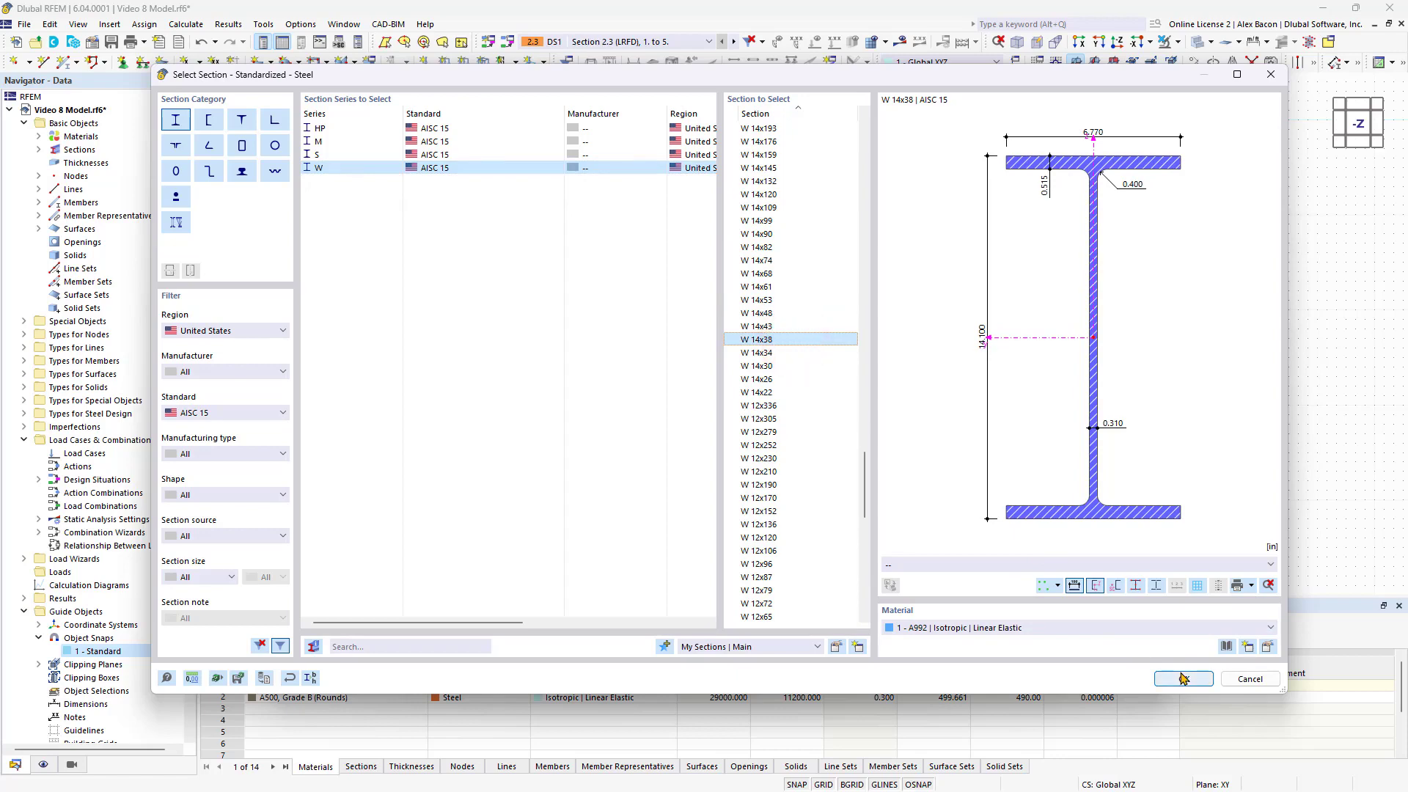
{"action": "left_click", "coordinate": [1184, 679]}
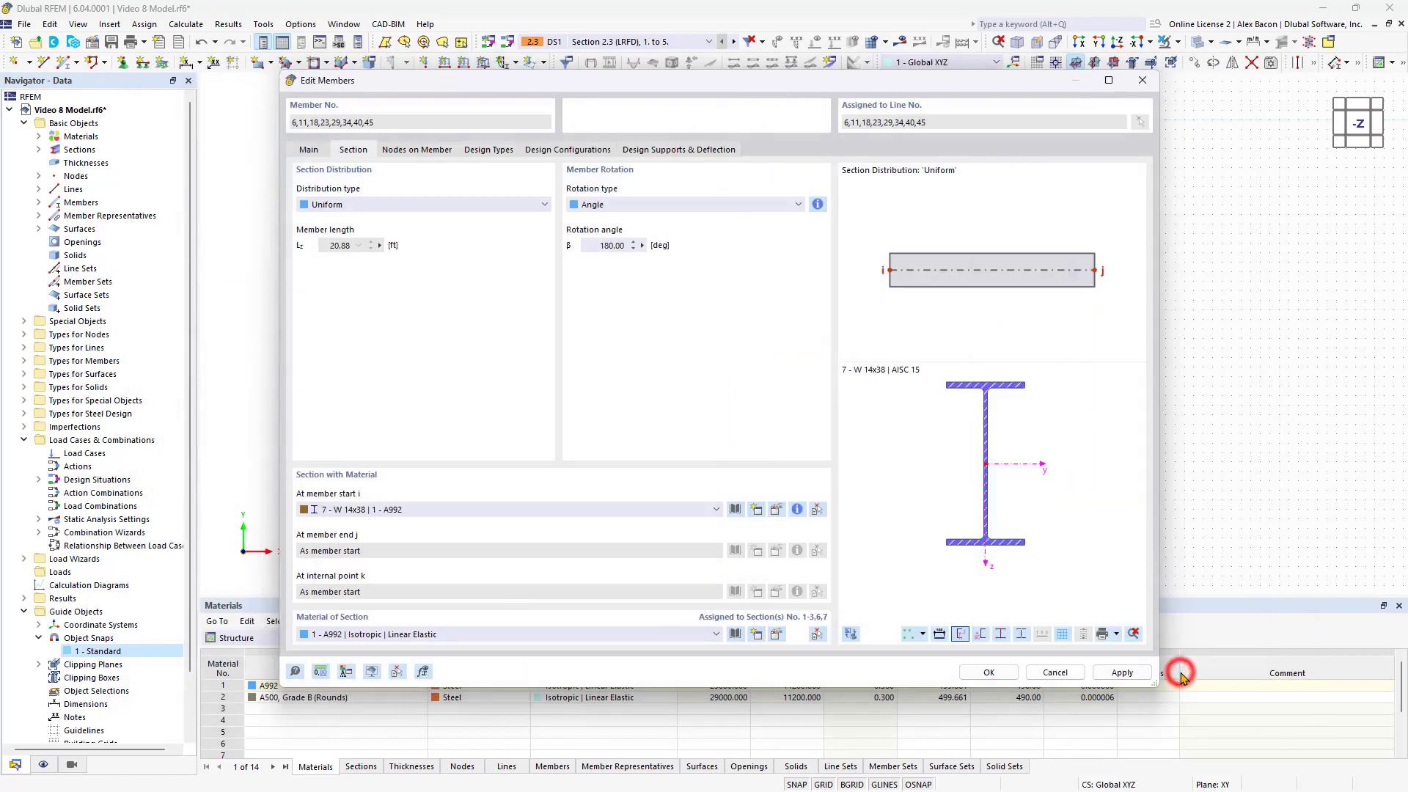
{"action": "left_click", "coordinate": [990, 672]}
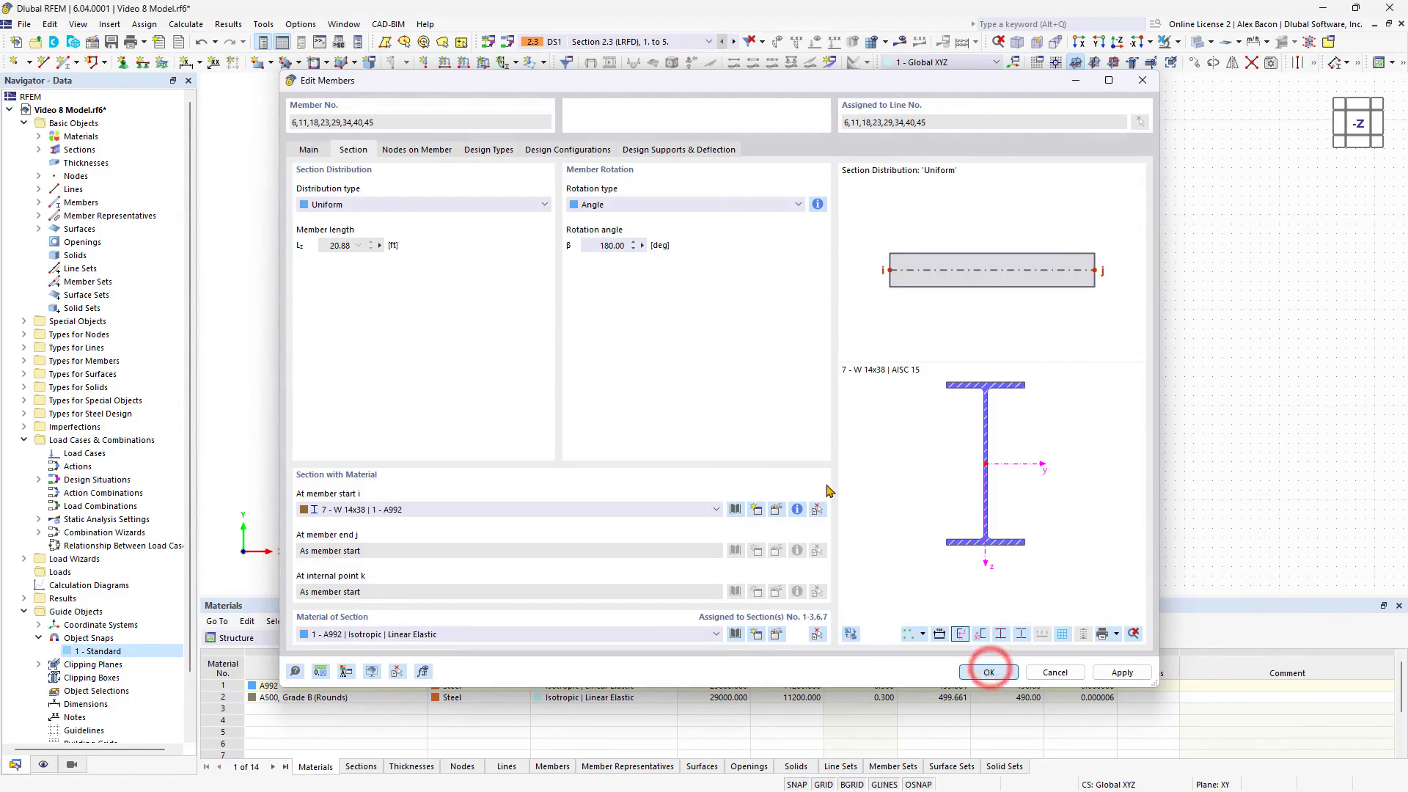
Step: Orbit back to an isometric view and clear the selection
{"action": "middle_click_drag", "start_coordinate": [819, 481], "coordinate": [799, 247], "text": "ctrl"}
{"action": "right_click_drag", "start_coordinate": [799, 247], "coordinate": [807, 231]}
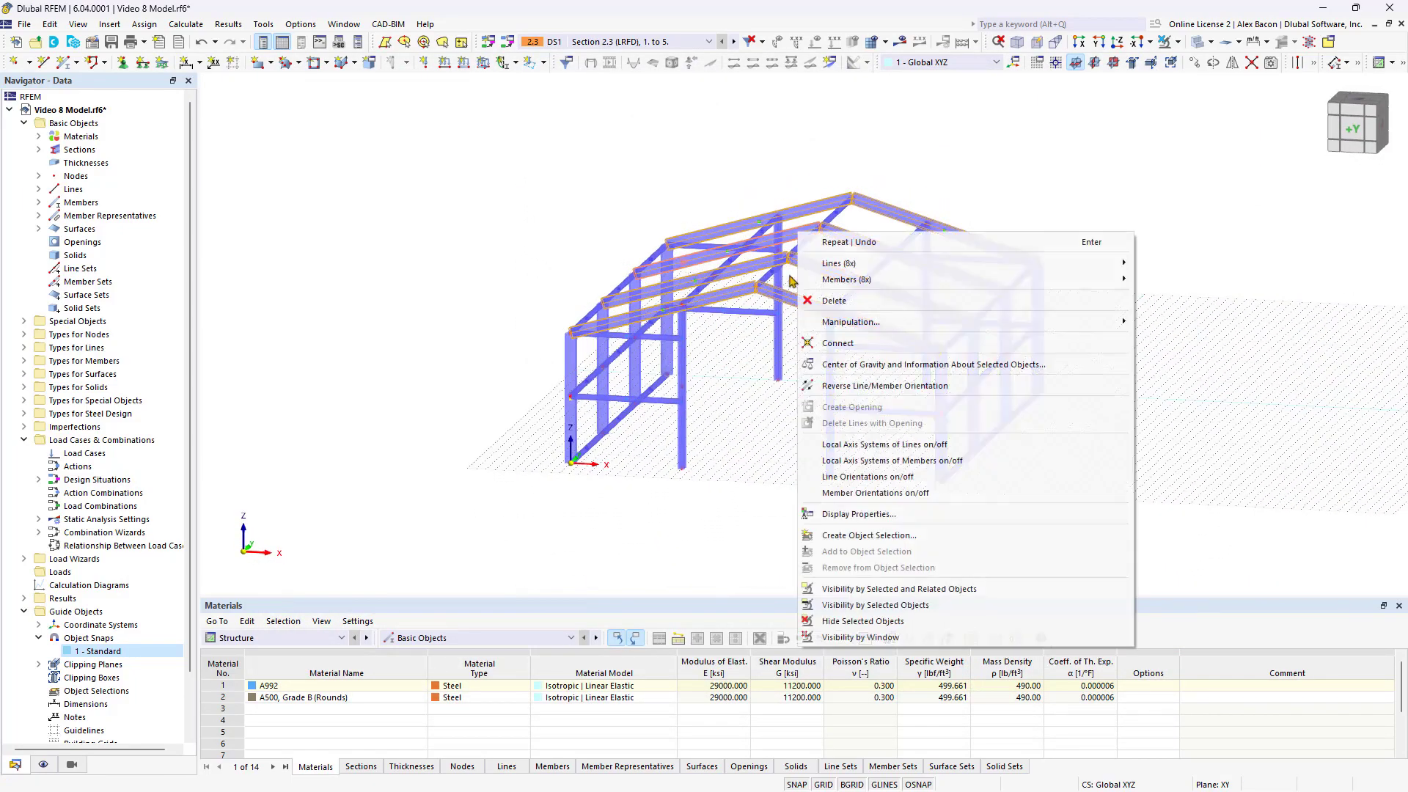
{"action": "left_click", "coordinate": [766, 394]}
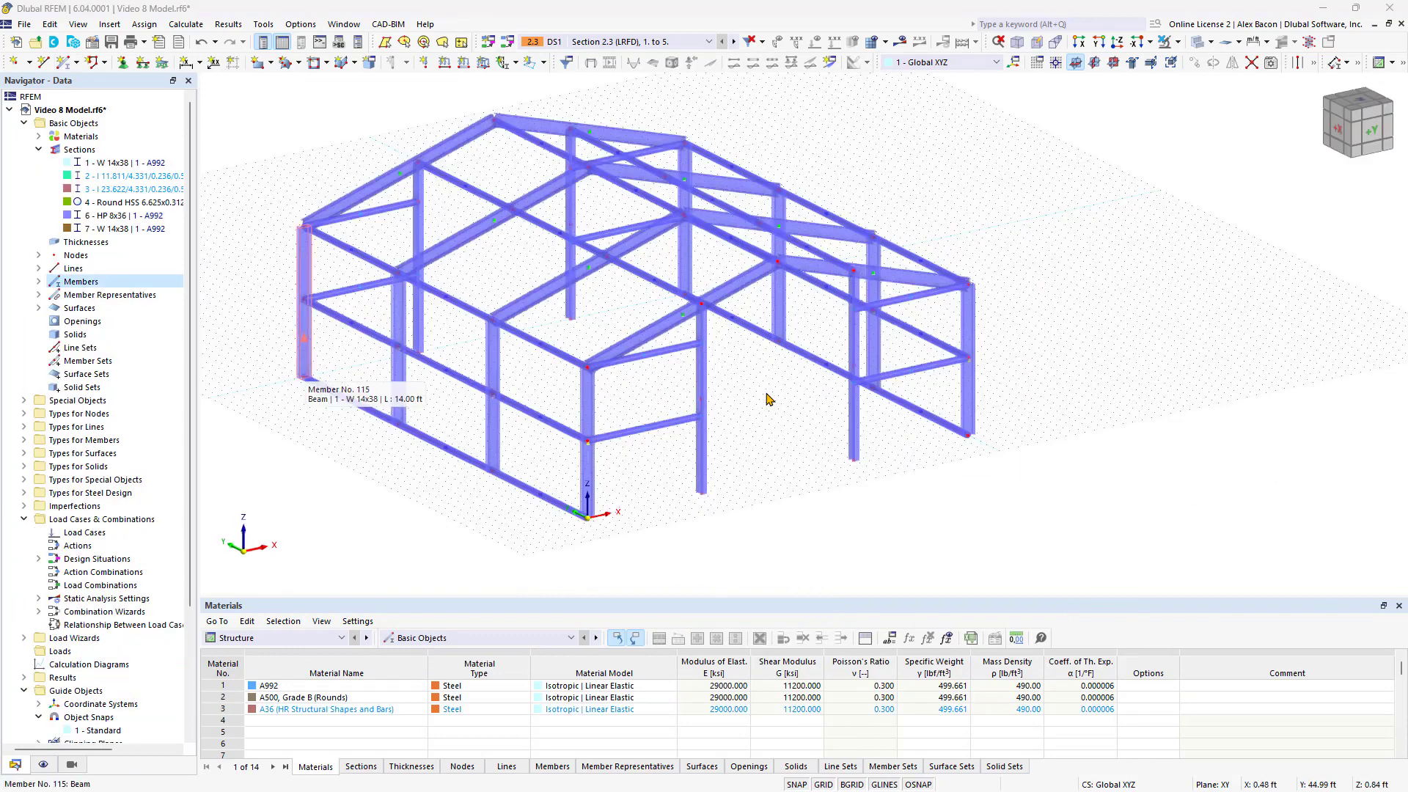
Step: Start a new single member with member type Tension
{"action": "left_click", "coordinate": [66, 65]}
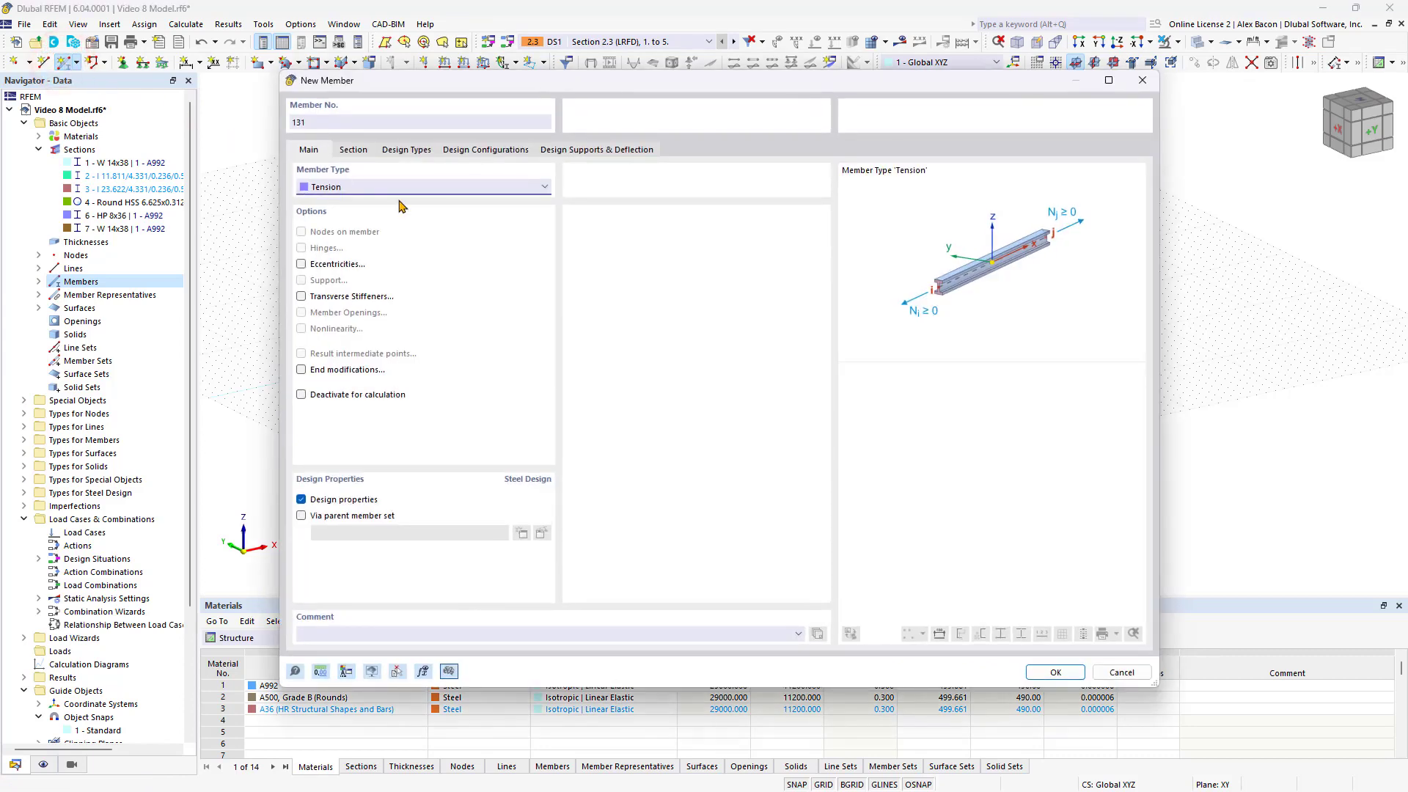
{"action": "left_click", "coordinate": [362, 186]}
{"action": "left_click", "coordinate": [339, 253]}
Step: Define a 0.75-in solid round-bar section in A36 steel for the member
{"action": "left_click", "coordinate": [353, 150]}
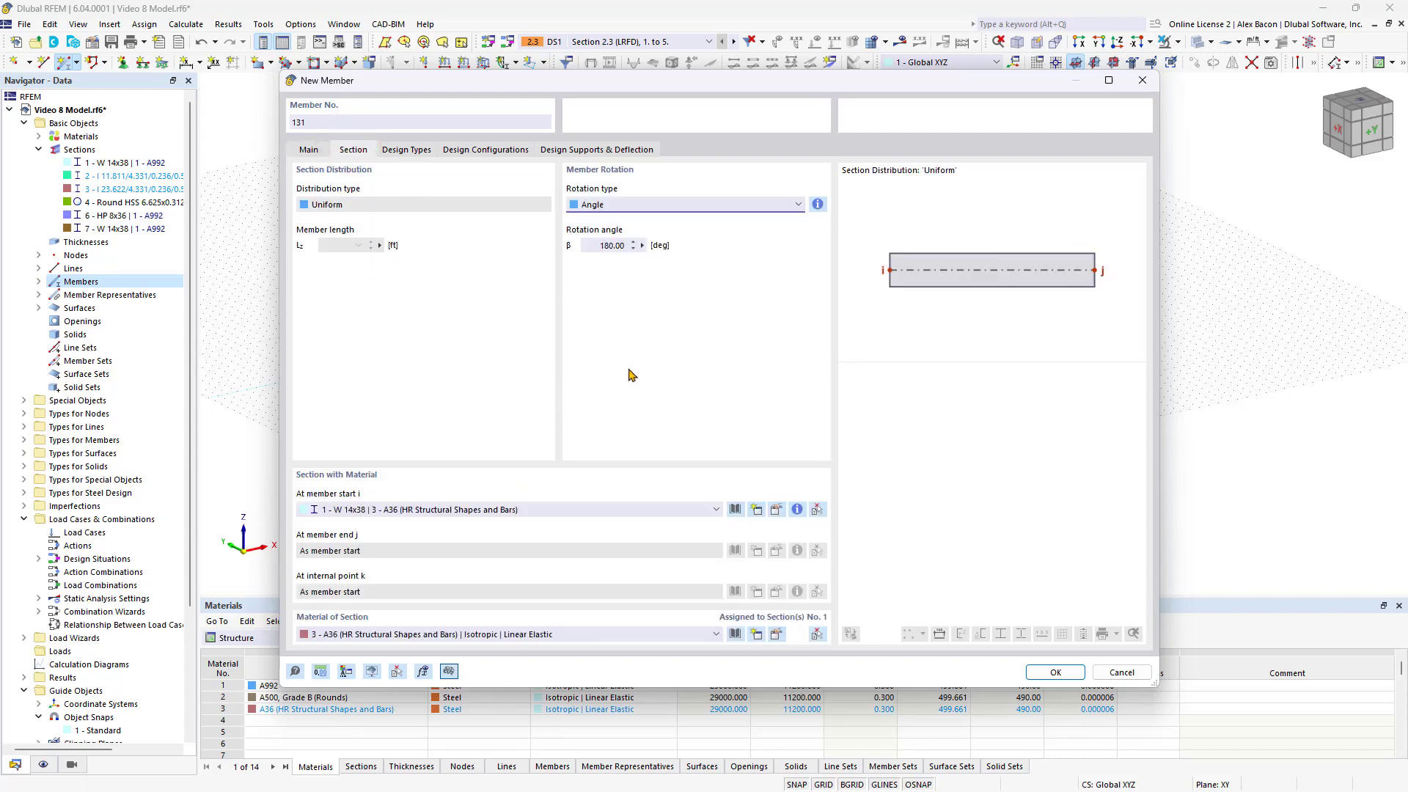
{"action": "left_click", "coordinate": [736, 509]}
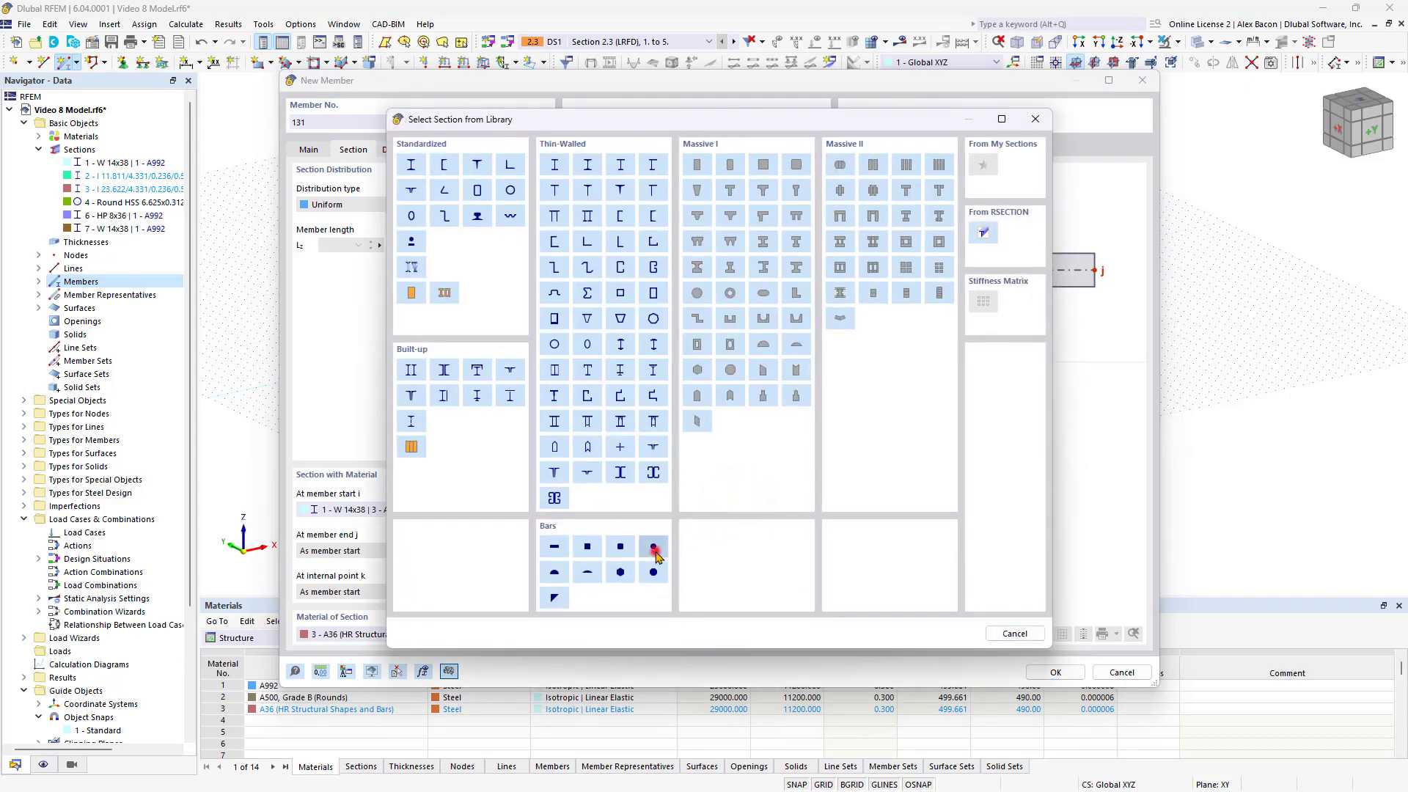
{"action": "left_click", "coordinate": [654, 548]}
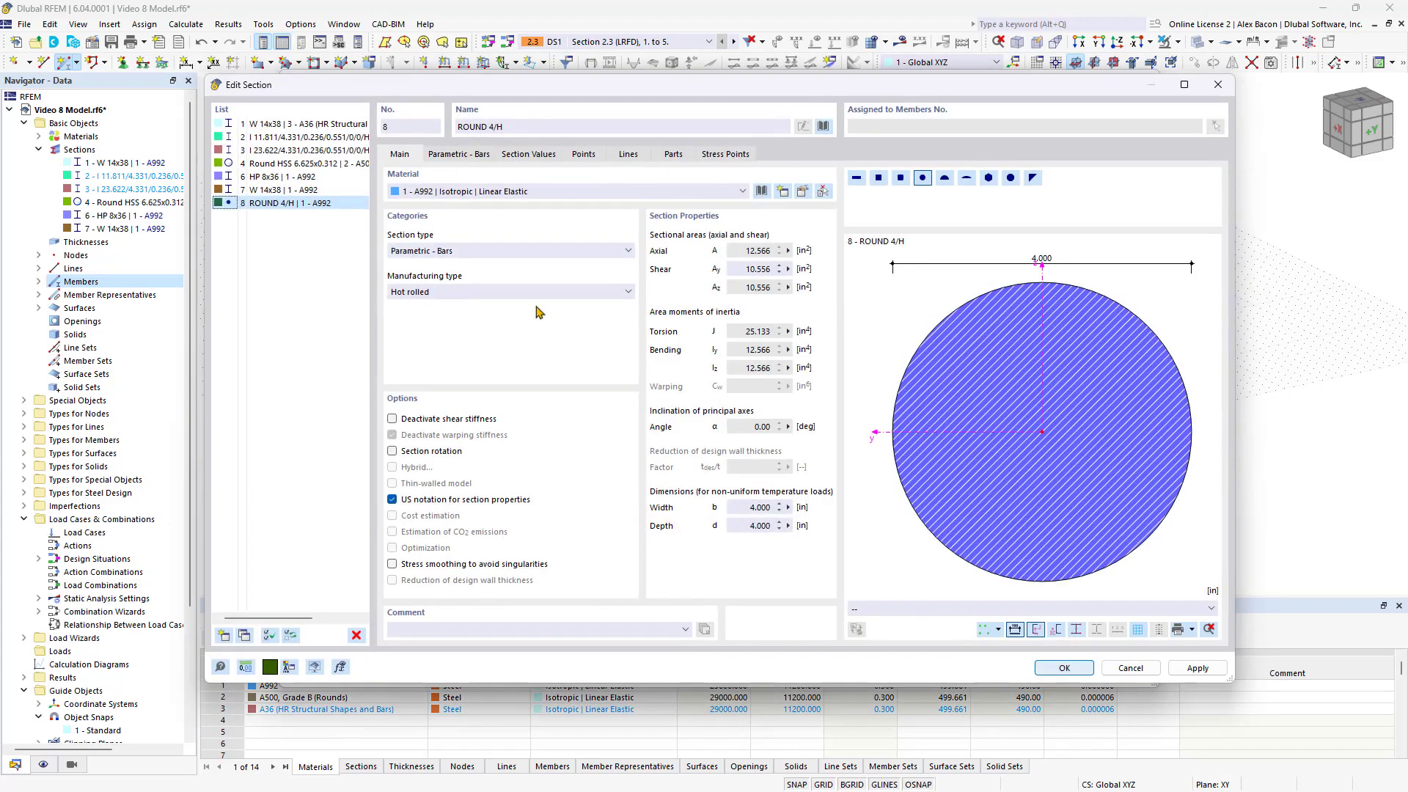
{"action": "left_click", "coordinate": [464, 157]}
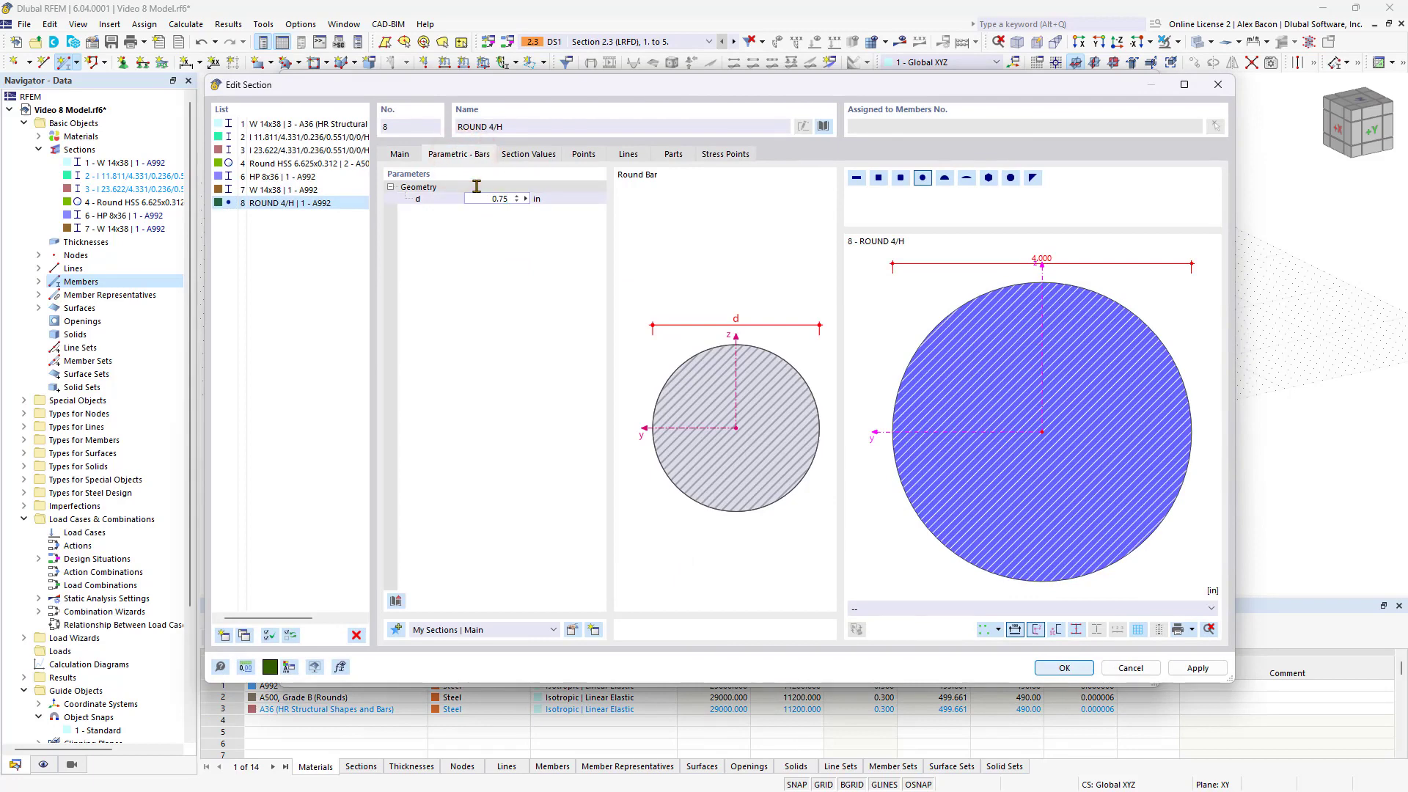
{"action": "left_click", "coordinate": [400, 155]}
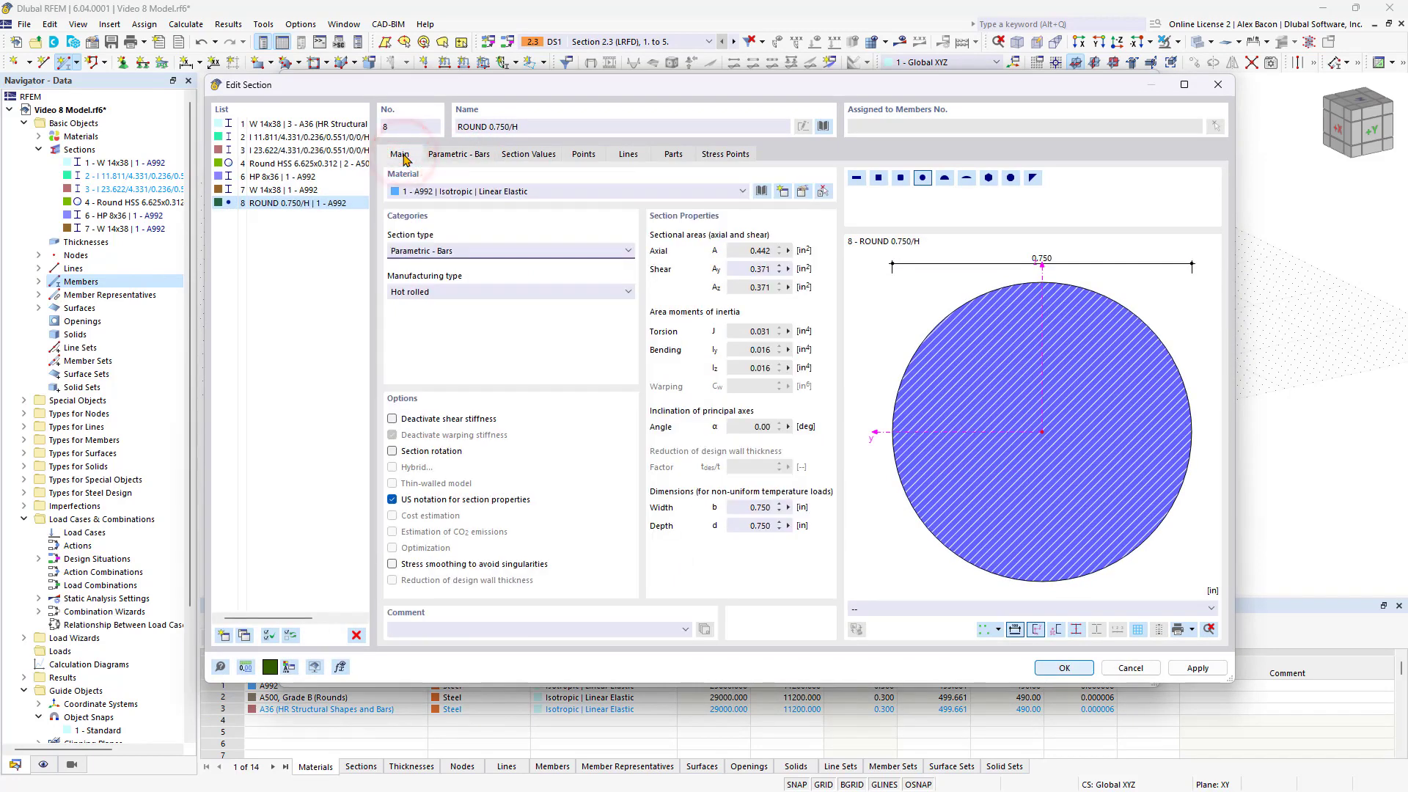
{"action": "left_click", "coordinate": [762, 189]}
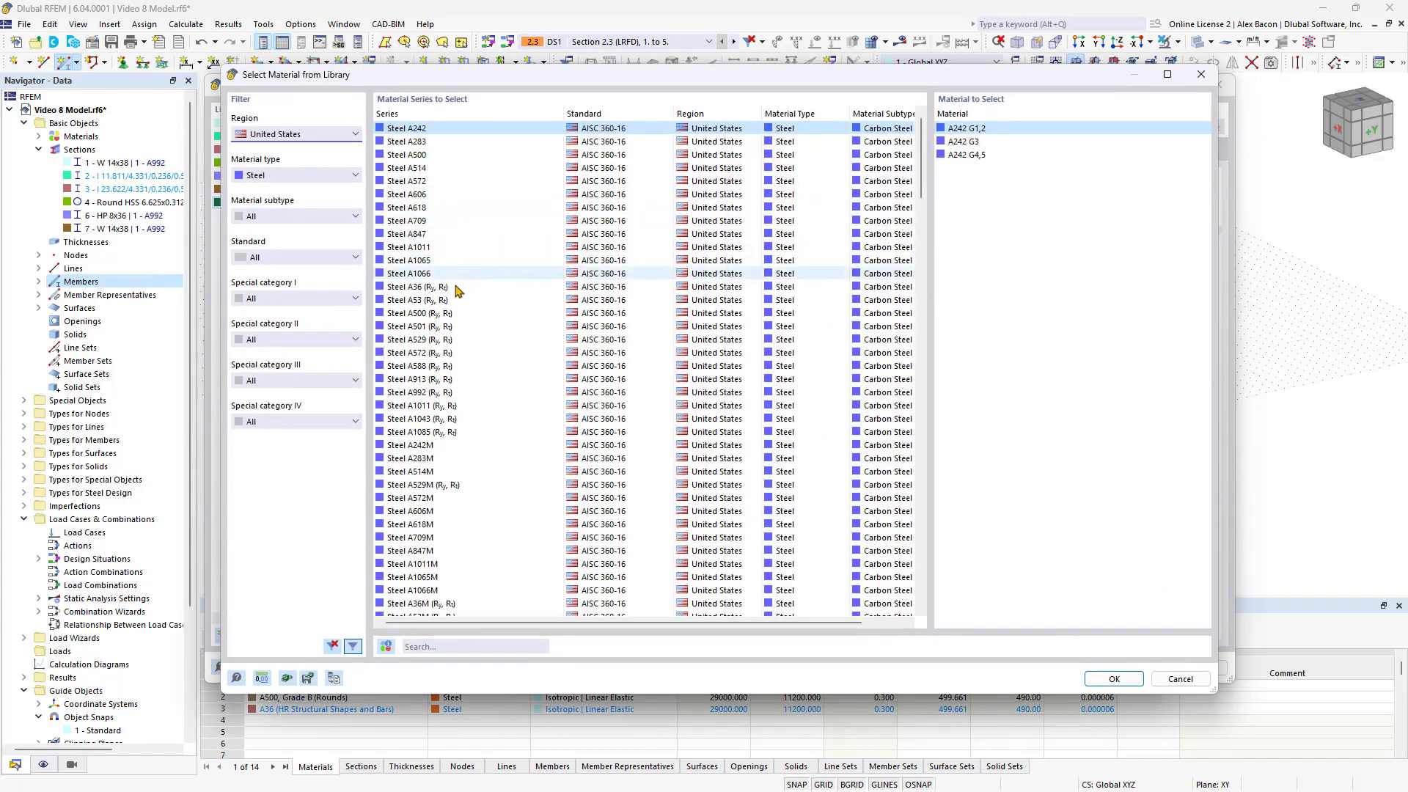
{"action": "left_click", "coordinate": [451, 286]}
{"action": "left_click", "coordinate": [1109, 678]}
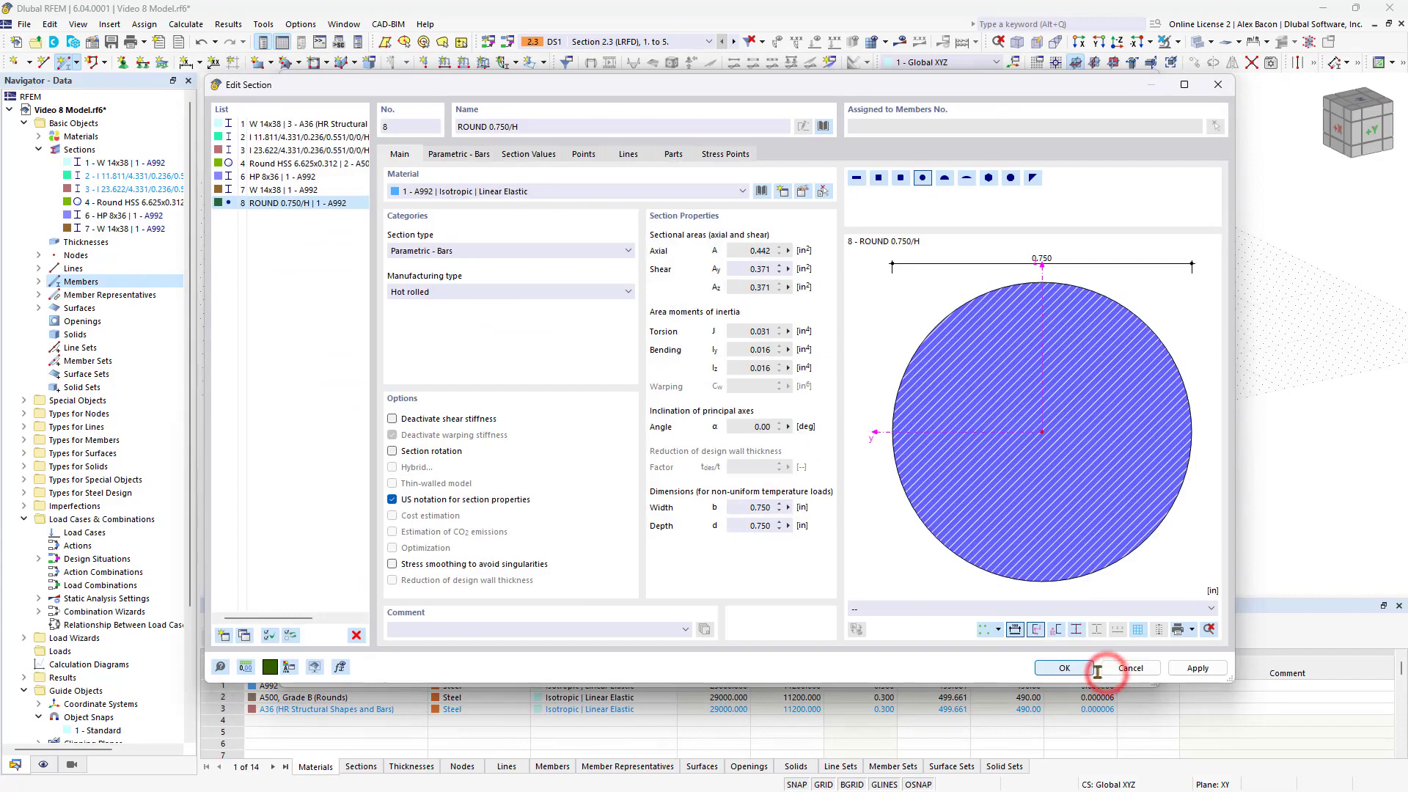
{"action": "left_click", "coordinate": [1056, 668]}
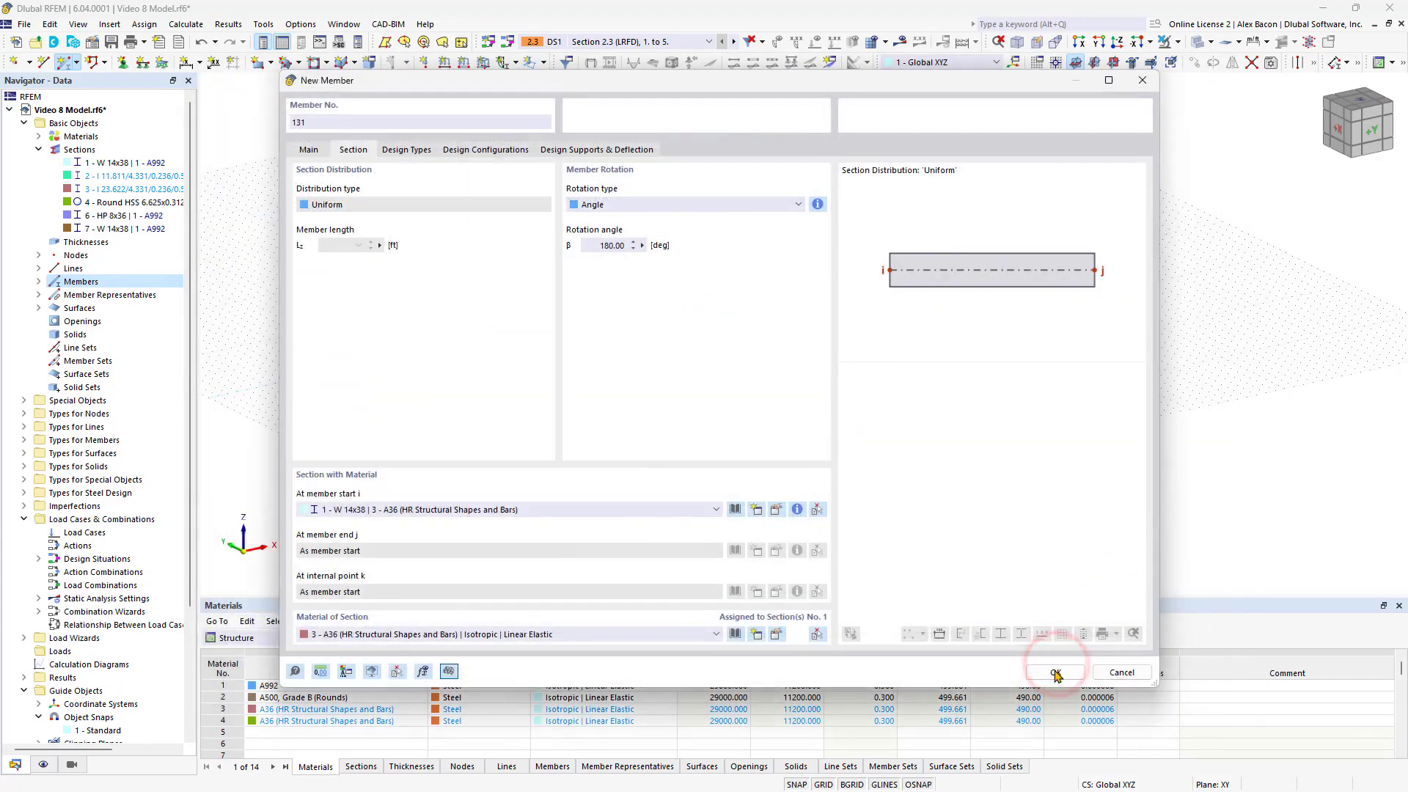
Step: Draw round-bar diagonal braces across the end-wall bay between column and eave nodes
{"action": "middle_click_drag", "start_coordinate": [524, 456], "coordinate": [698, 443]}
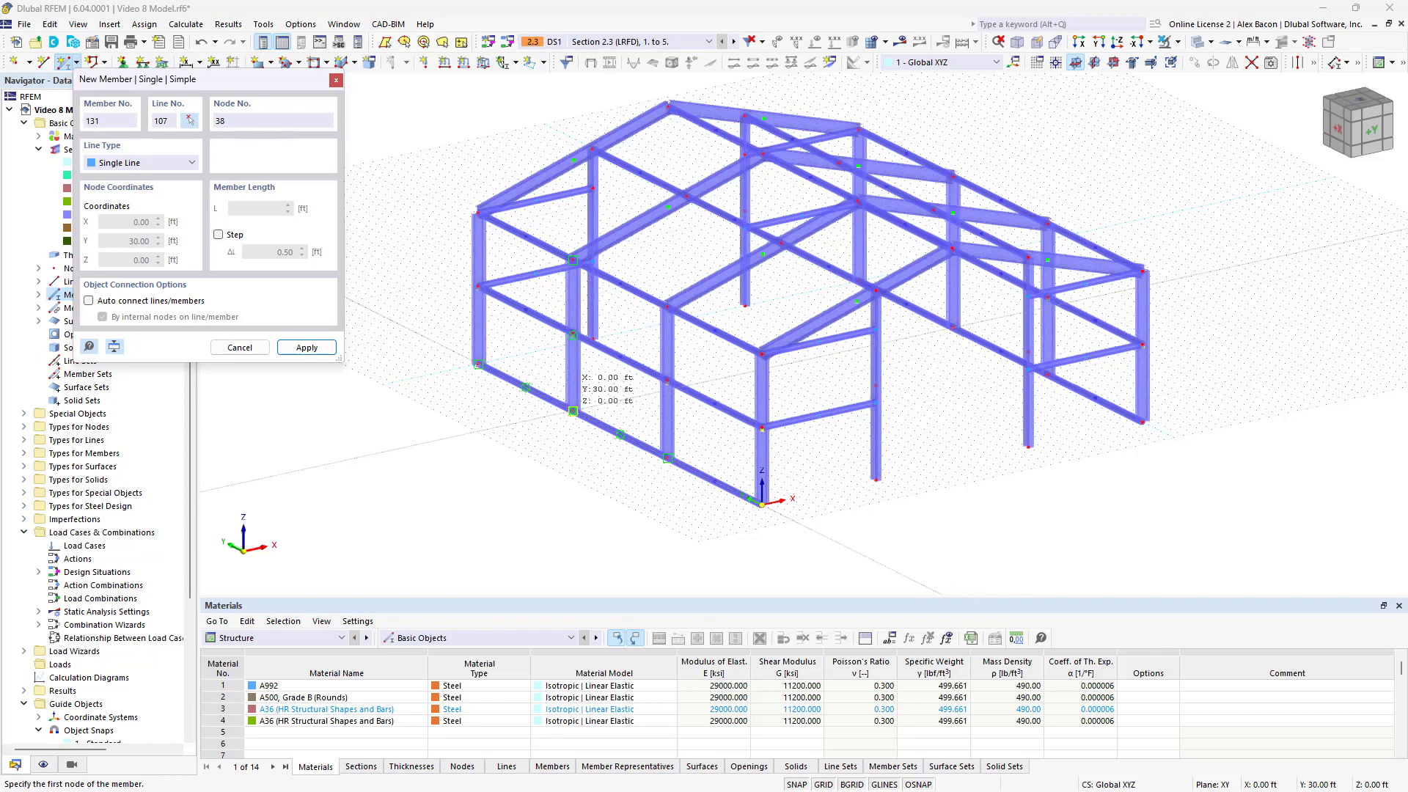
{"action": "left_click", "coordinate": [573, 410]}
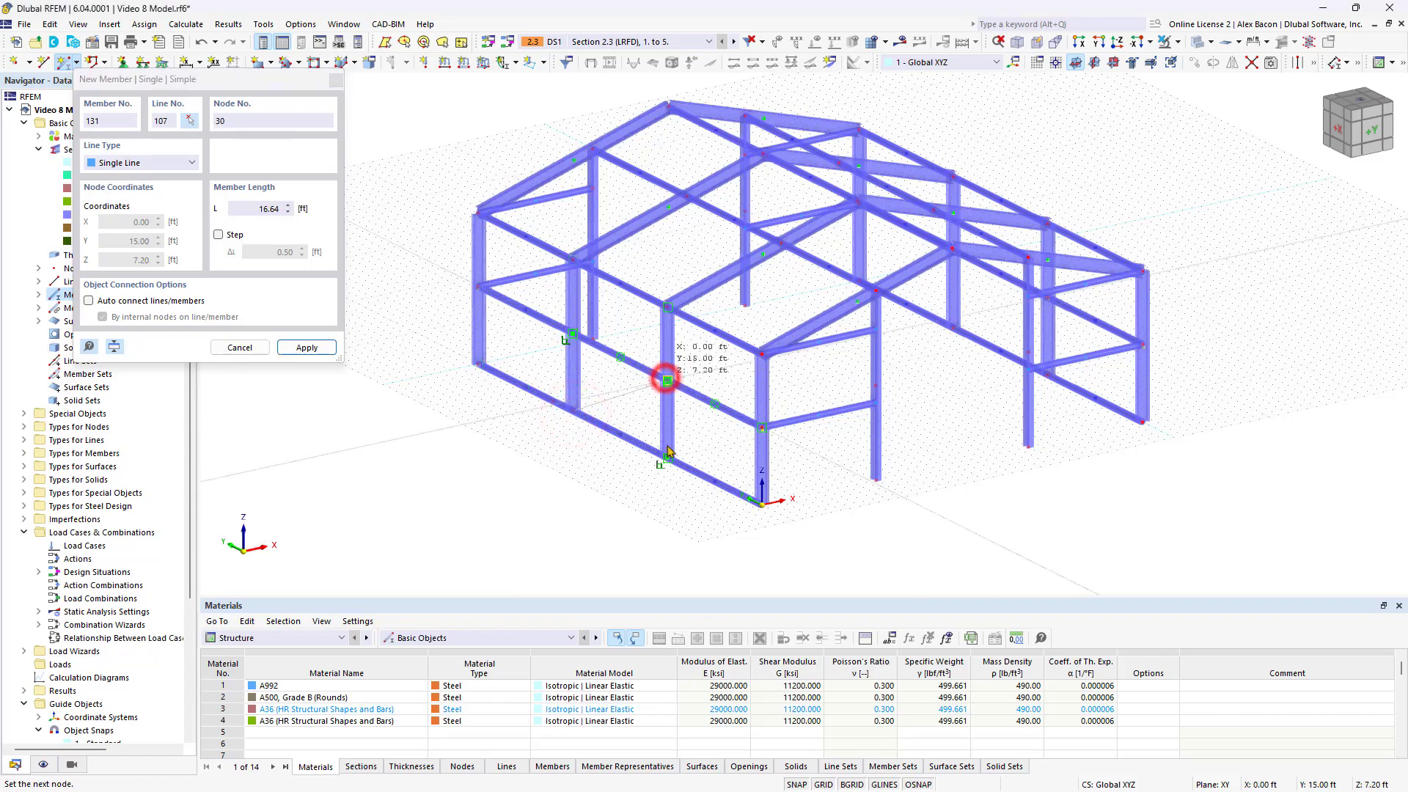
{"action": "left_click", "coordinate": [667, 381]}
{"action": "left_click", "coordinate": [668, 454]}
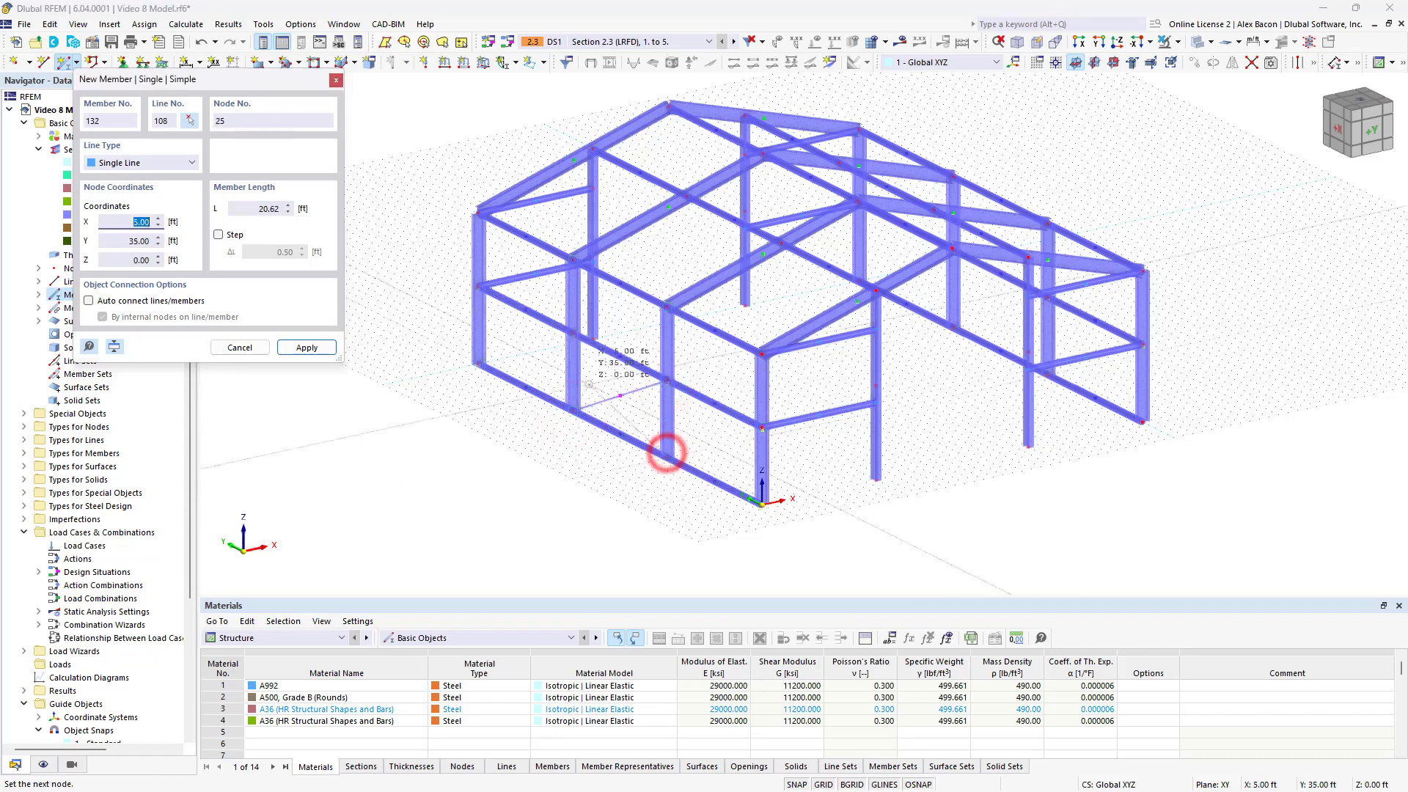
{"action": "left_click", "coordinate": [573, 332]}
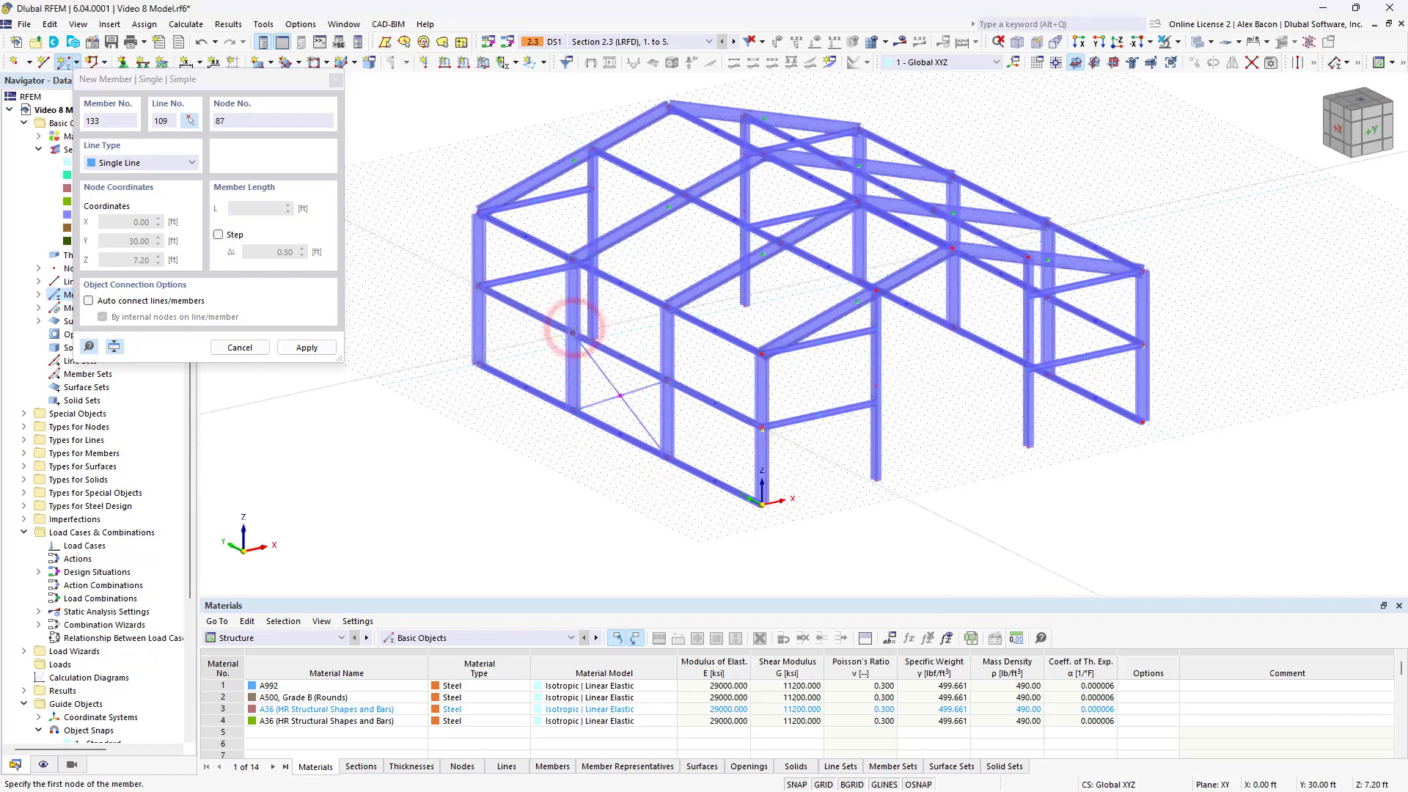
{"action": "left_click", "coordinate": [667, 306]}
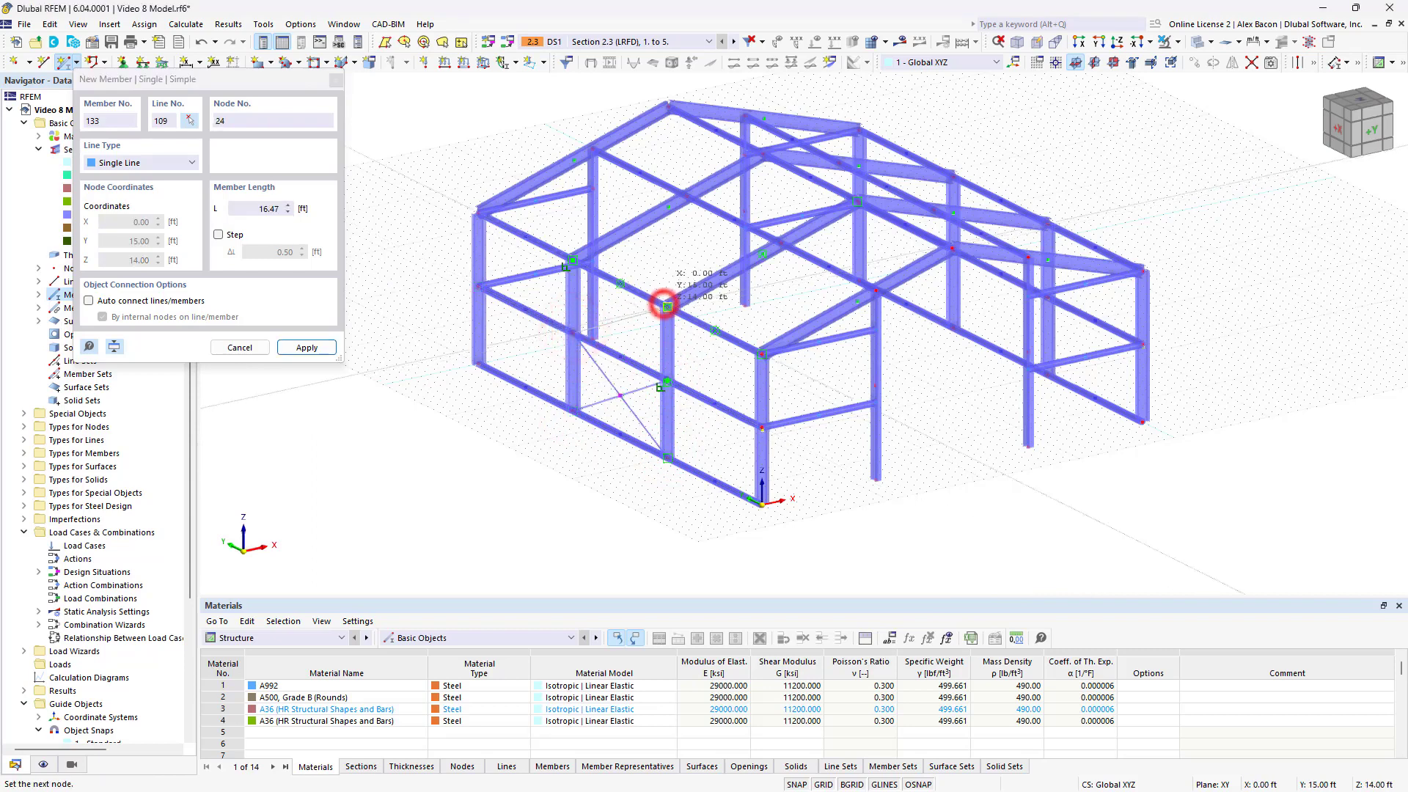
Step: Draw a first roof diagonal from the eave node across to the far eave node
{"action": "left_click", "coordinate": [666, 305]}
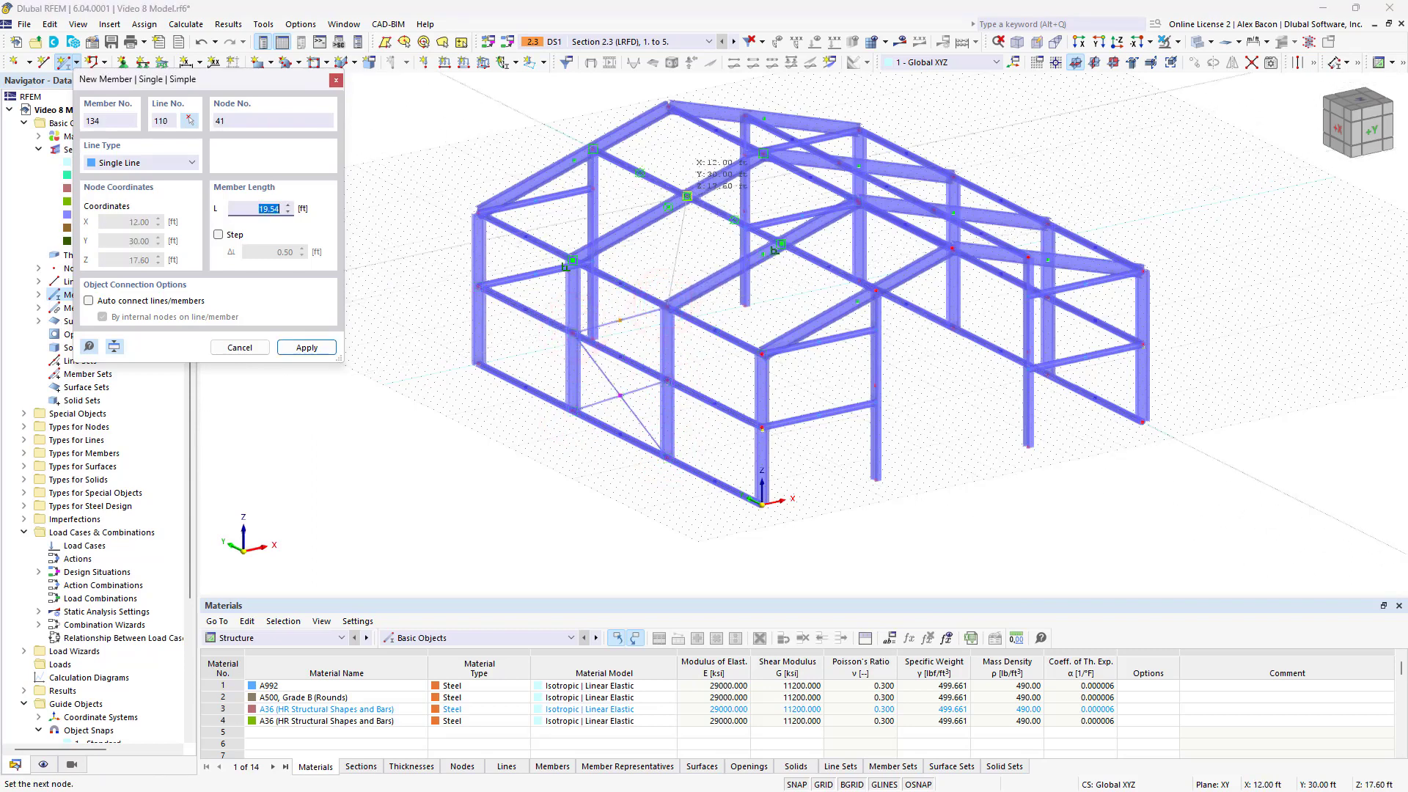
{"action": "left_click", "coordinate": [688, 197]}
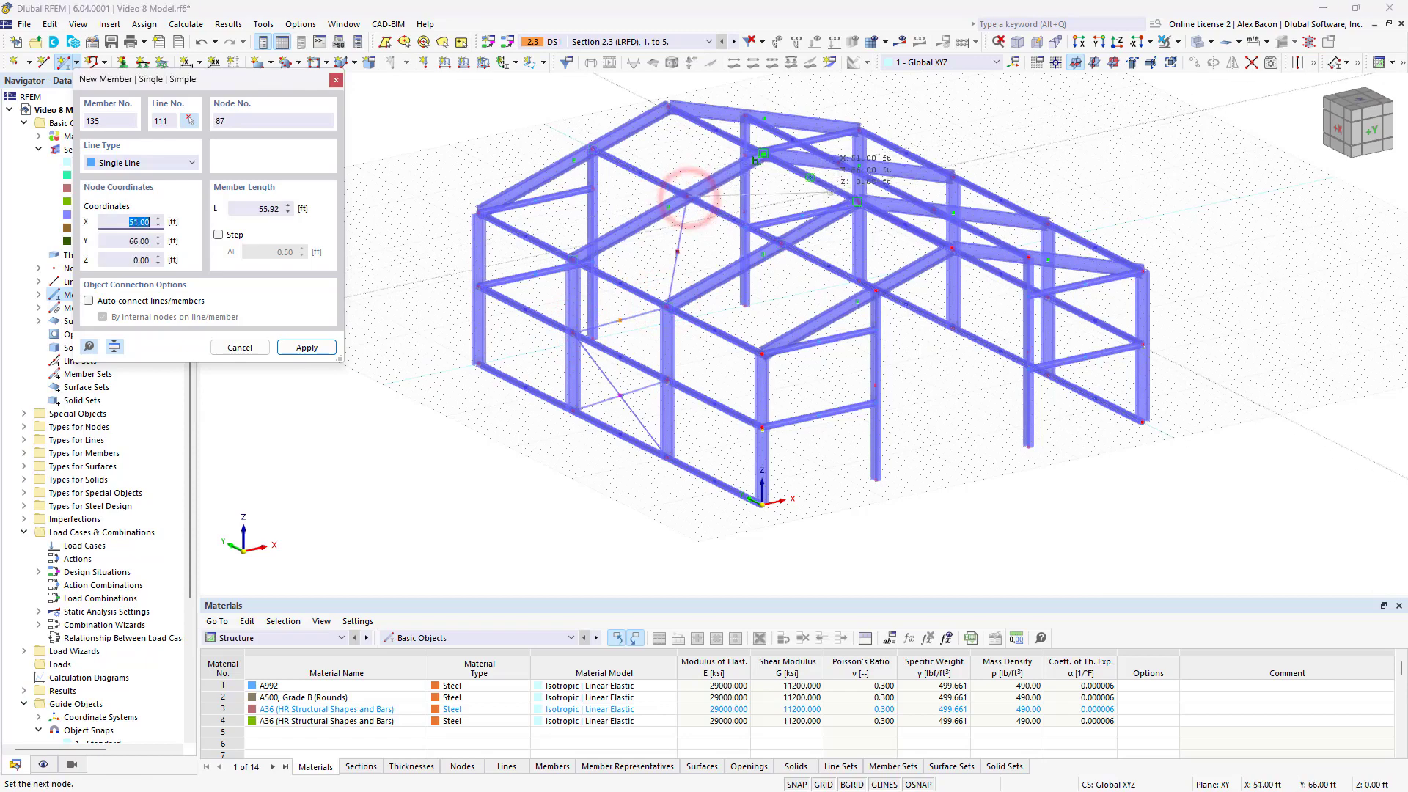
{"action": "middle_click_drag", "start_coordinate": [858, 202], "coordinate": [851, 220], "text": "ctrl"}
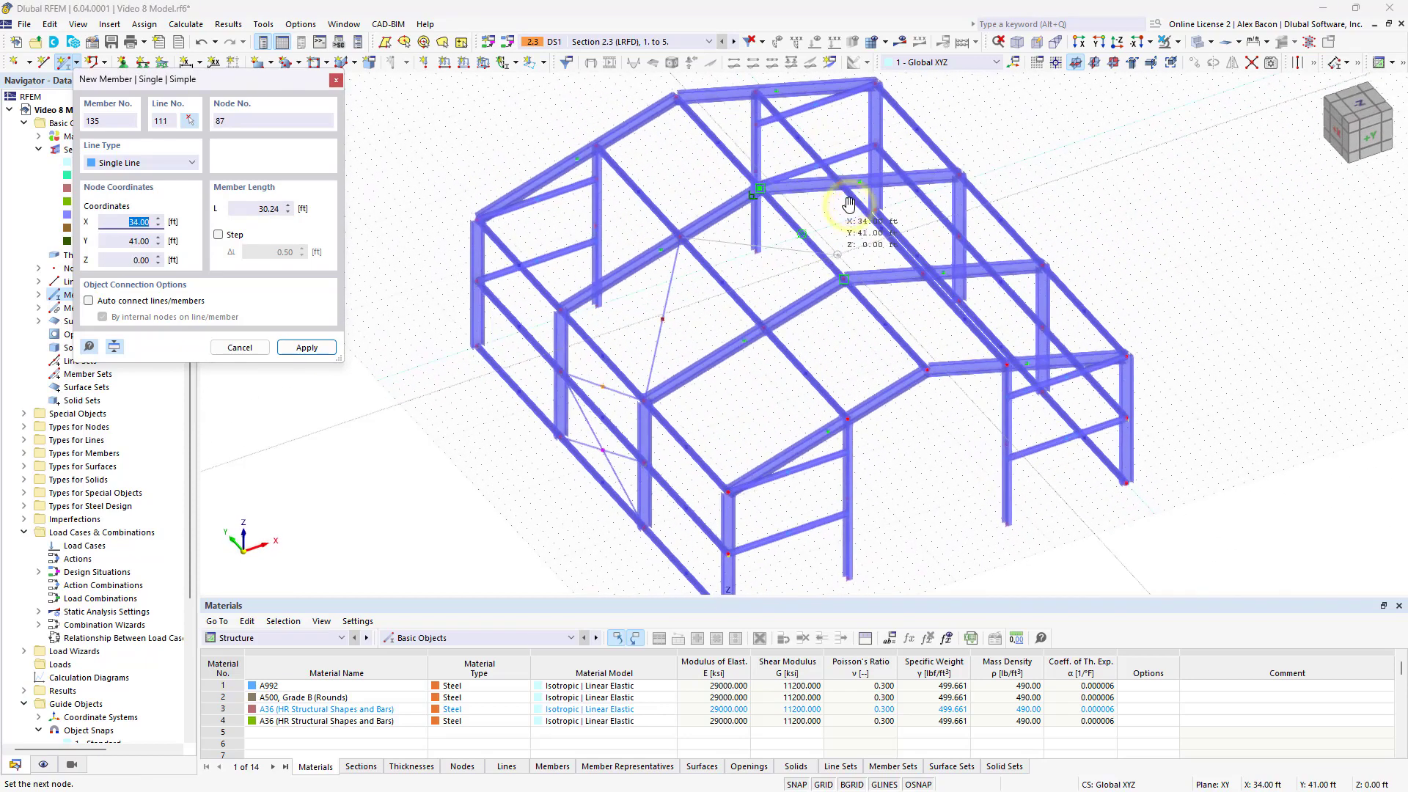
{"action": "left_click", "coordinate": [842, 278]}
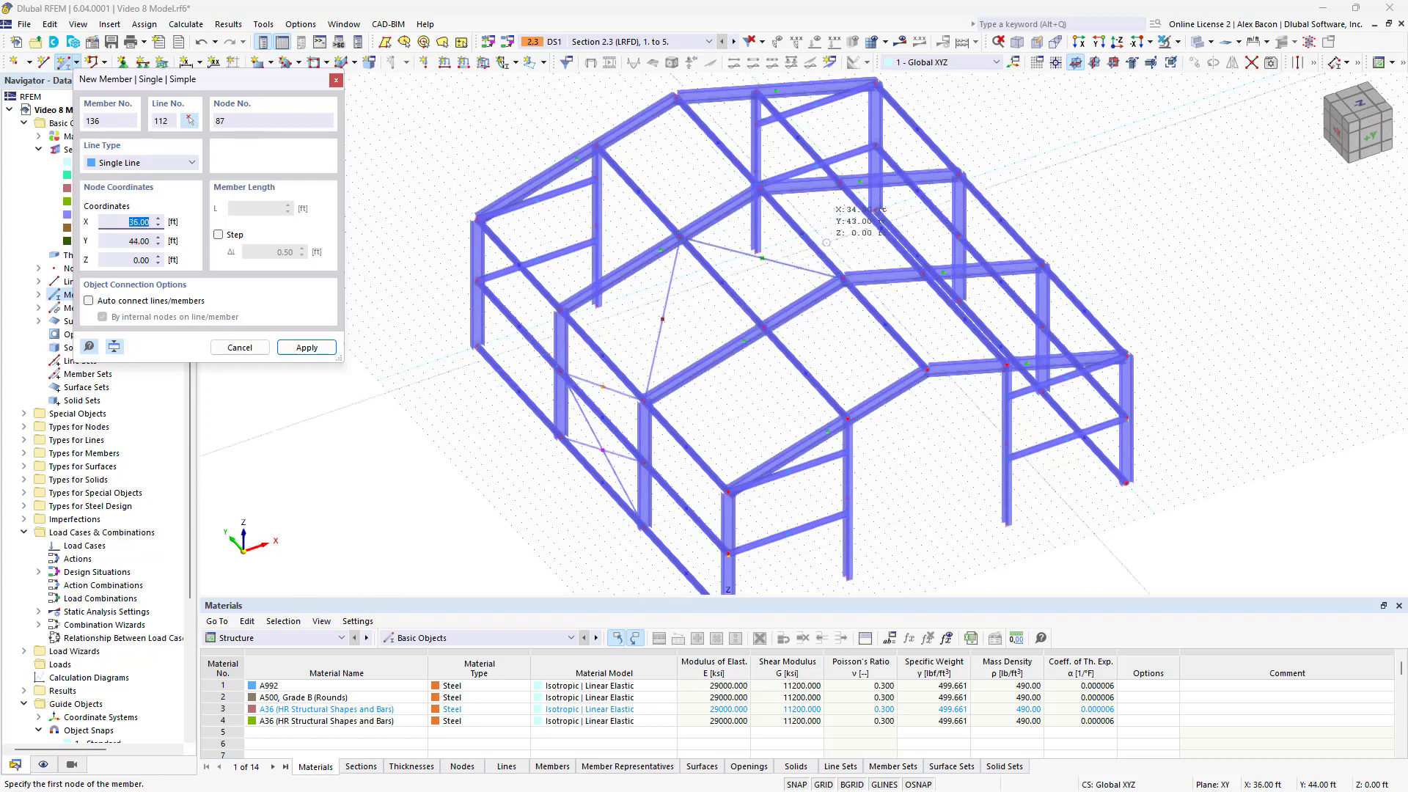
Step: Switch to thin-line wireframe and add the remaining end-wall diagonal brace
{"action": "left_click", "coordinate": [1198, 44]}
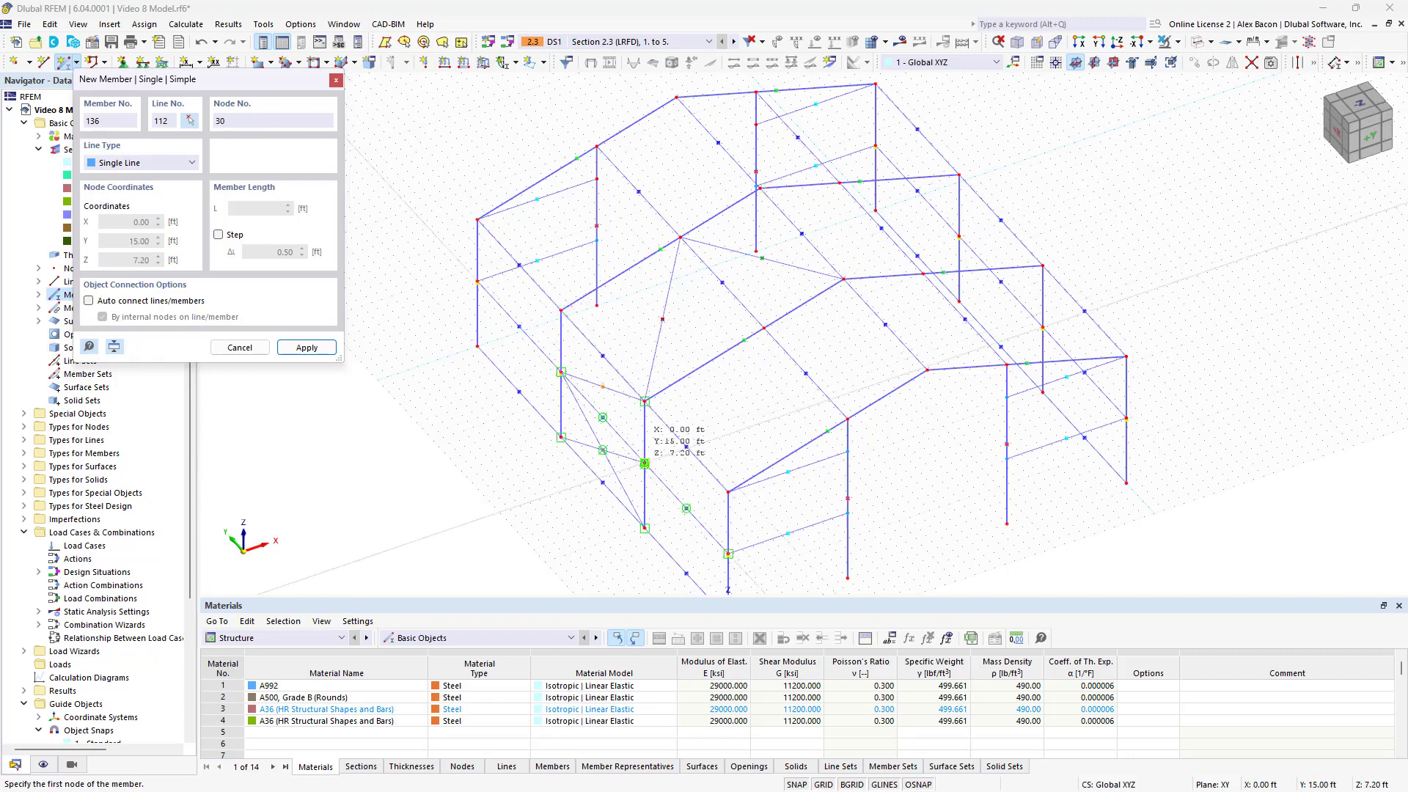
{"action": "left_click", "coordinate": [642, 462]}
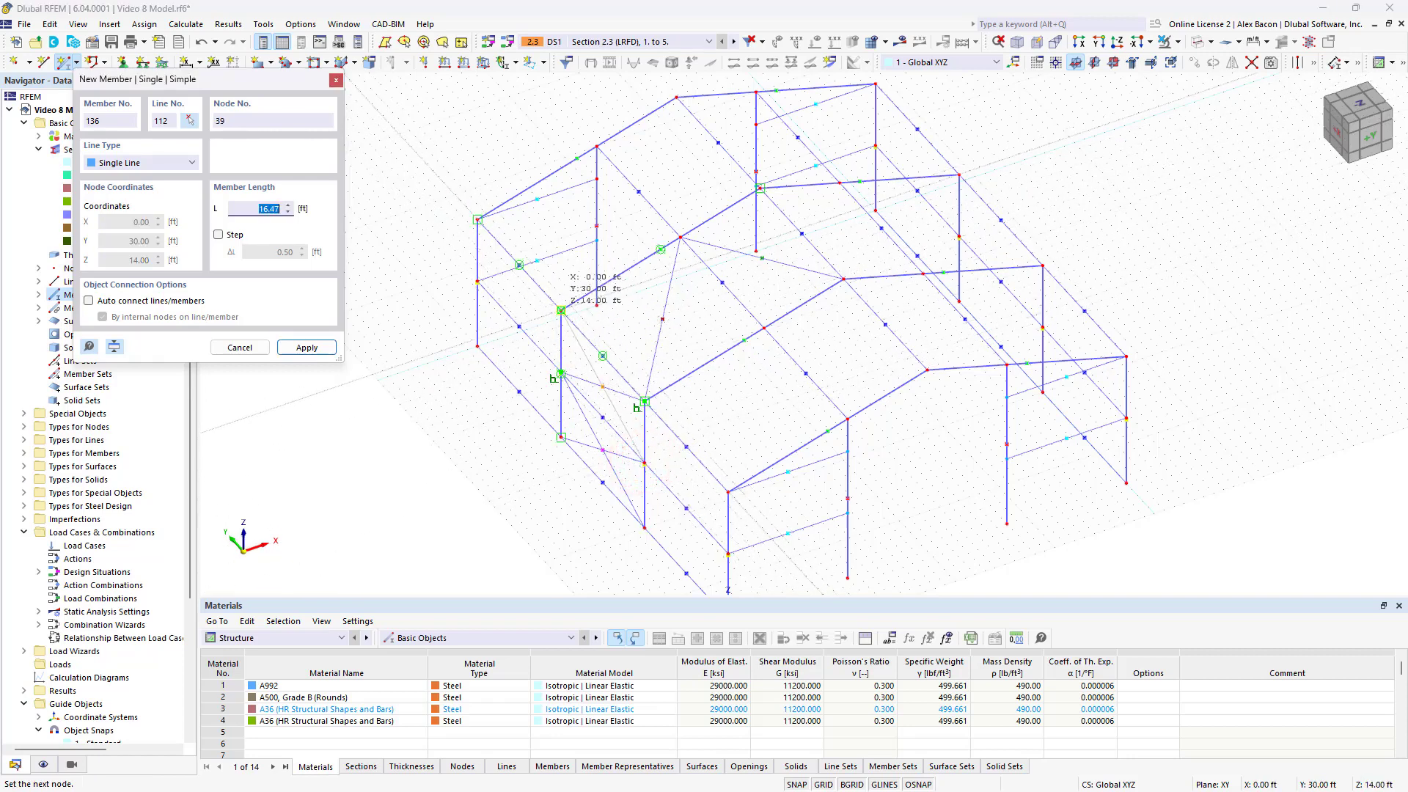
{"action": "left_click", "coordinate": [562, 309]}
{"action": "left_click", "coordinate": [563, 310]}
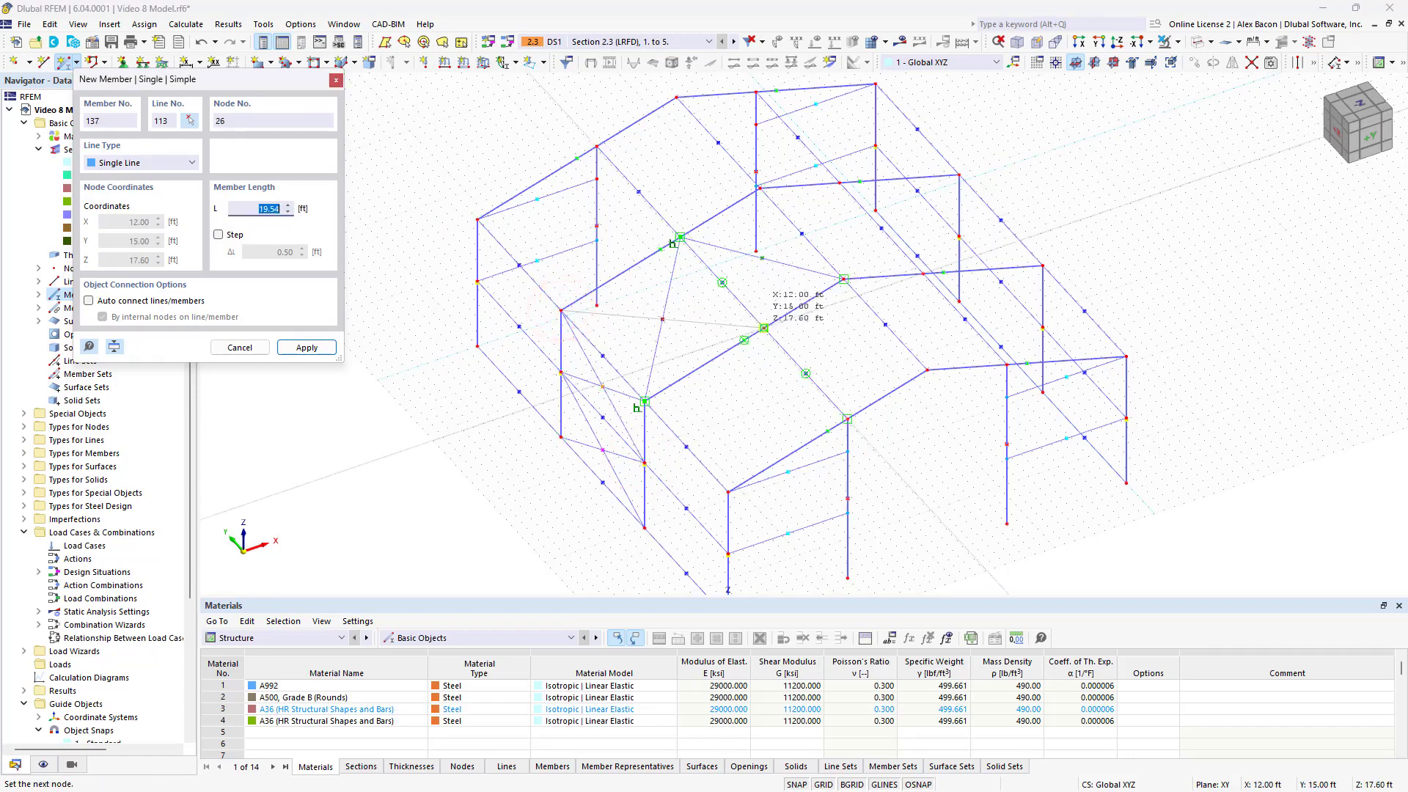
Step: Add the crossing roof diagonal to complete the roof X-bracing, then end member drawing
{"action": "left_click", "coordinate": [763, 325]}
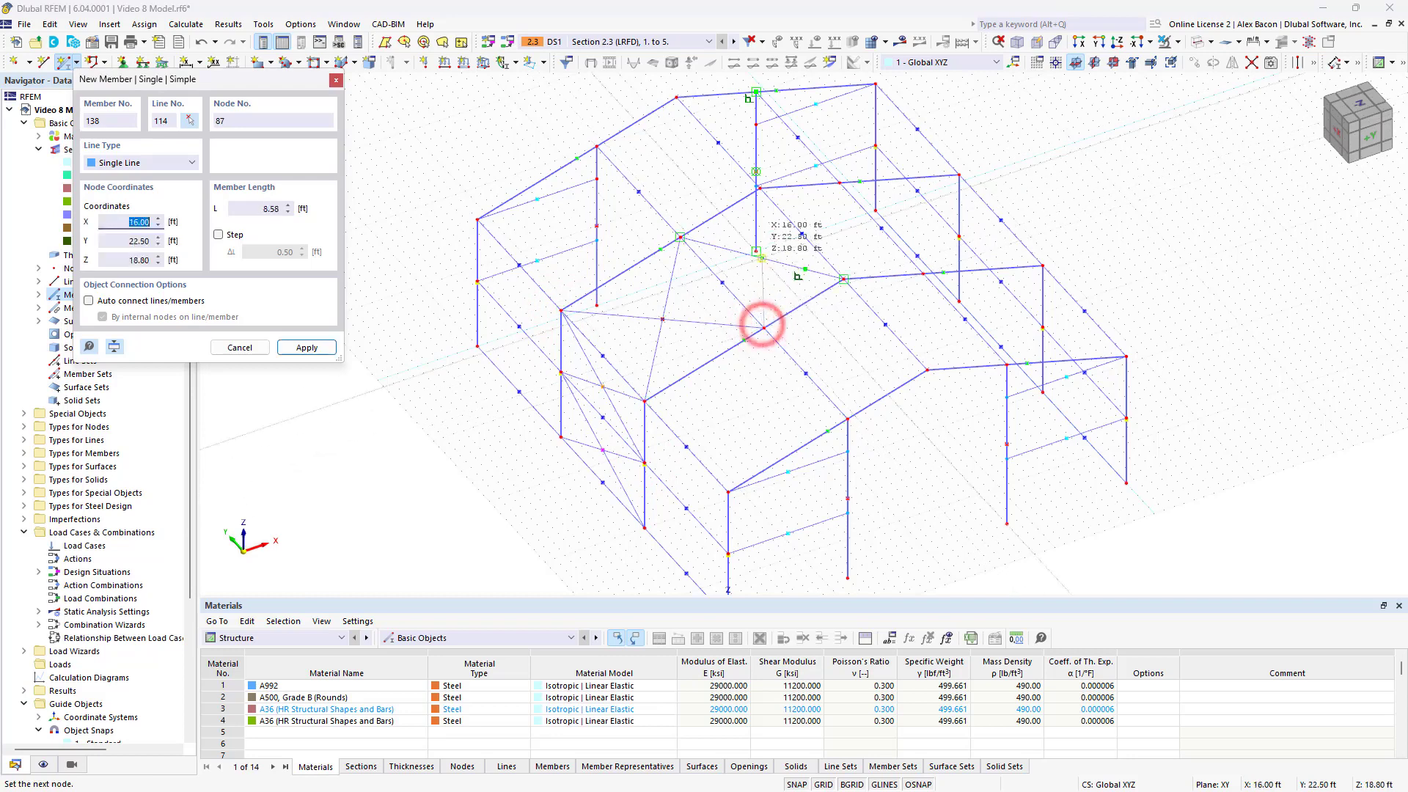
{"action": "double_click", "coordinate": [759, 189]}
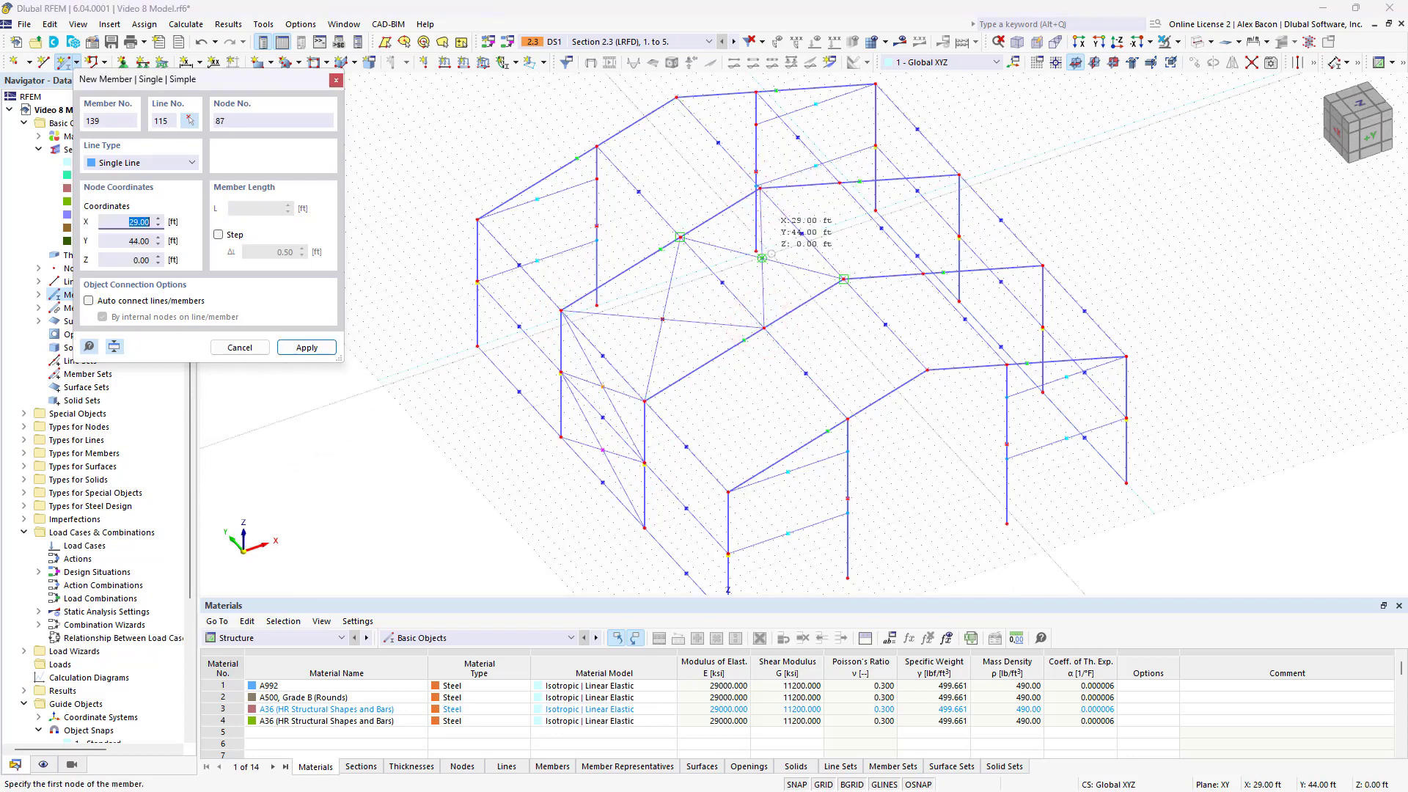
{"action": "right_click", "coordinate": [791, 247]}
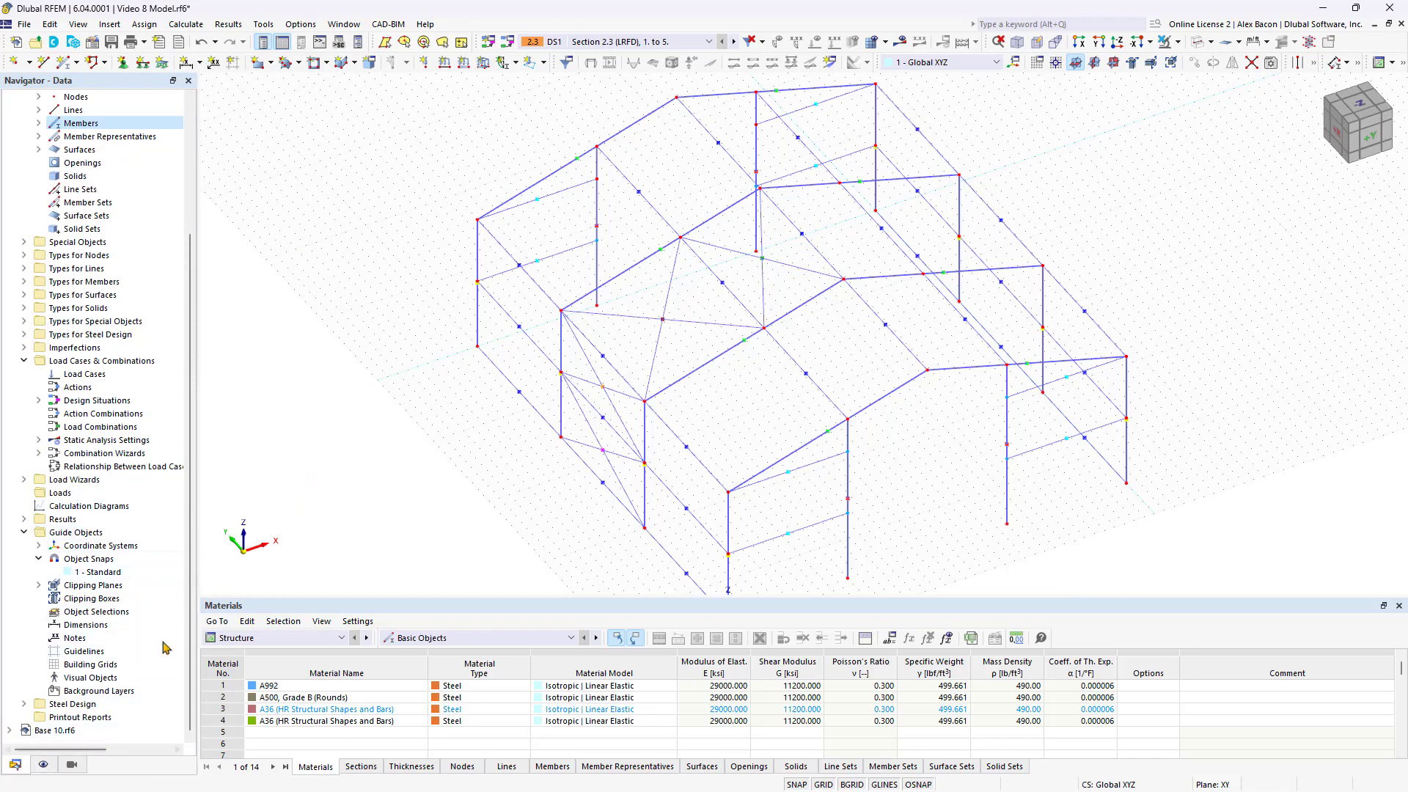
Step: Create object selection OS1 that picks all members whose Member Type equals Tension
{"action": "left_click", "coordinate": [44, 765]}
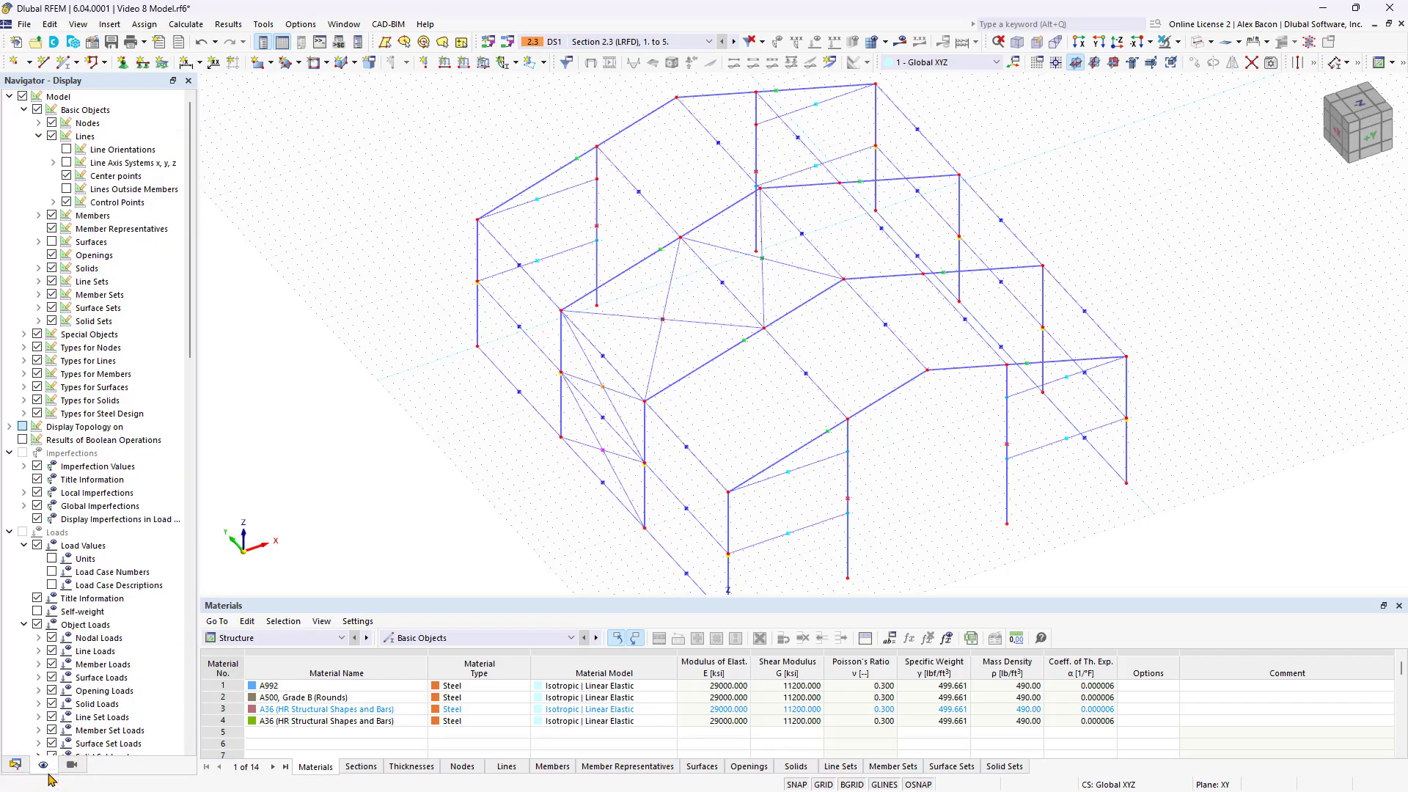
{"action": "scroll", "coordinate": [53, 778], "scroll_direction": "down", "scroll_amount": 8}
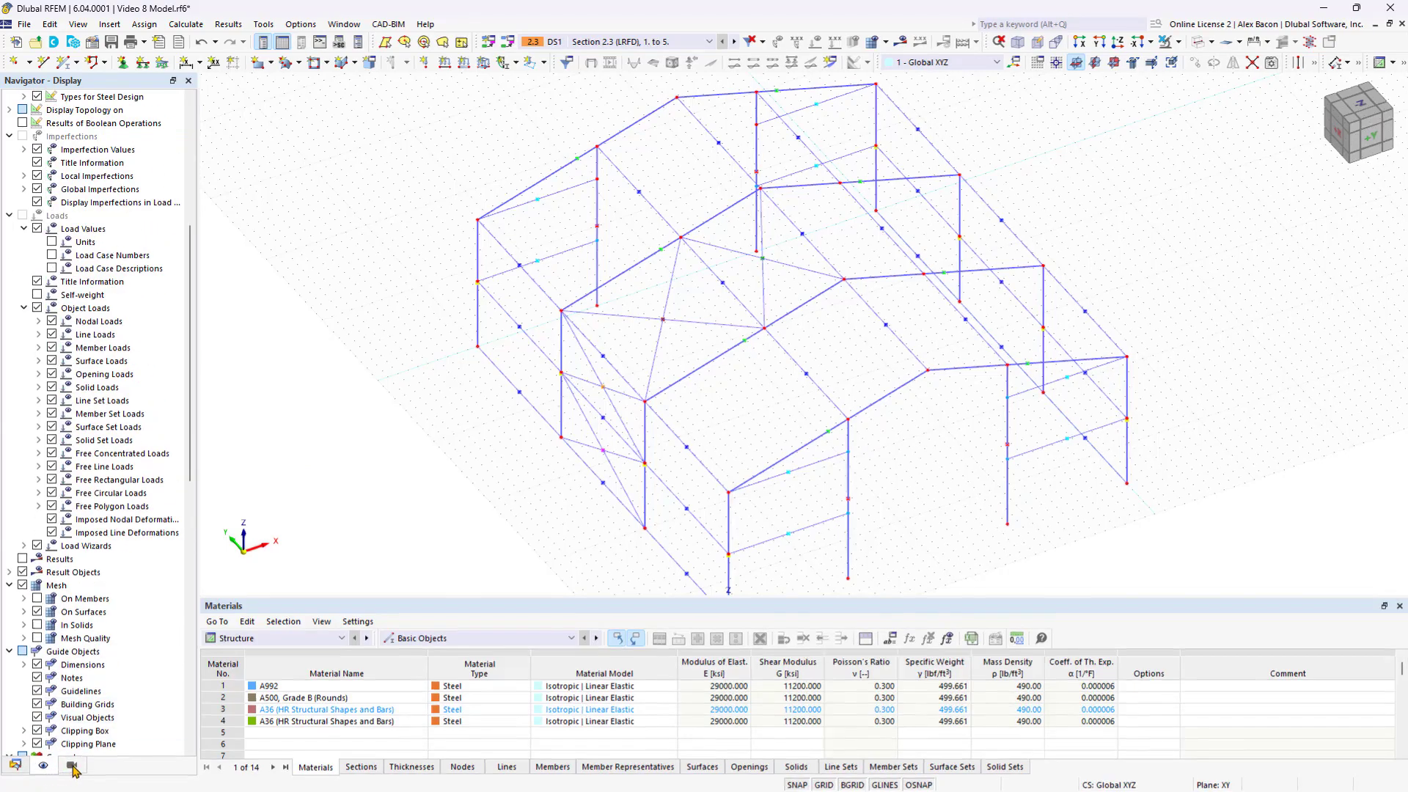
{"action": "left_click", "coordinate": [71, 766]}
{"action": "left_click", "coordinate": [15, 747]}
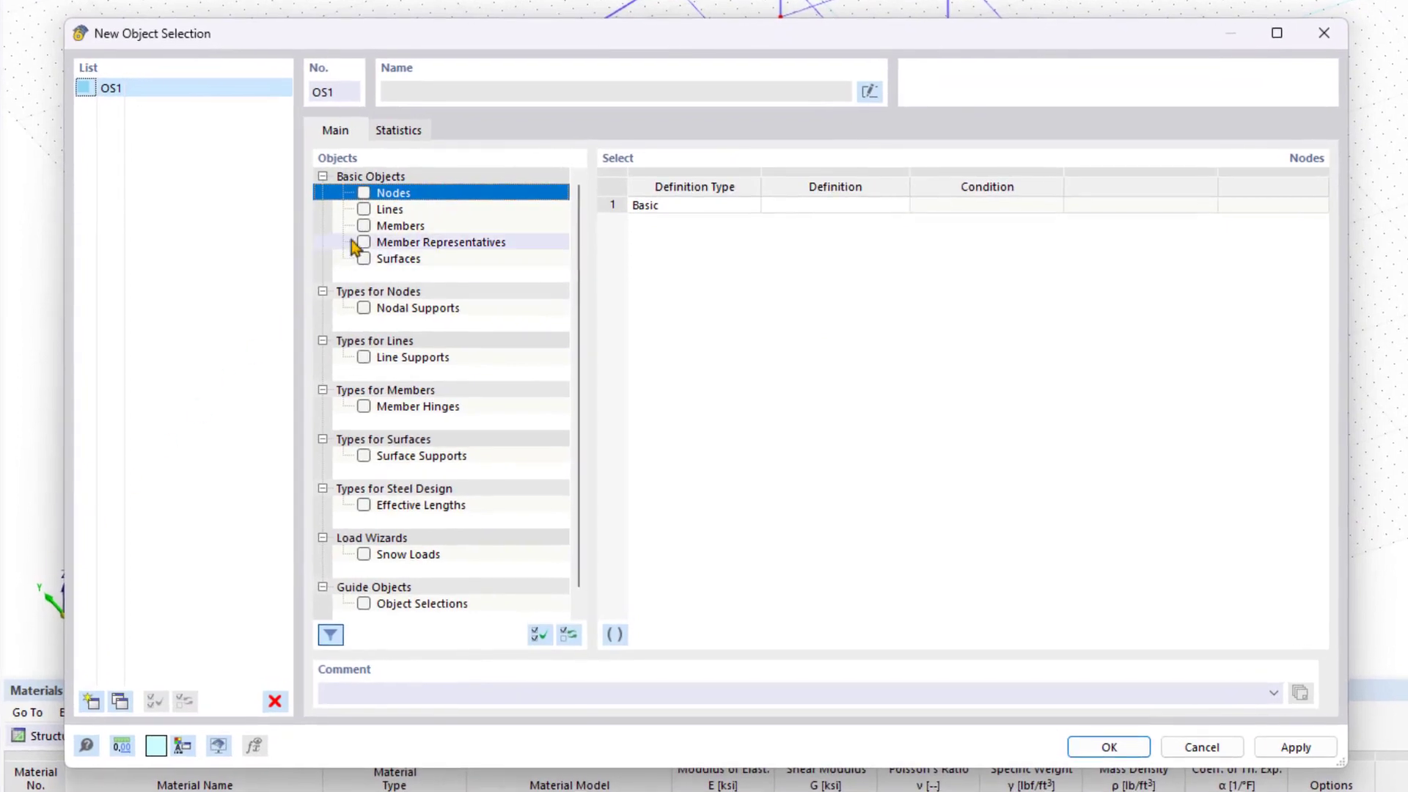
{"action": "left_click", "coordinate": [364, 226]}
{"action": "left_click", "coordinate": [794, 211]}
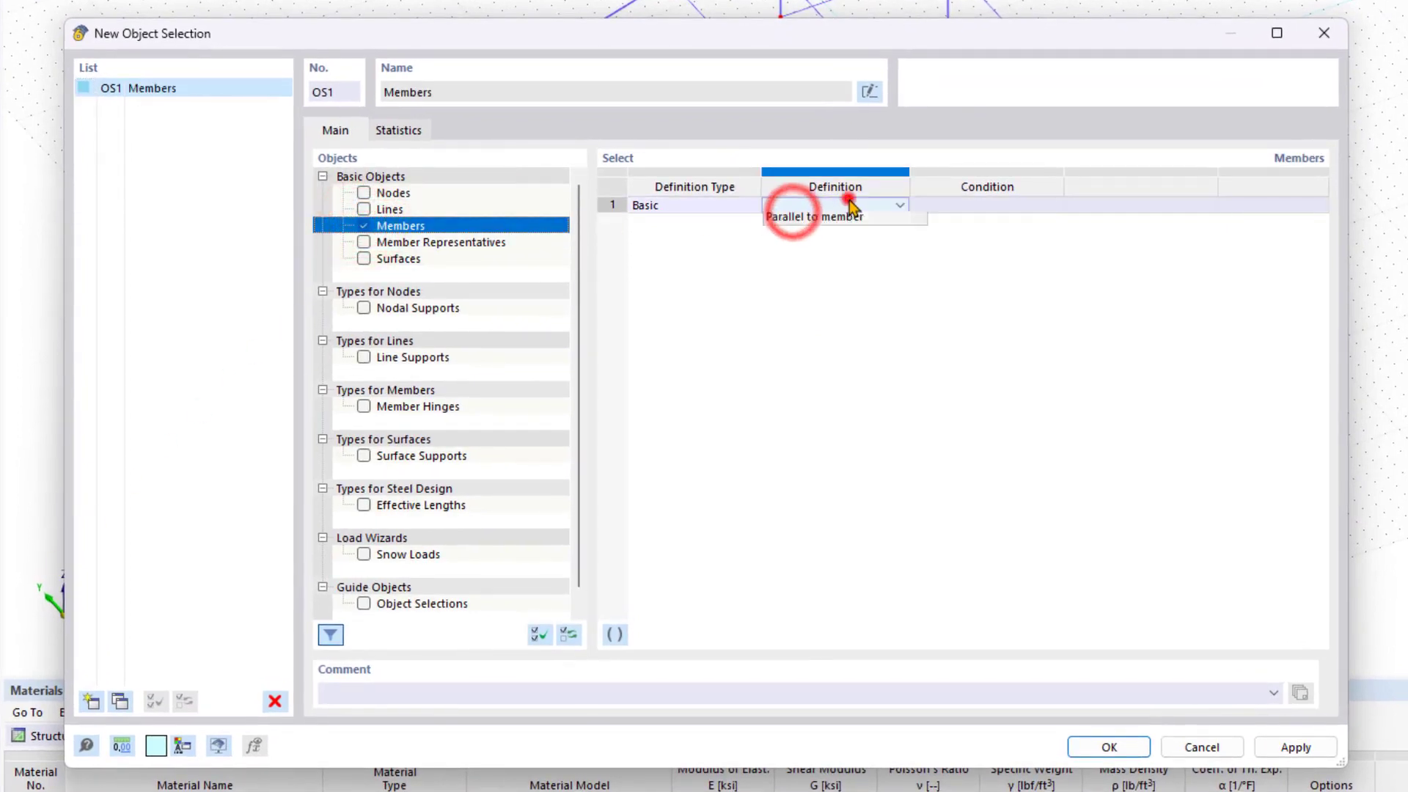
{"action": "left_click", "coordinate": [872, 209]}
{"action": "left_click", "coordinate": [839, 249]}
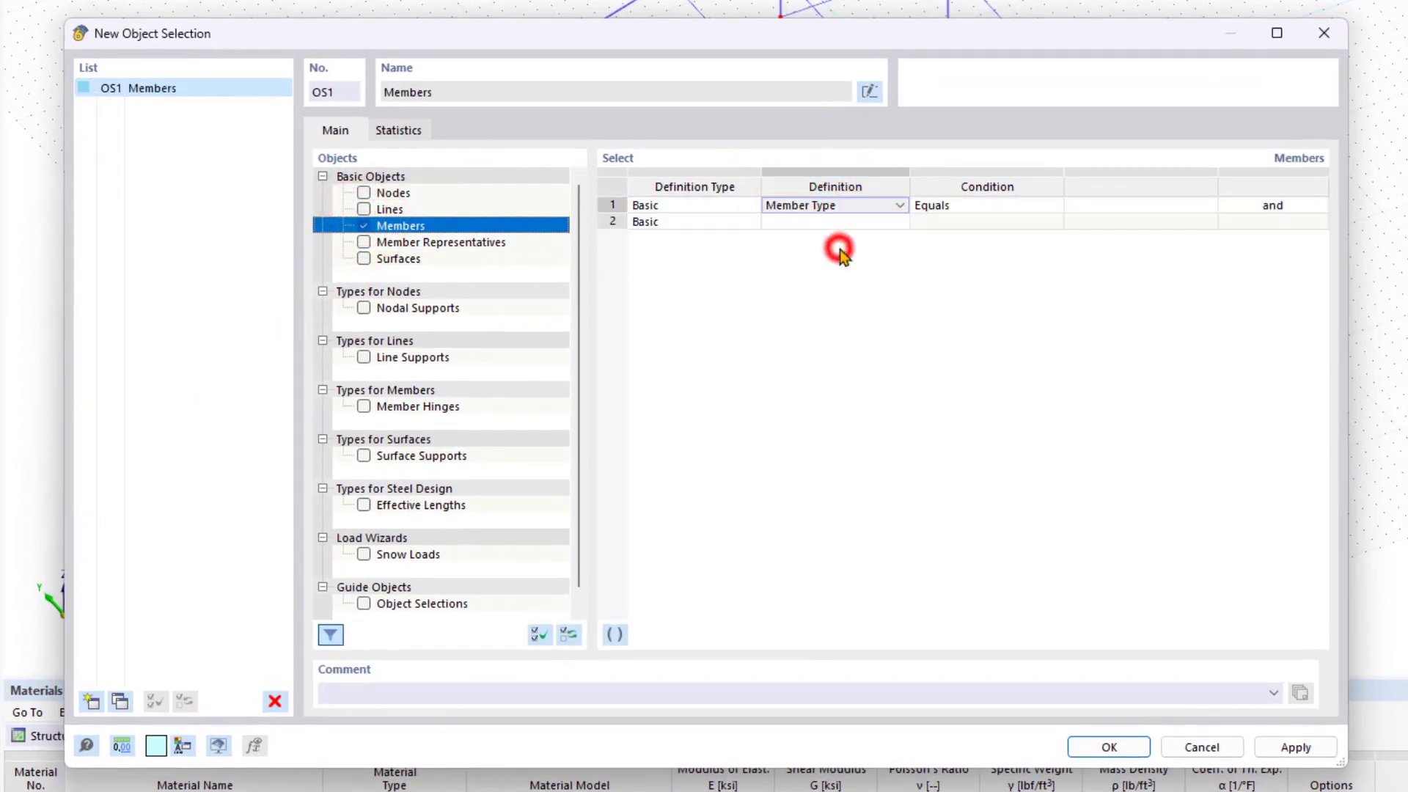
{"action": "left_click", "coordinate": [1108, 205]}
{"action": "left_click", "coordinate": [1189, 205]}
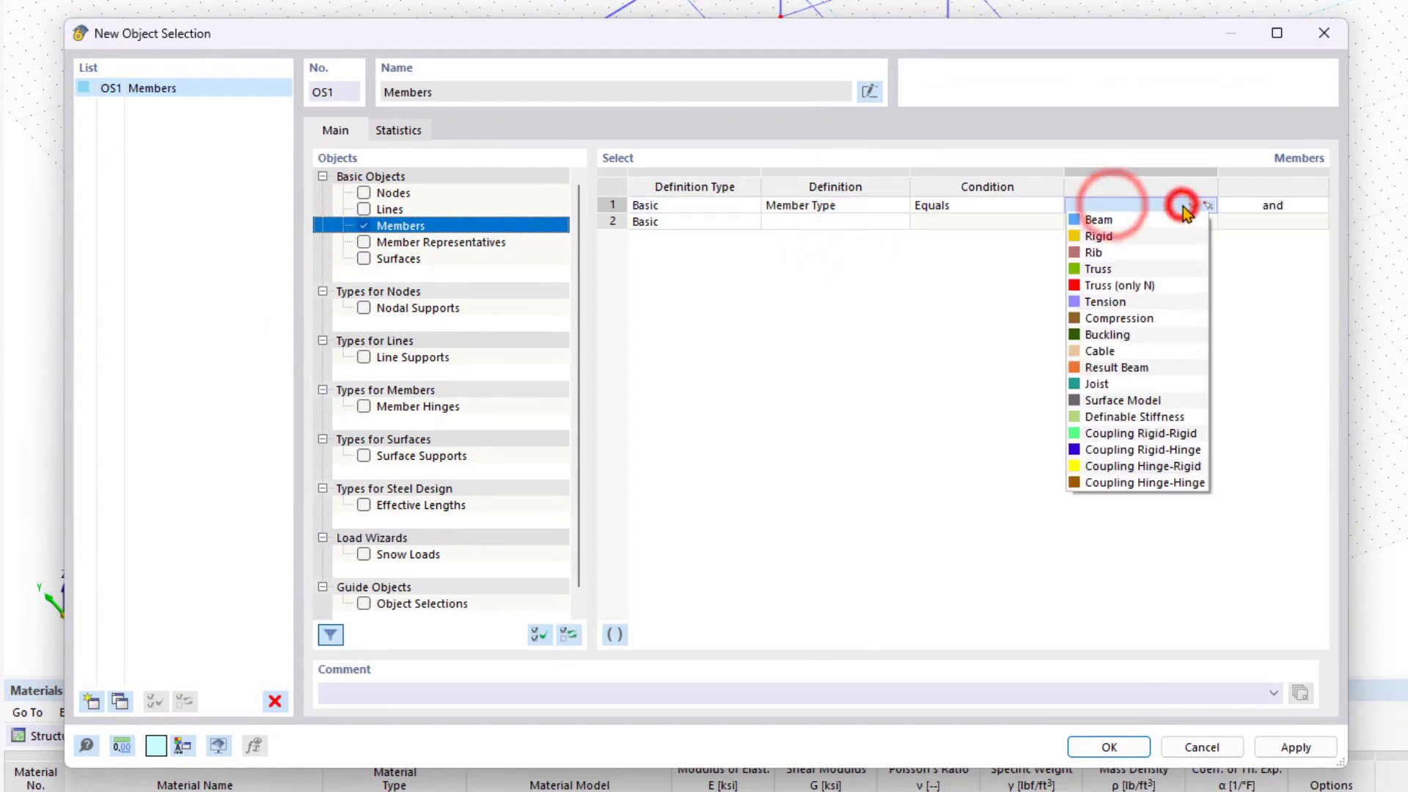
{"action": "left_click", "coordinate": [1123, 305]}
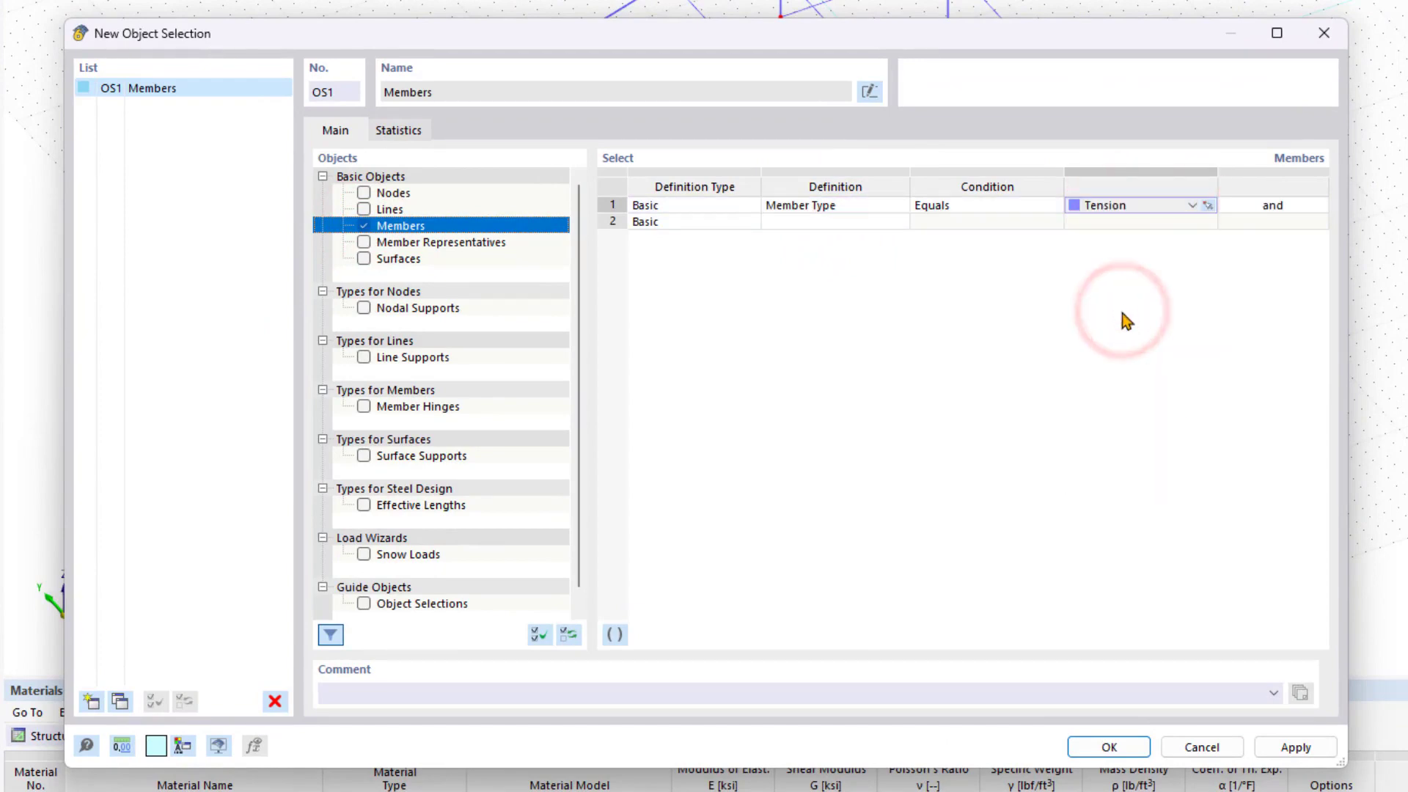
{"action": "left_click", "coordinate": [1109, 748]}
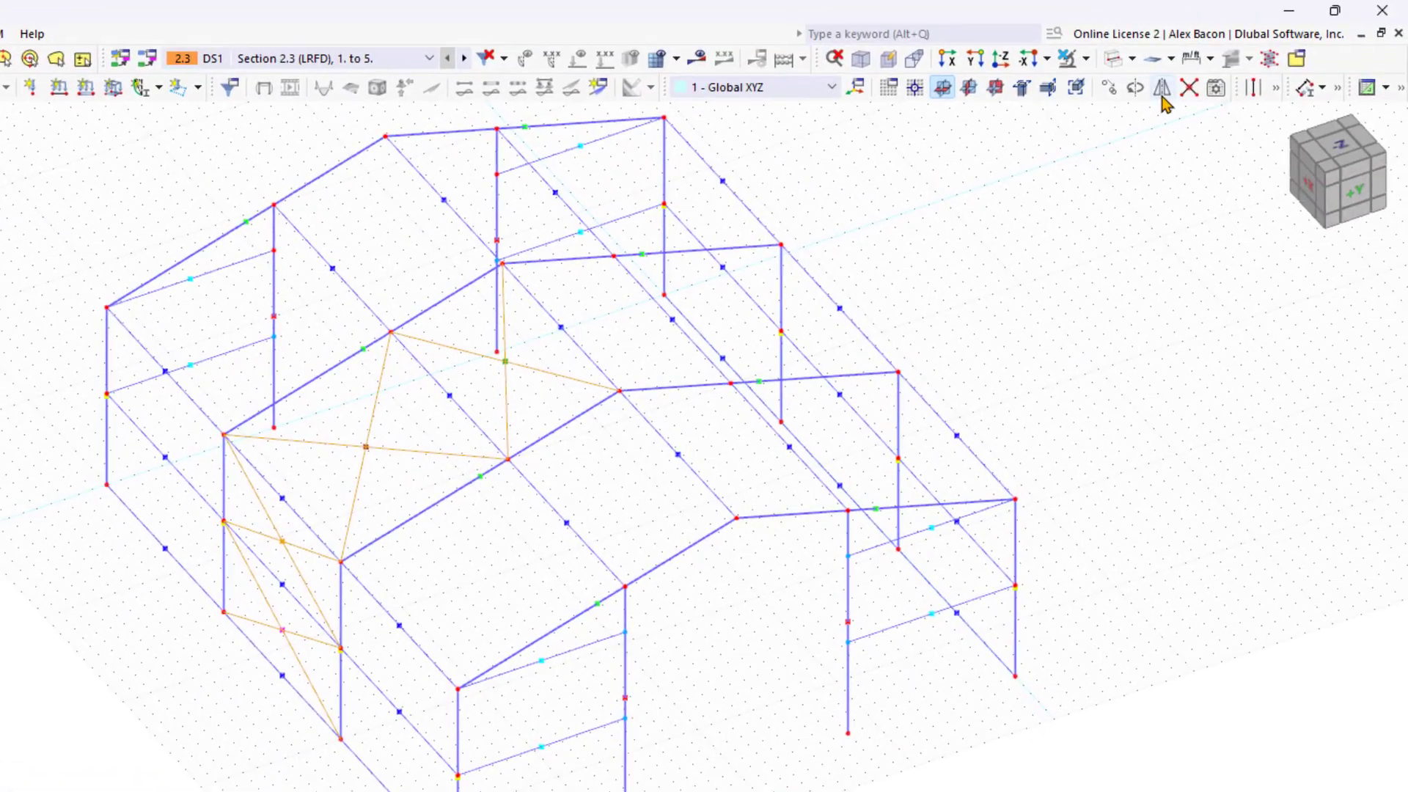
Step: Mirror a copy of the tension bracing across the YZ plane through point (20, 45, 20), then deselect
{"action": "left_click", "coordinate": [1162, 89]}
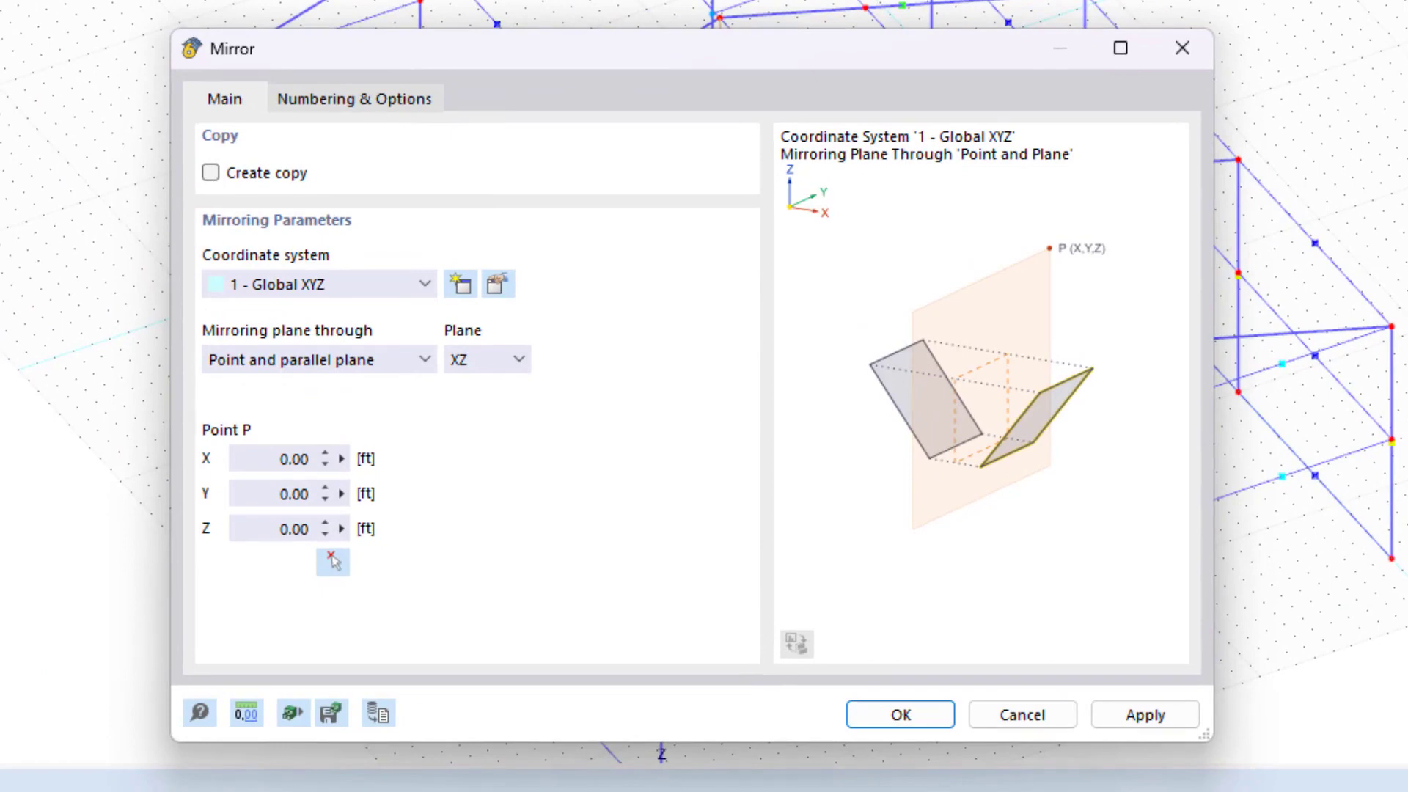
{"action": "left_click", "coordinate": [273, 179]}
{"action": "left_click", "coordinate": [485, 363]}
{"action": "left_click", "coordinate": [491, 402]}
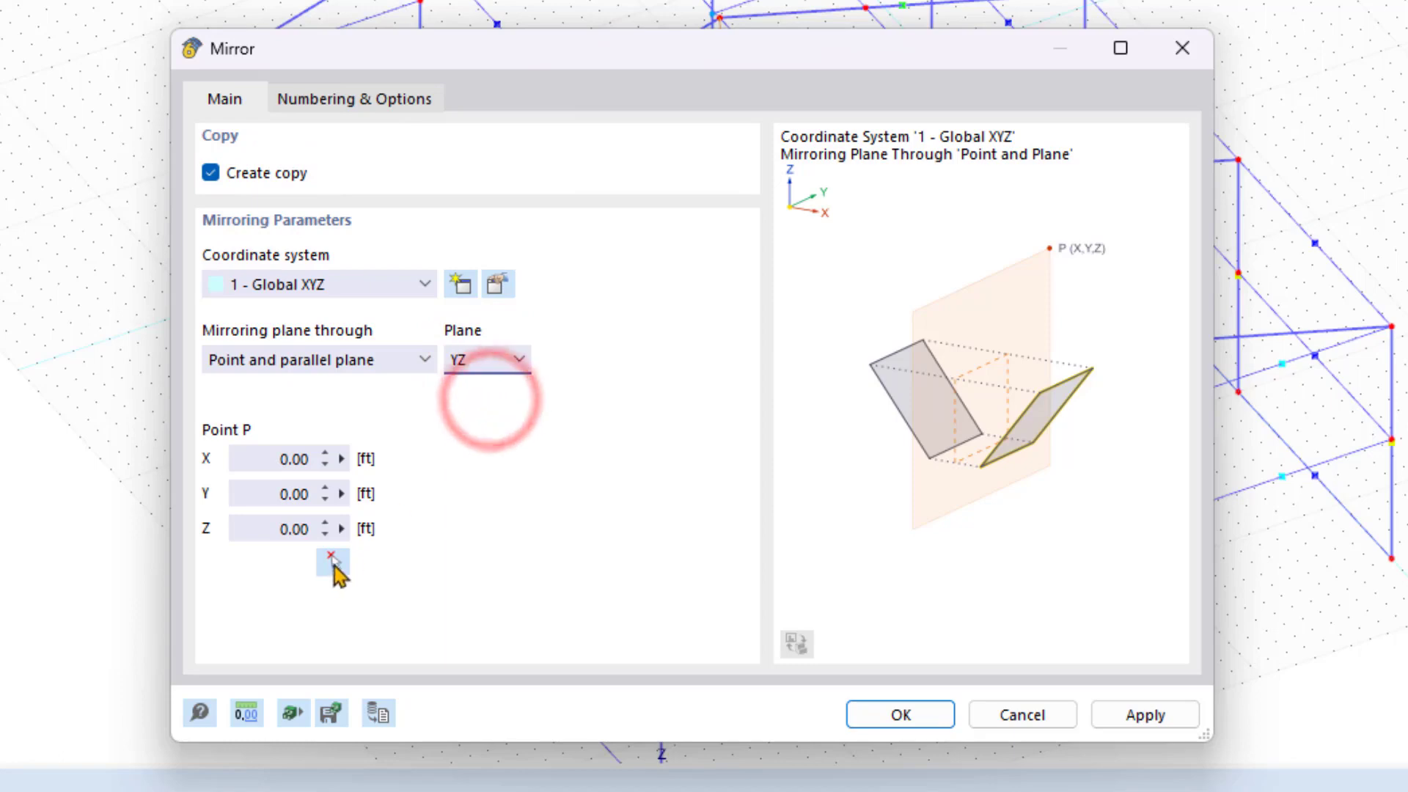
{"action": "left_click", "coordinate": [333, 563]}
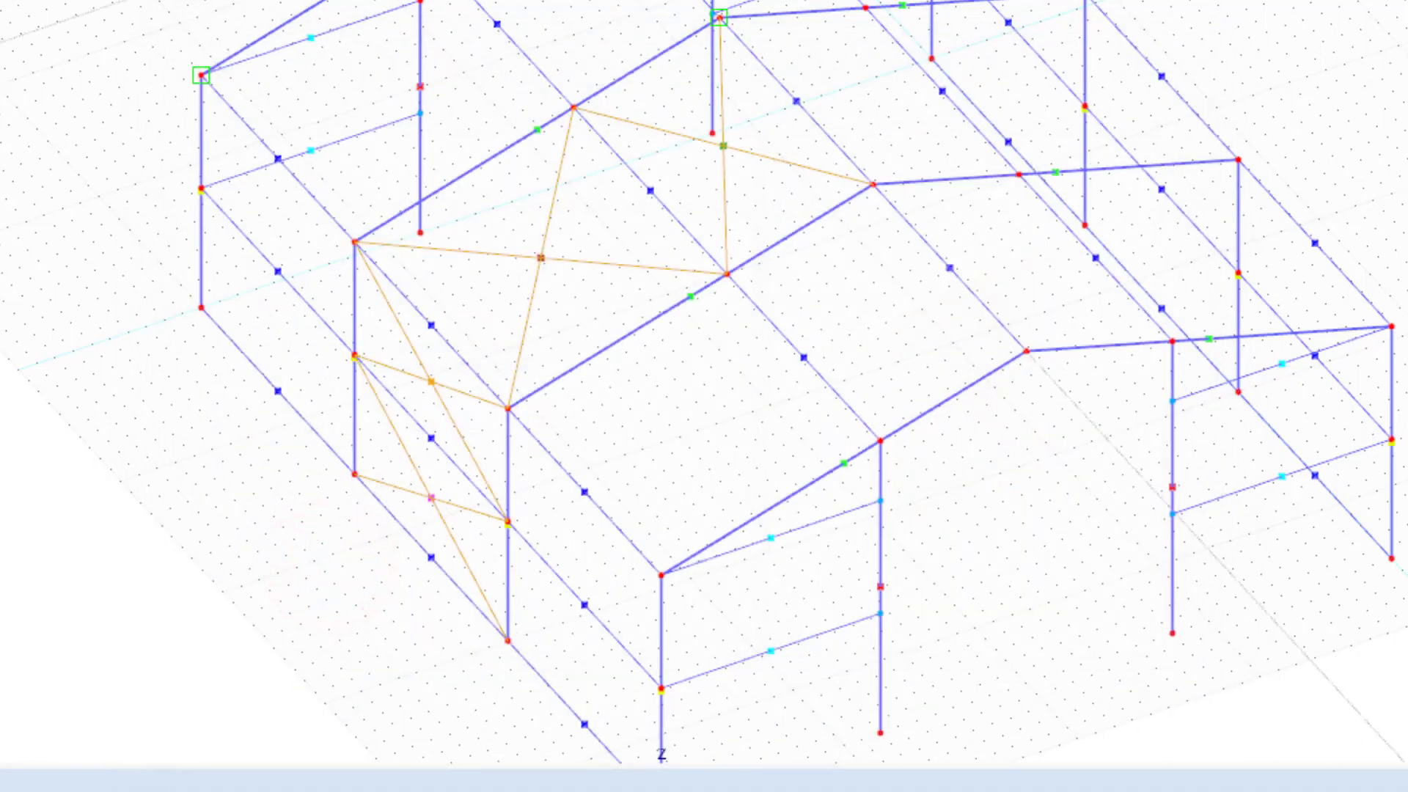
{"action": "left_click", "coordinate": [719, 17]}
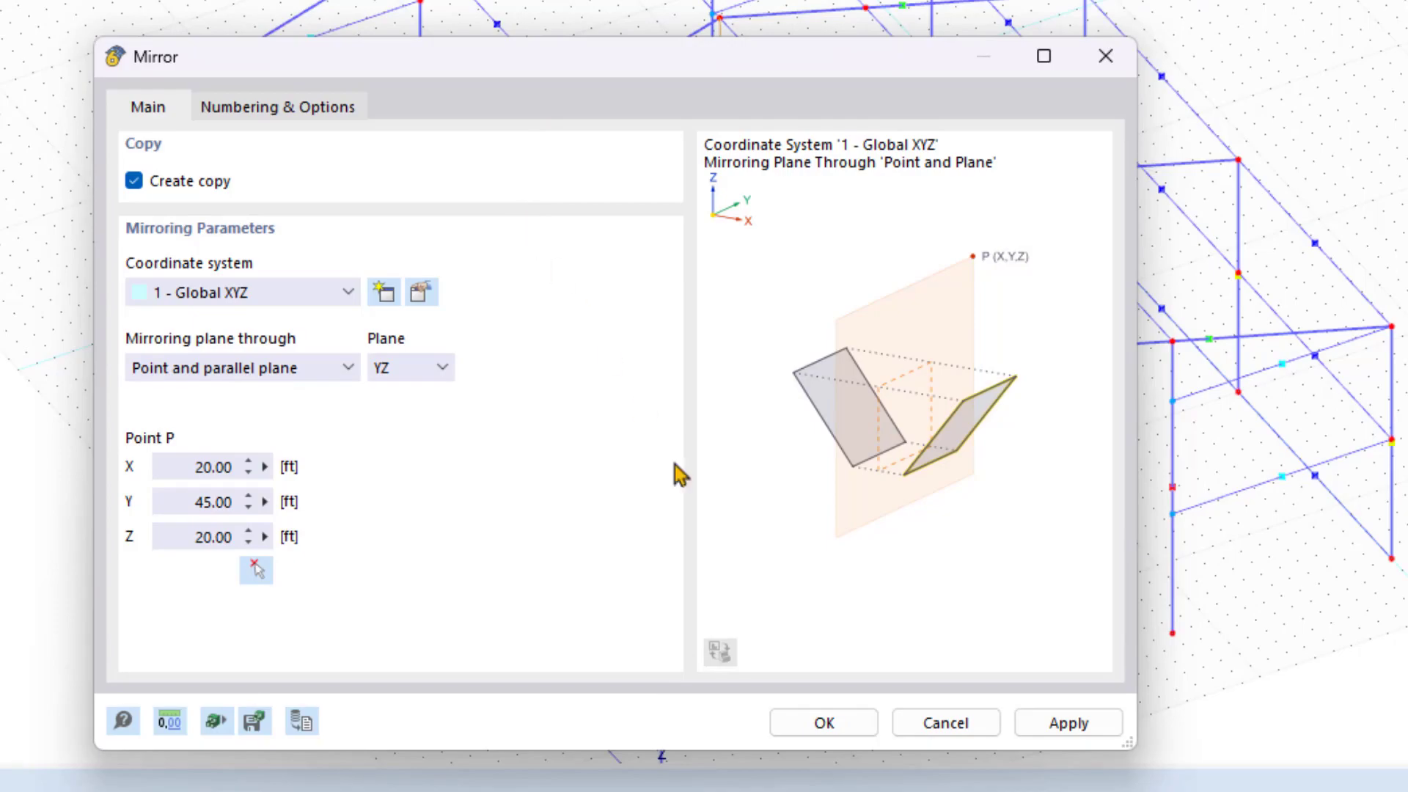
{"action": "left_click", "coordinate": [824, 721]}
{"action": "left_click", "coordinate": [1056, 642]}
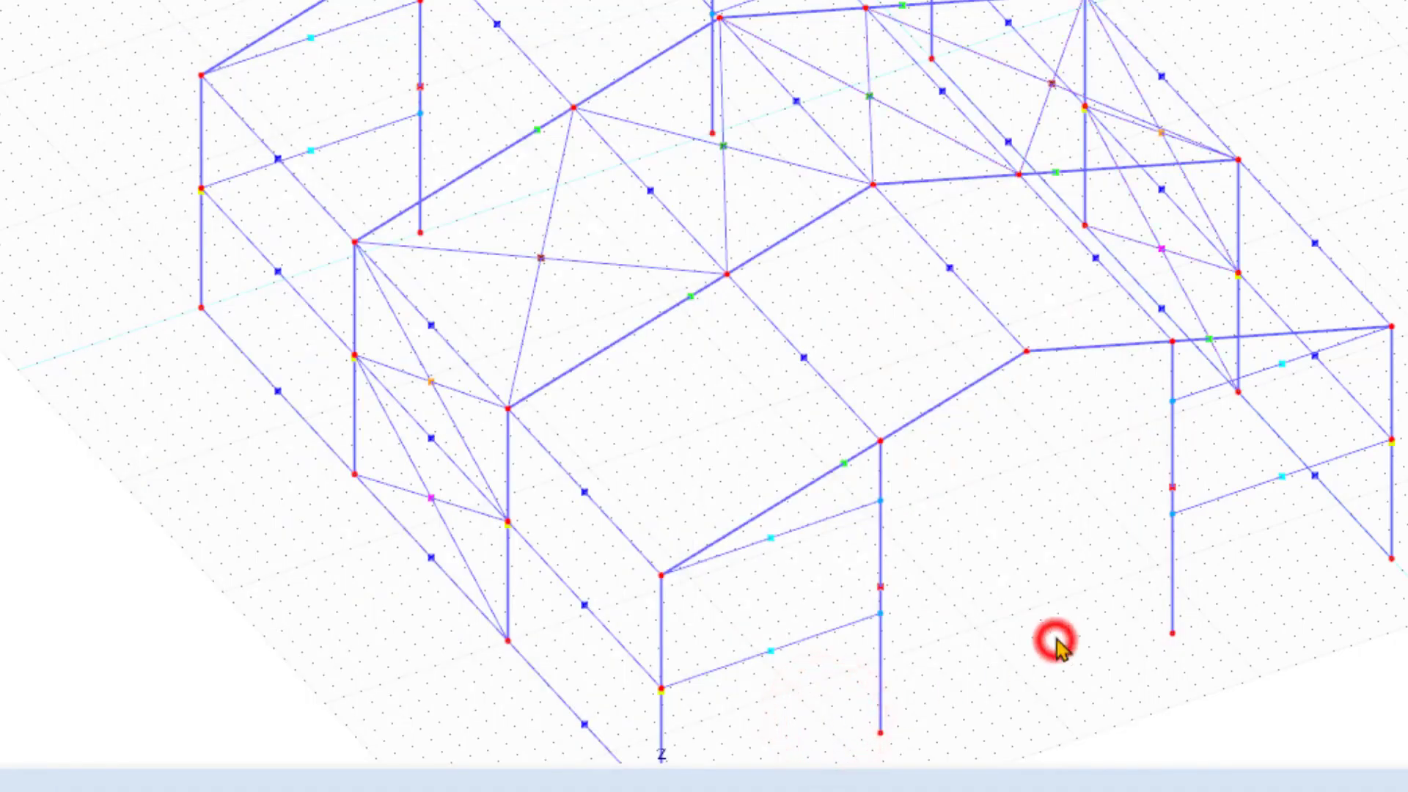
{"action": "right_click", "coordinate": [662, 471]}
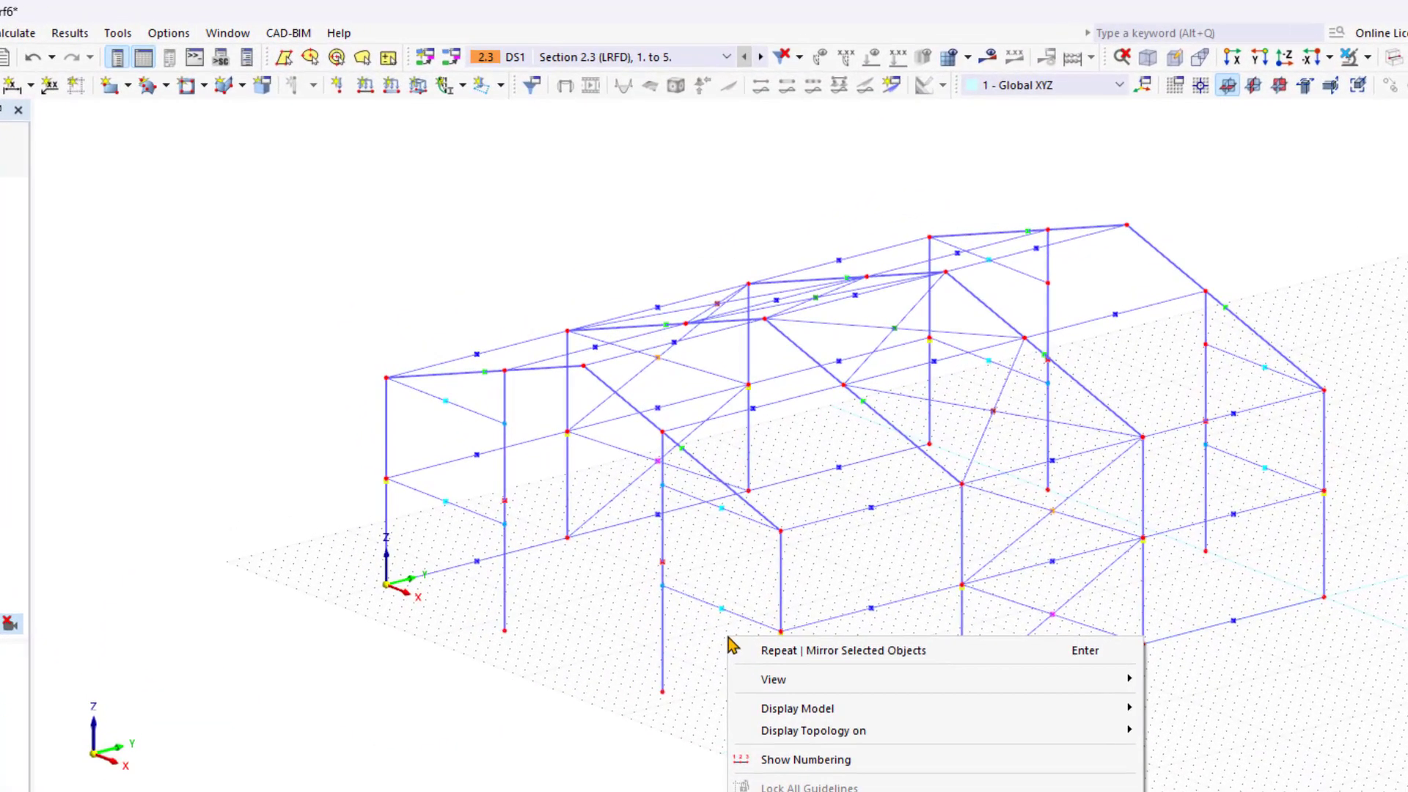
{"action": "left_click", "coordinate": [522, 259]}
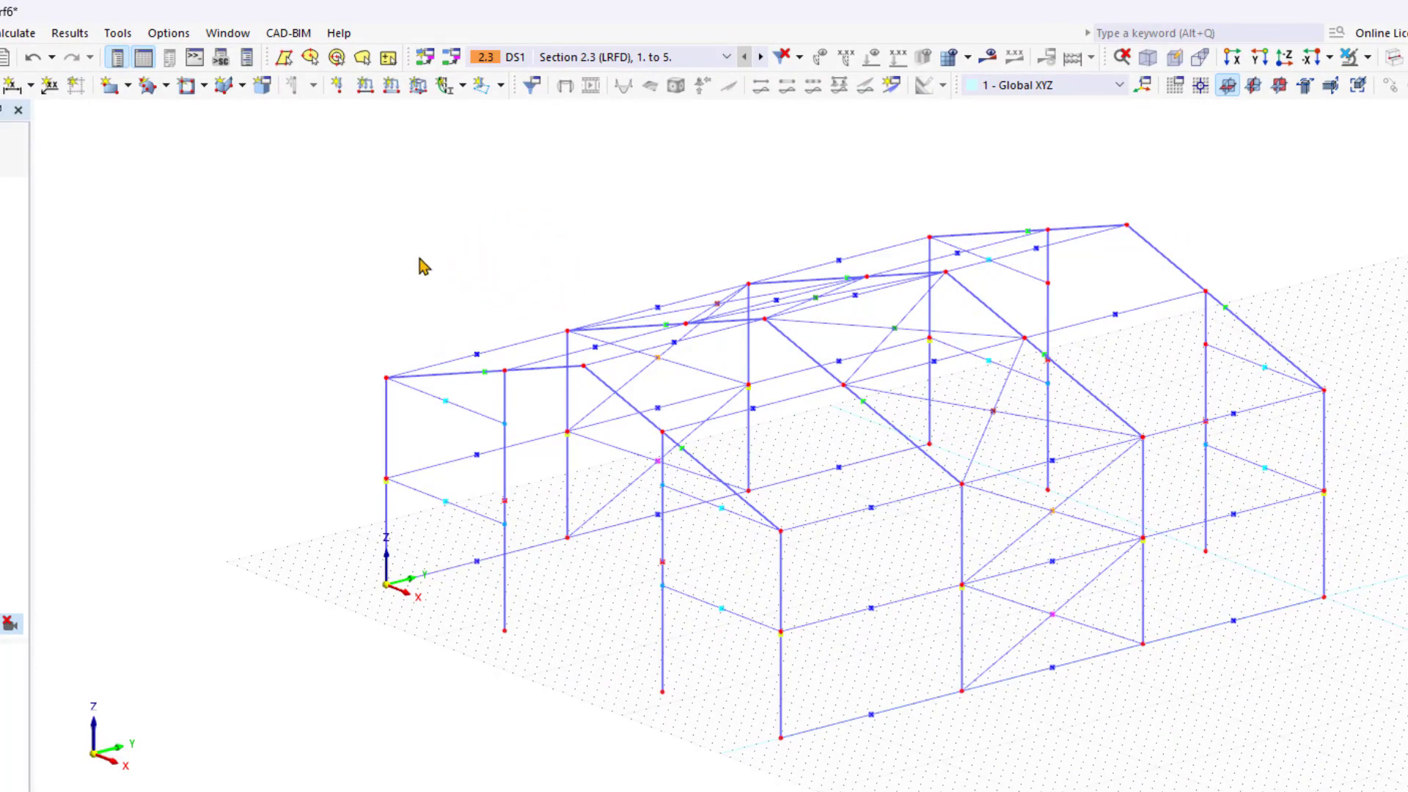
{"action": "left_click", "coordinate": [118, 33]}
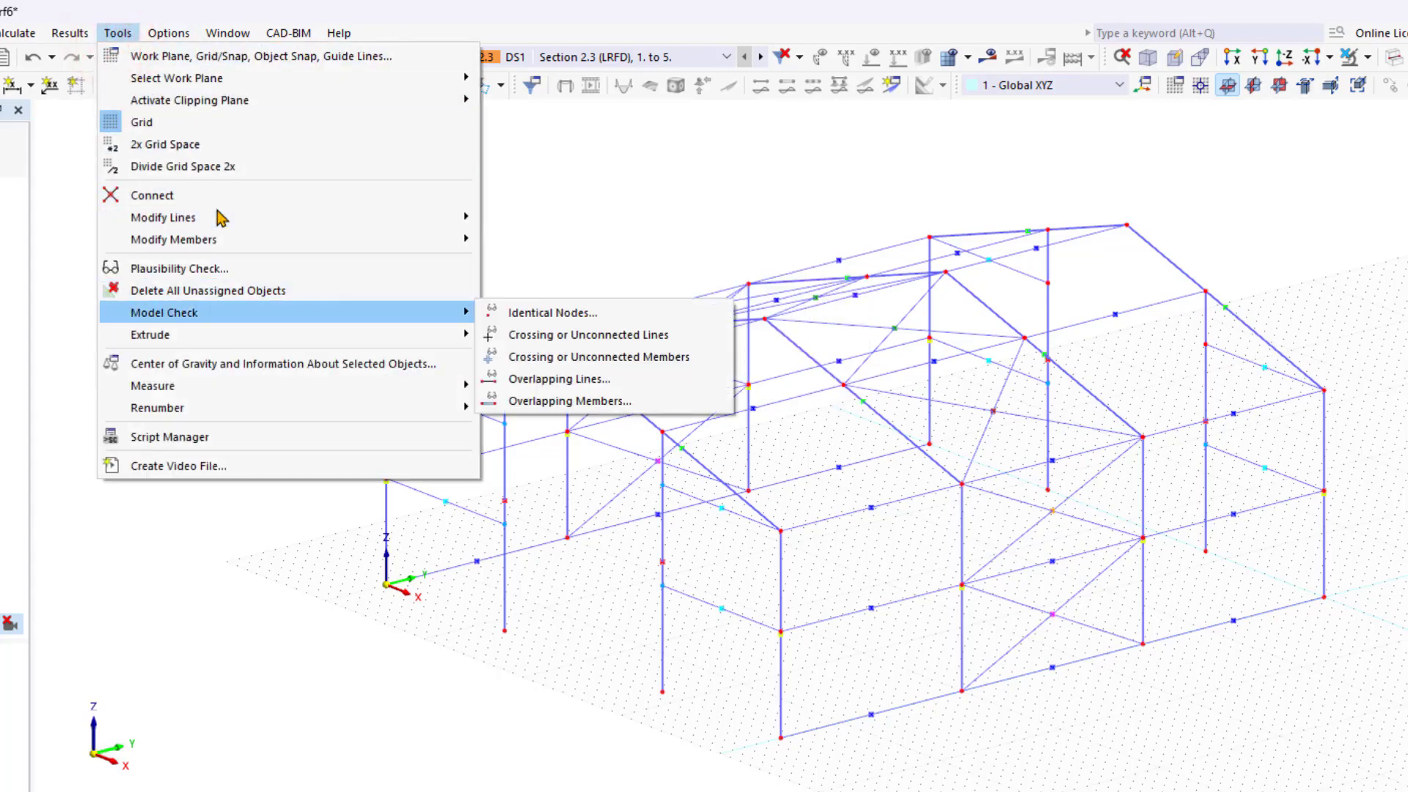
{"action": "mouse_move", "coordinate": [164, 313]}
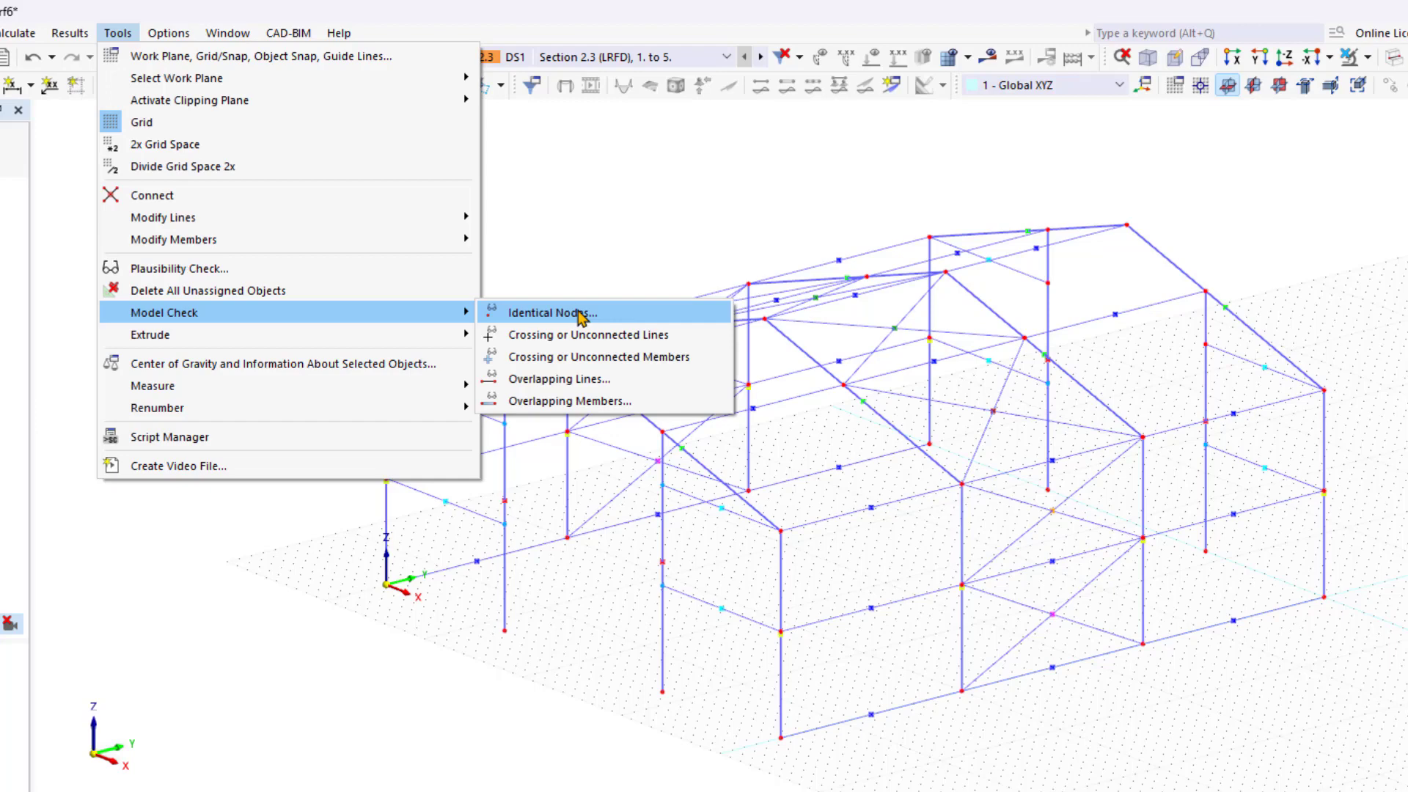
{"action": "left_click", "coordinate": [579, 314]}
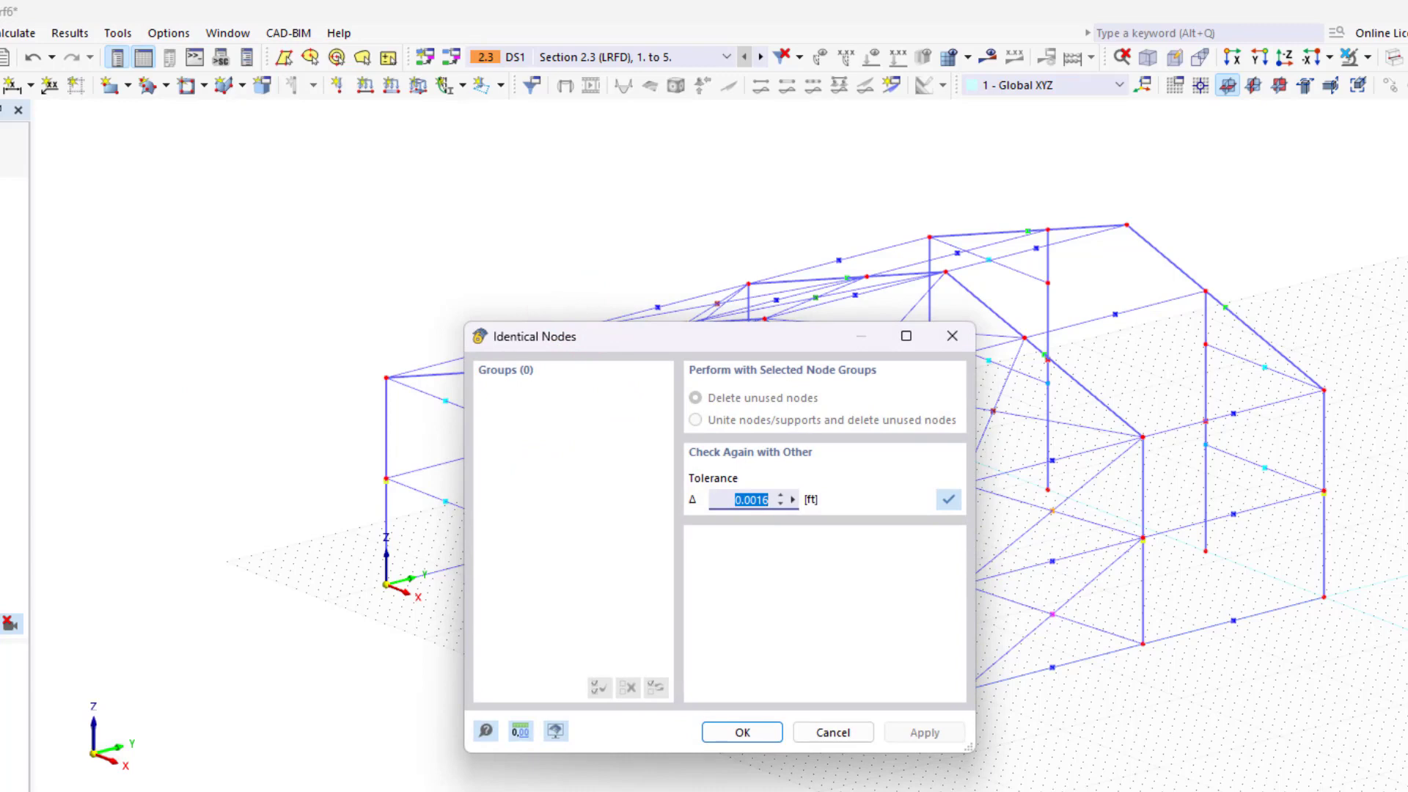
{"action": "key", "text": "Escape"}
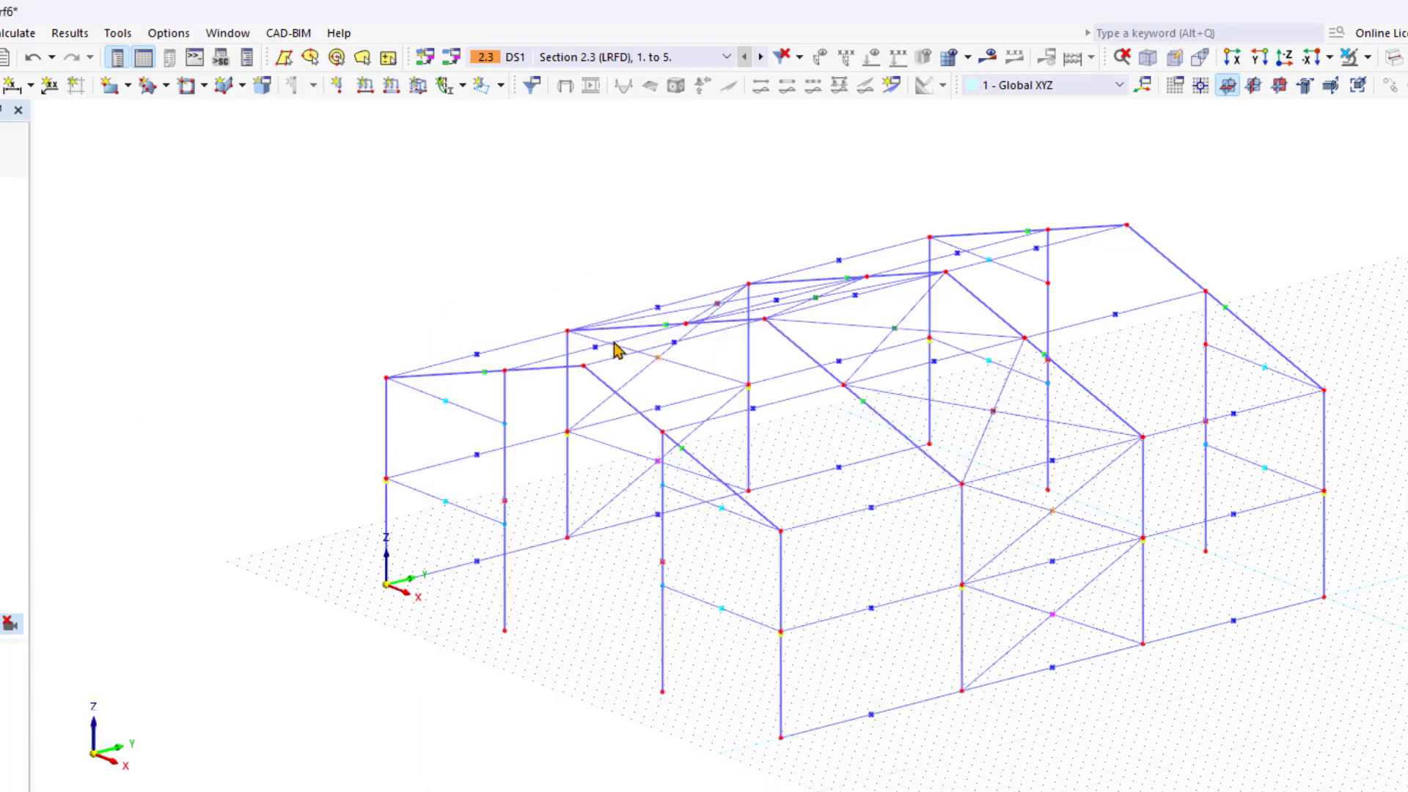